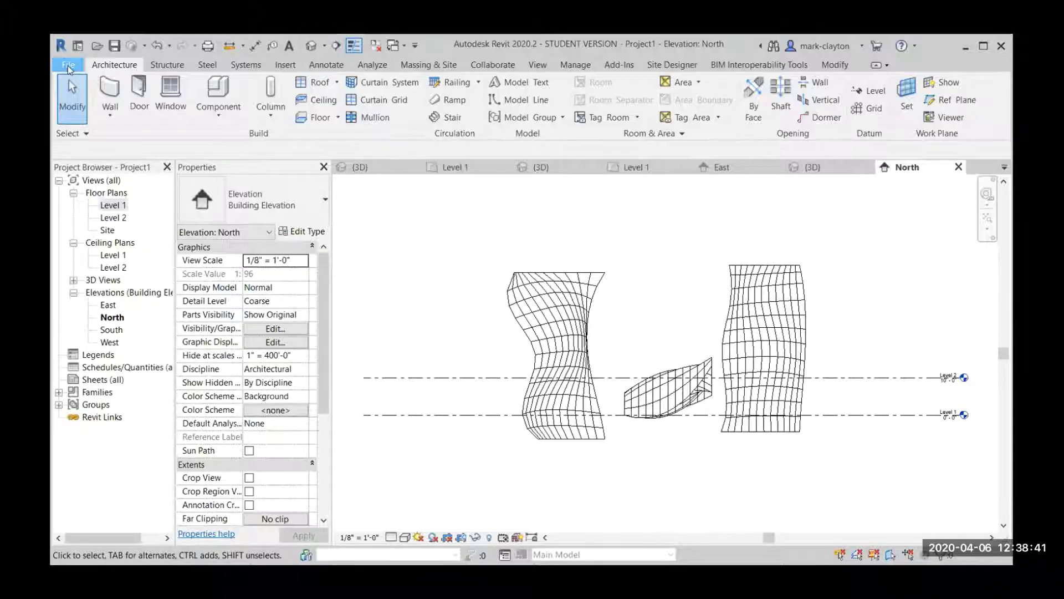
- Create a new conceptual mass family from the Mass.rft template
click(68, 66)
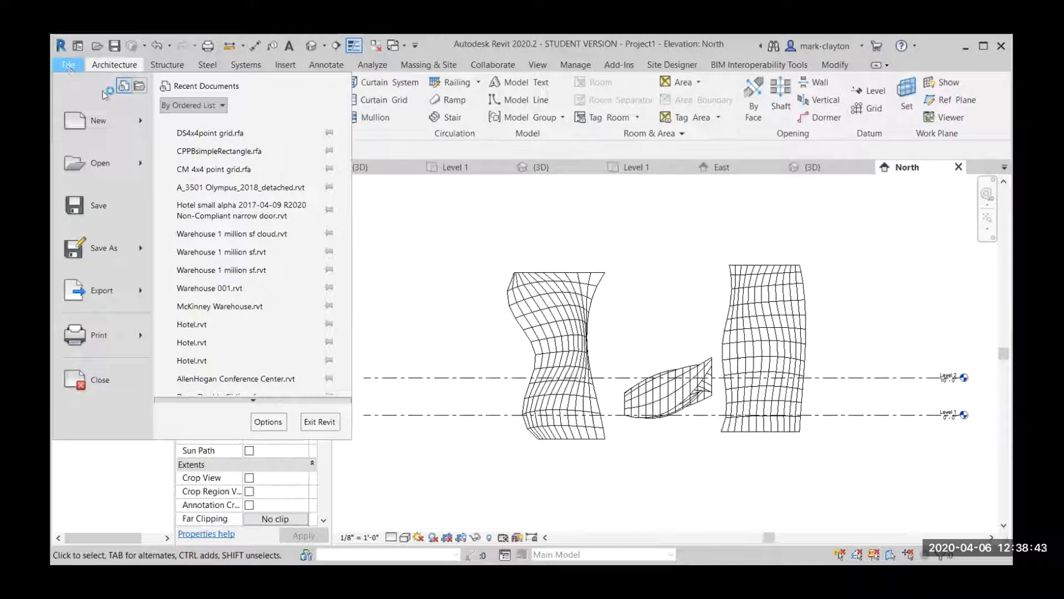
mouse_move(127, 122)
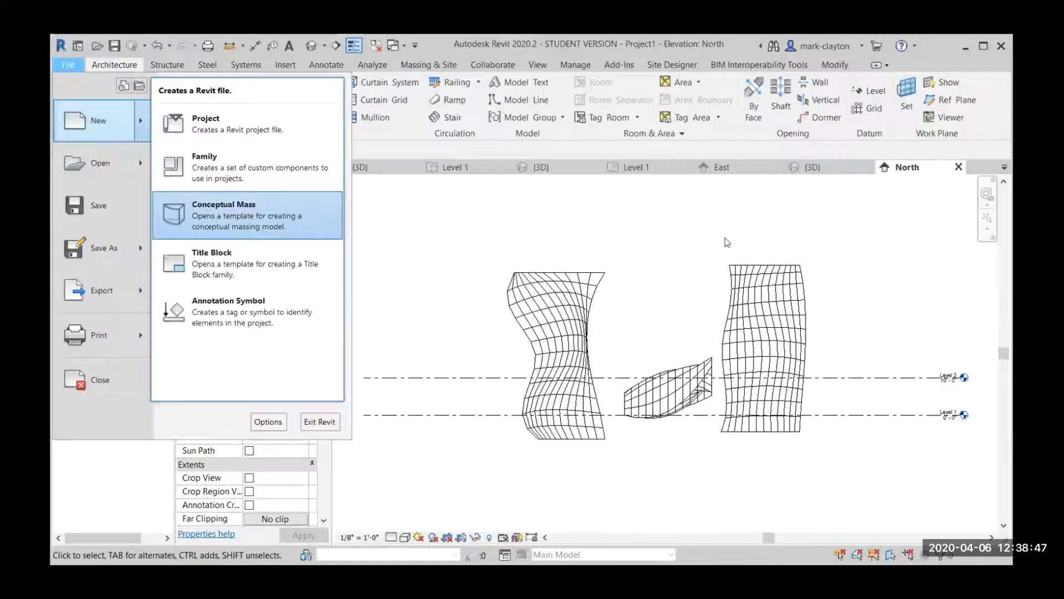
click(237, 211)
click(540, 188)
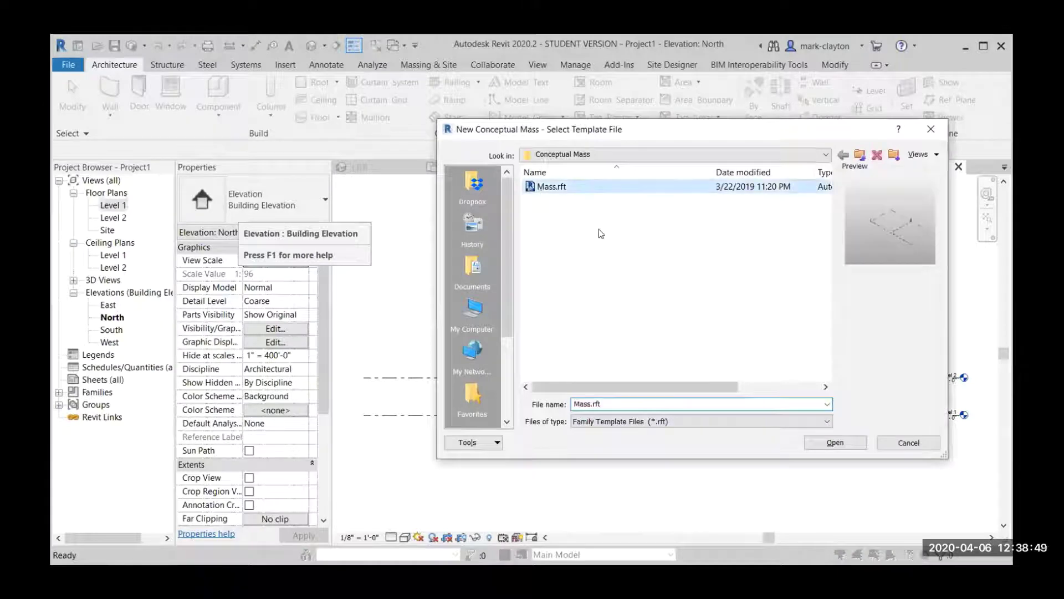
click(848, 444)
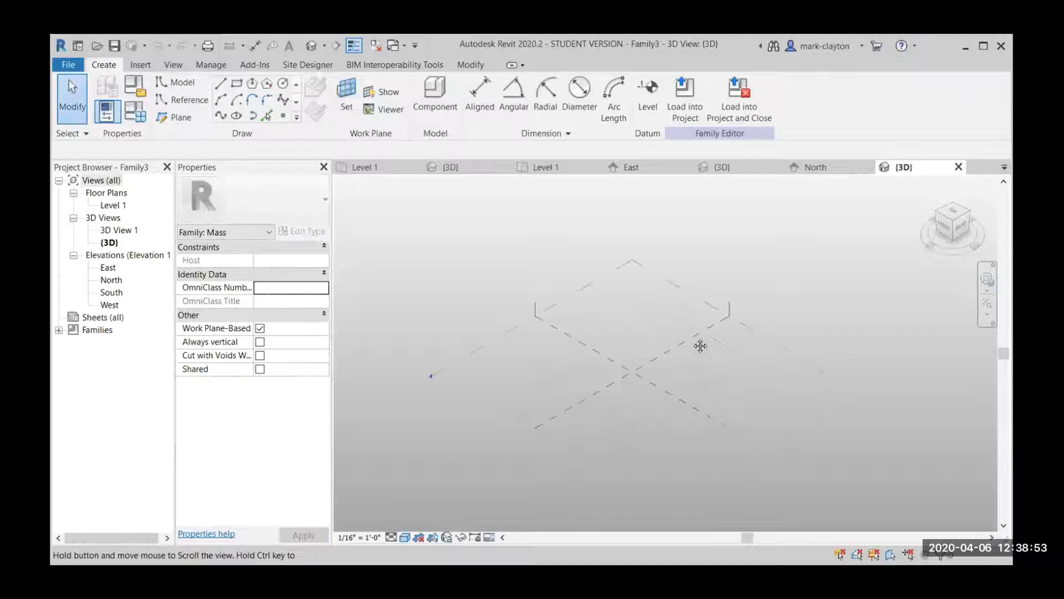
- Open the Level 1 floor plan of the new mass family
middle_drag(700, 347, 653, 297)
scroll(766, 355, up, 2)
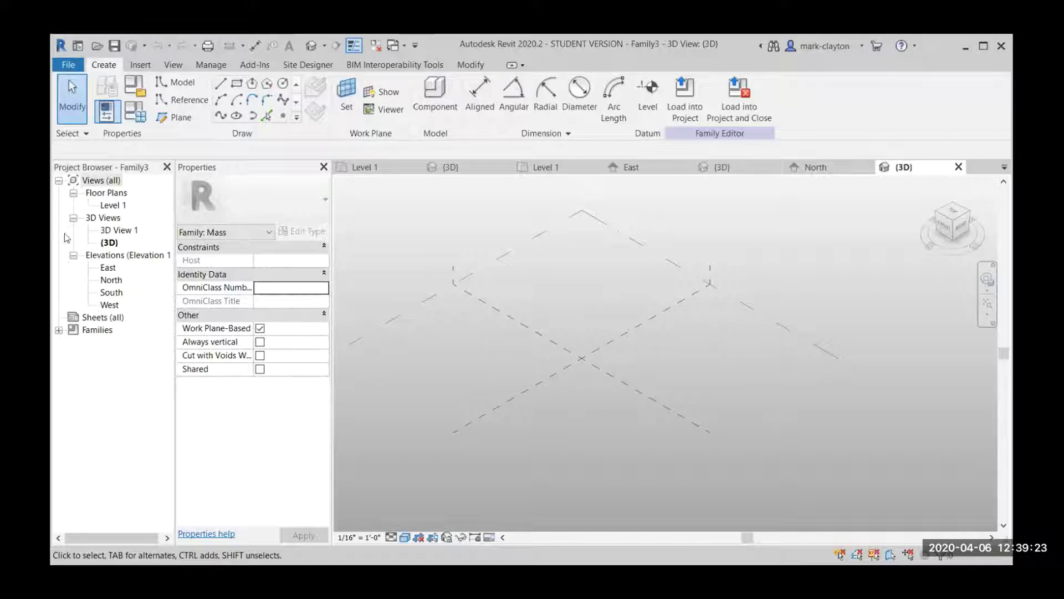
double_click(113, 205)
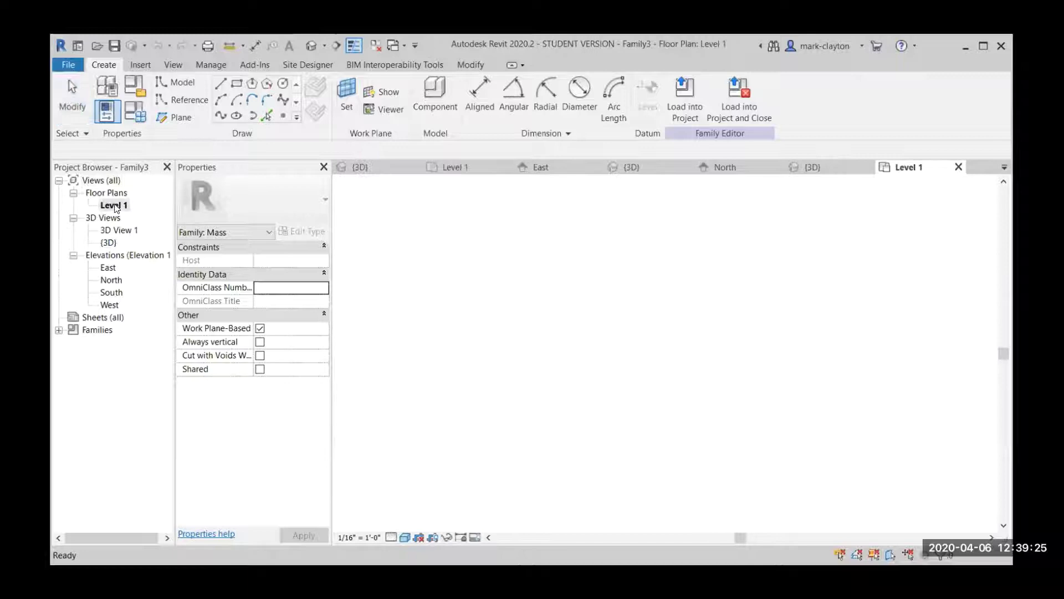
middle_drag(789, 388, 656, 392)
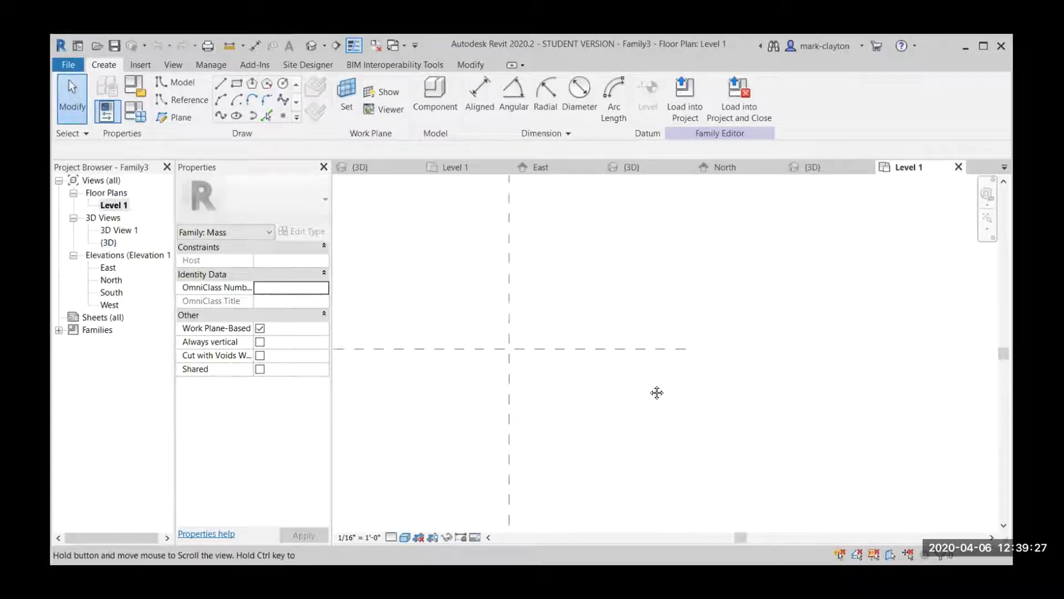
- Draw three vertical reference planes right of the vertical center plane, spaced successively about 18', 28' and 32' apart
click(180, 117)
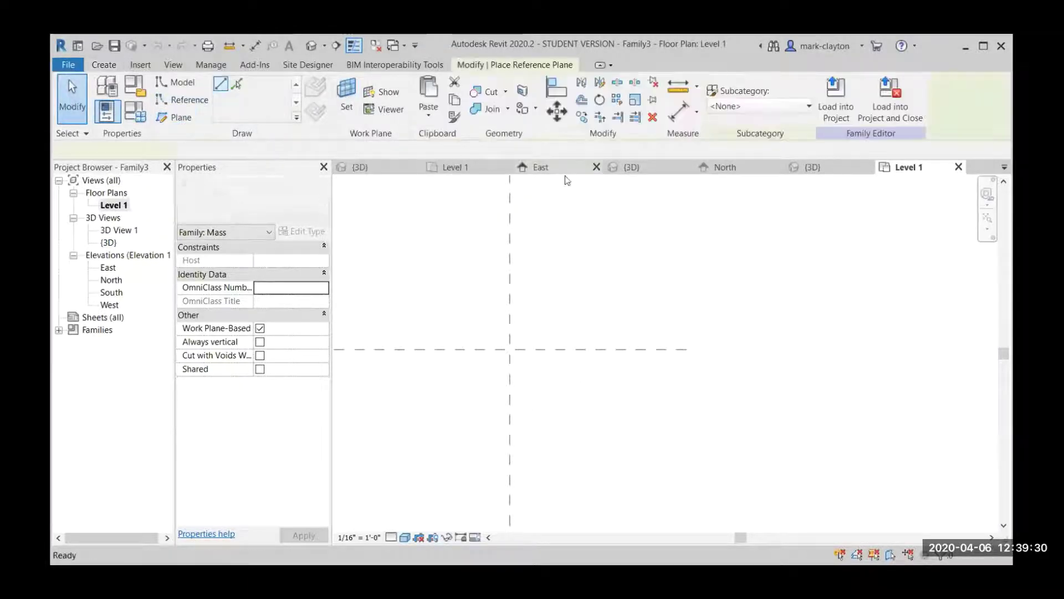
click(531, 248)
click(531, 428)
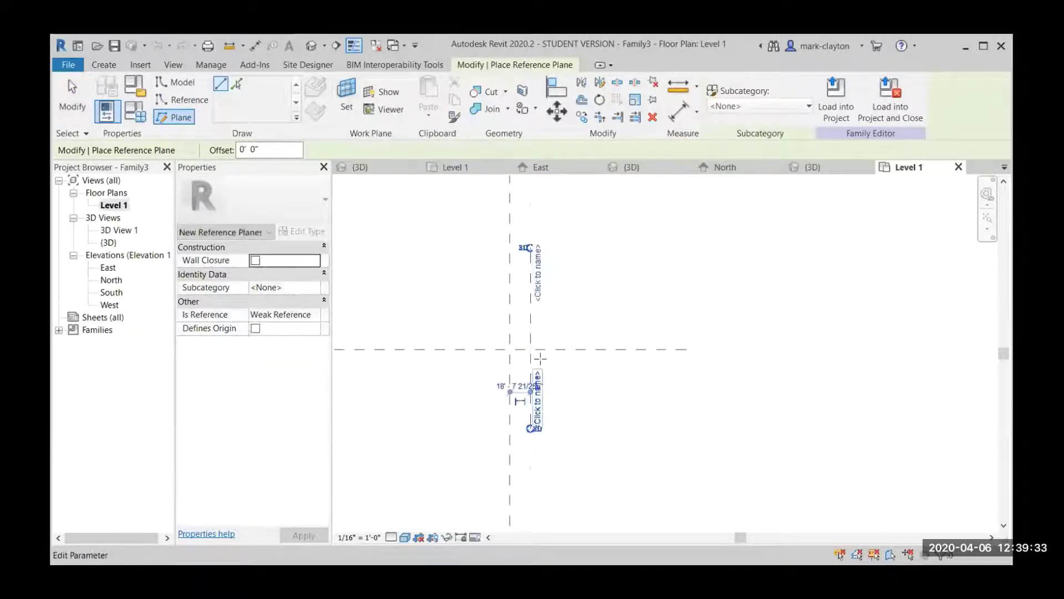
click(561, 248)
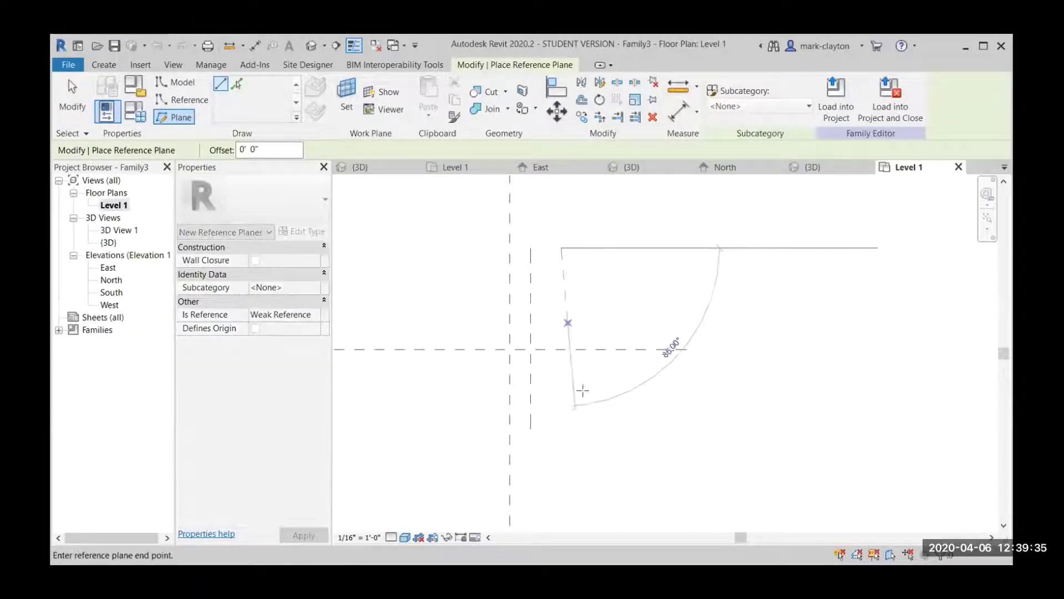
click(562, 428)
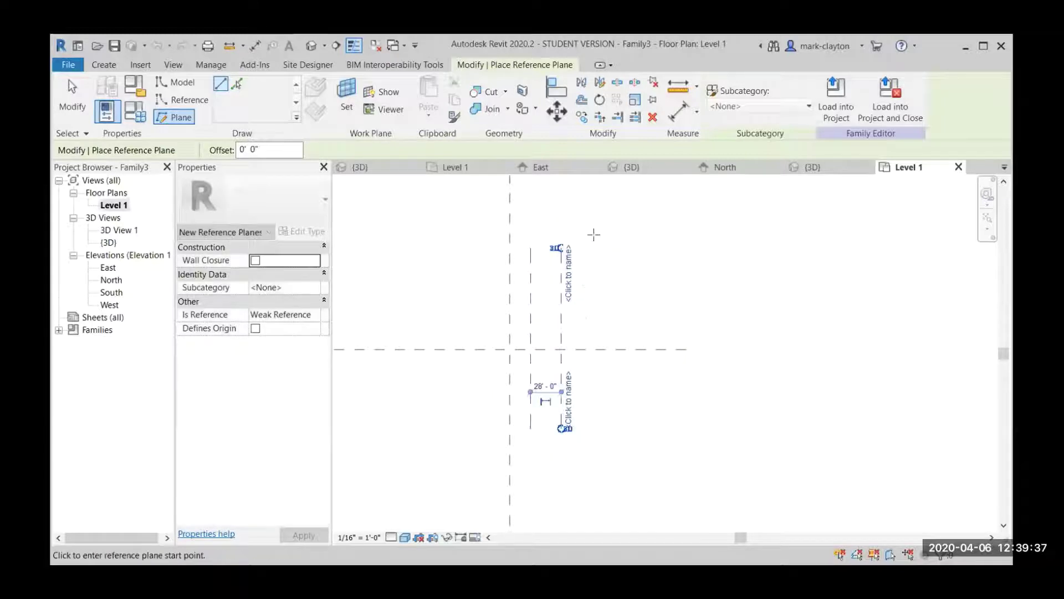
click(595, 248)
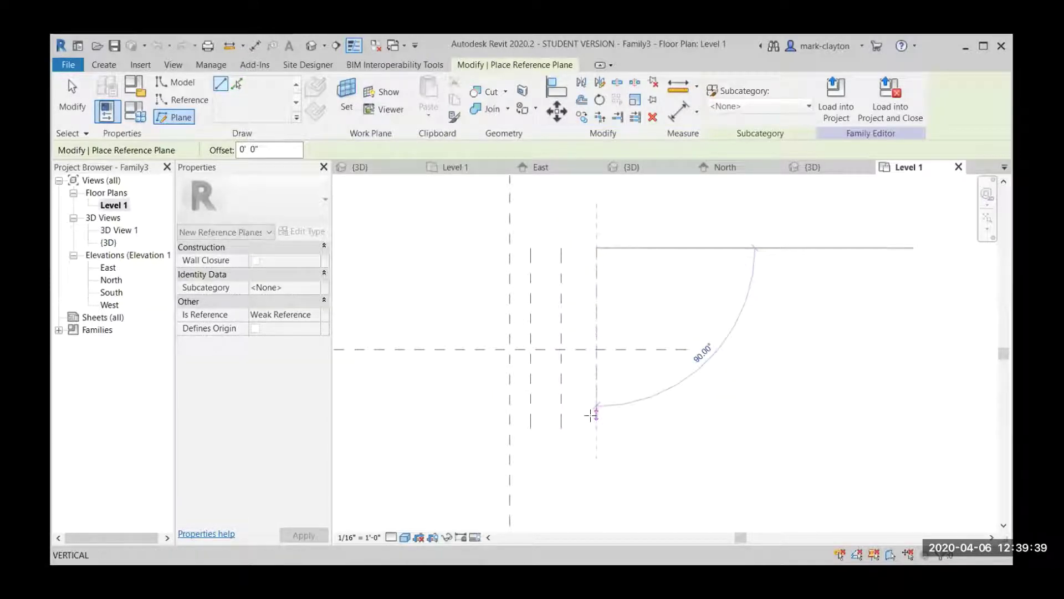
click(593, 427)
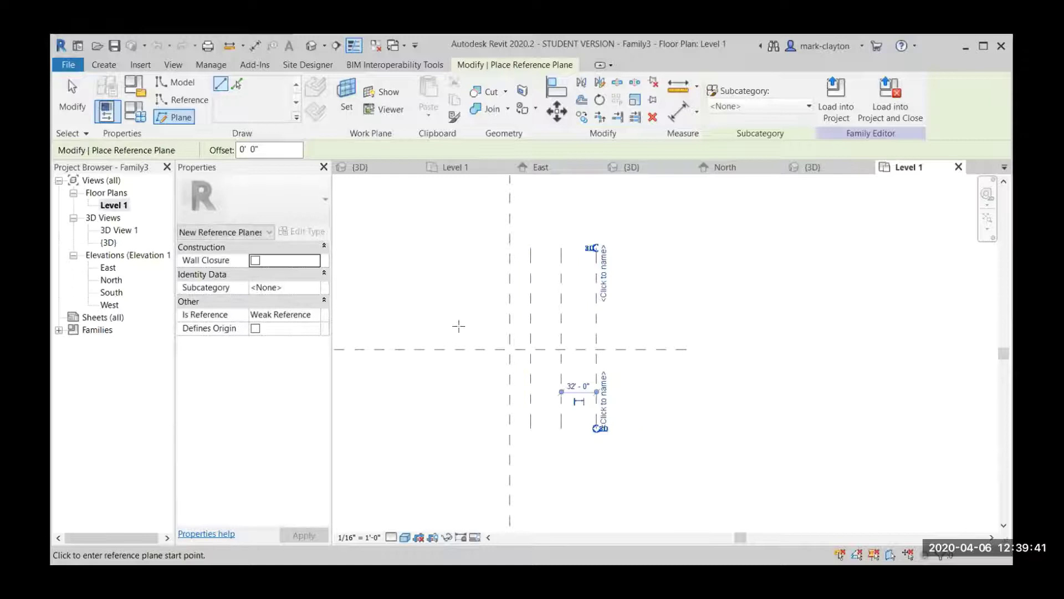
- Draw three horizontal reference planes above the horizontal center plane, spaced successively about 24', 24' and 28' apart
click(460, 322)
click(637, 321)
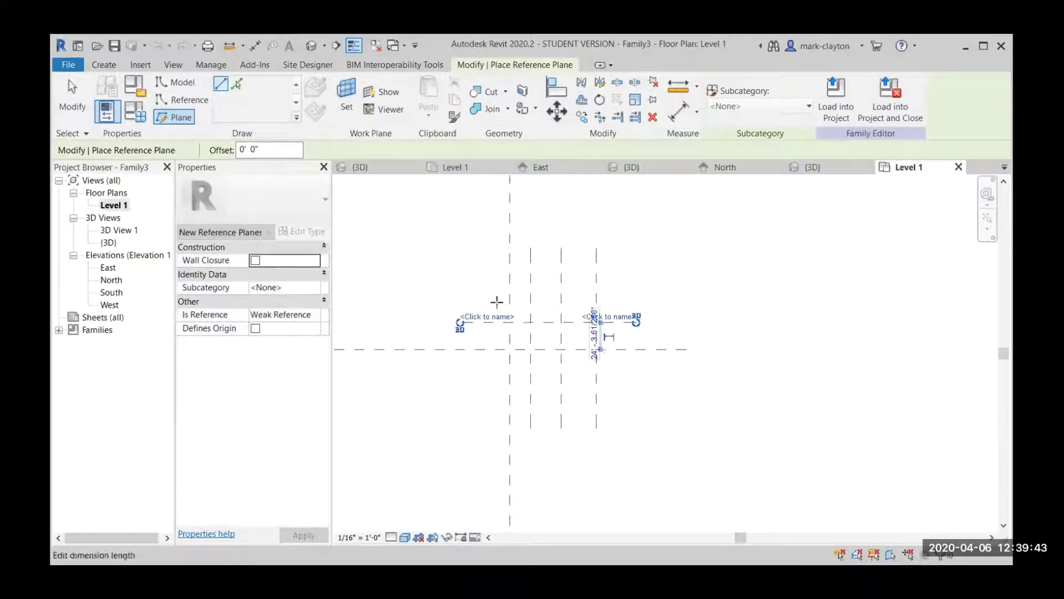
click(457, 294)
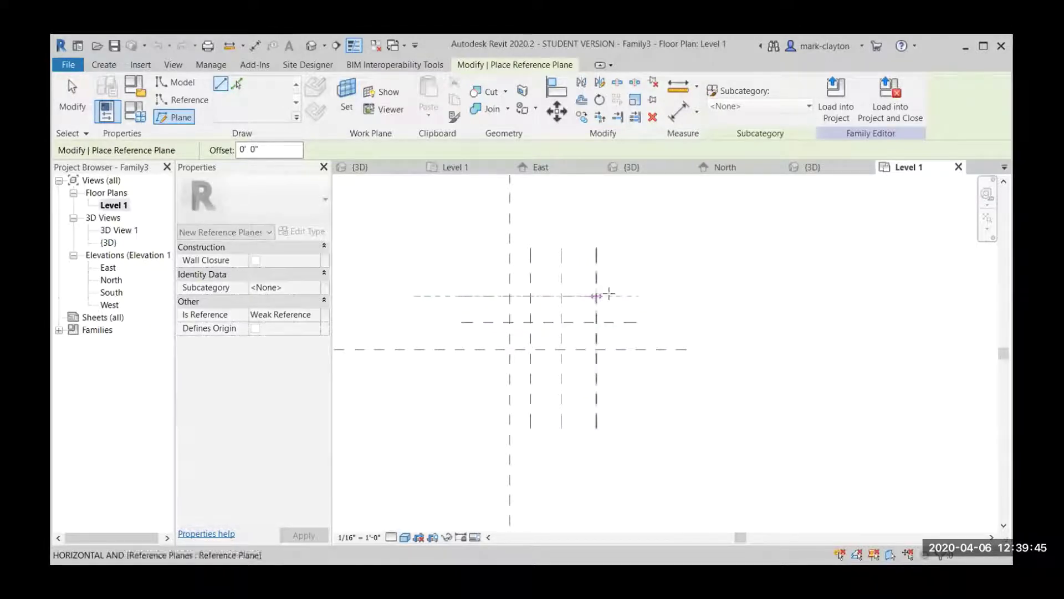
click(629, 296)
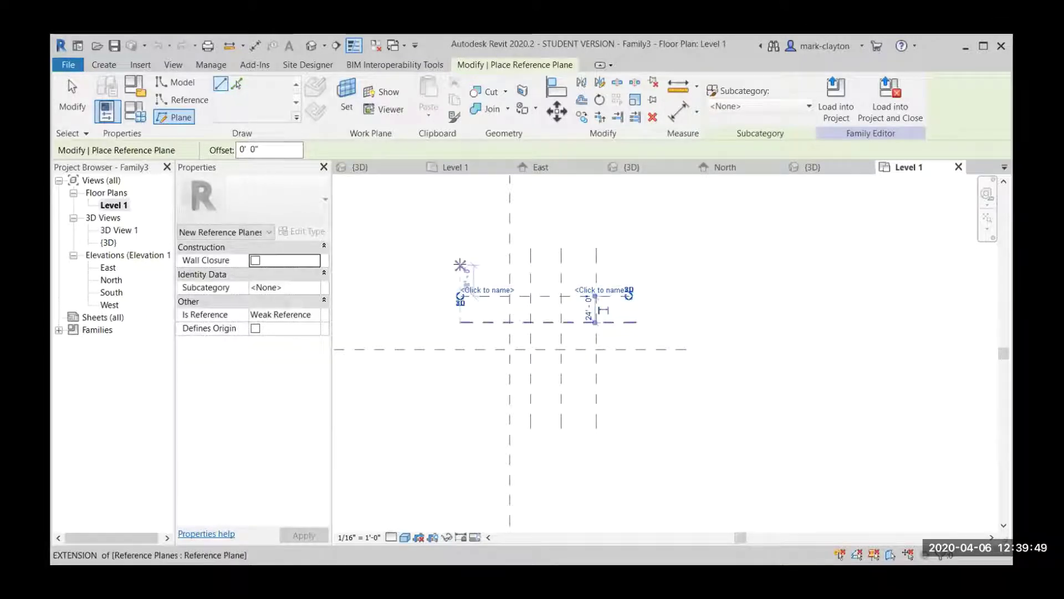
click(460, 265)
click(630, 265)
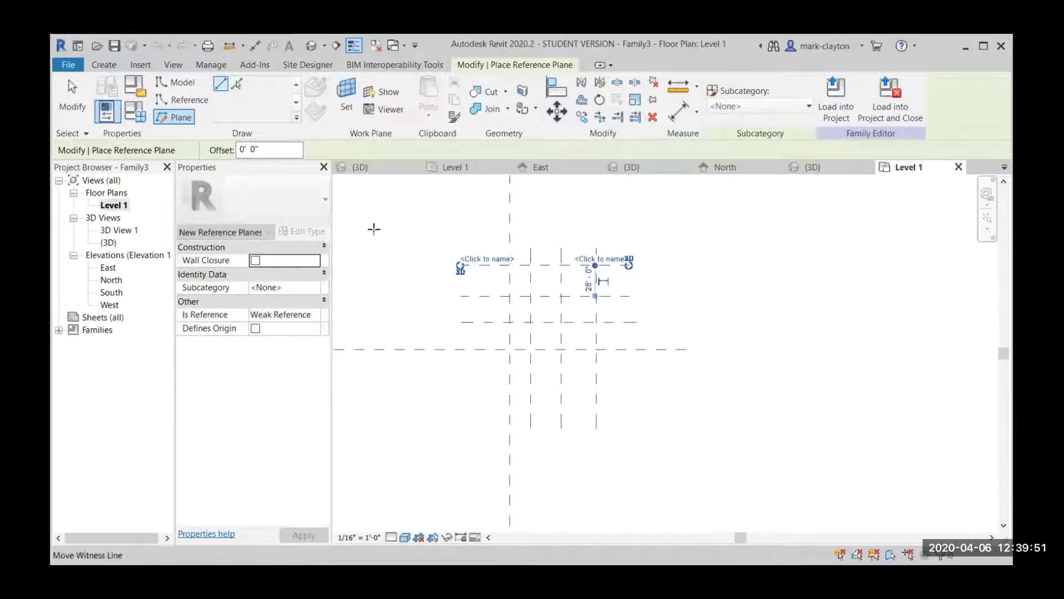
key(Escape)
key(Escape)
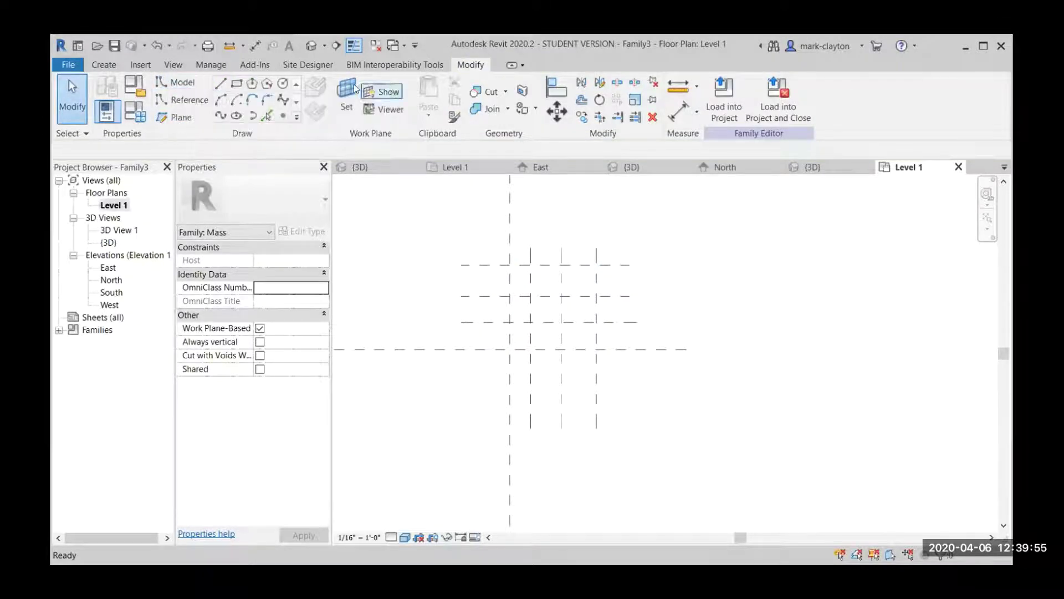
- Add an overall aligned dimension from the vertical center plane to the rightmost reference plane, placed above the grid
click(111, 66)
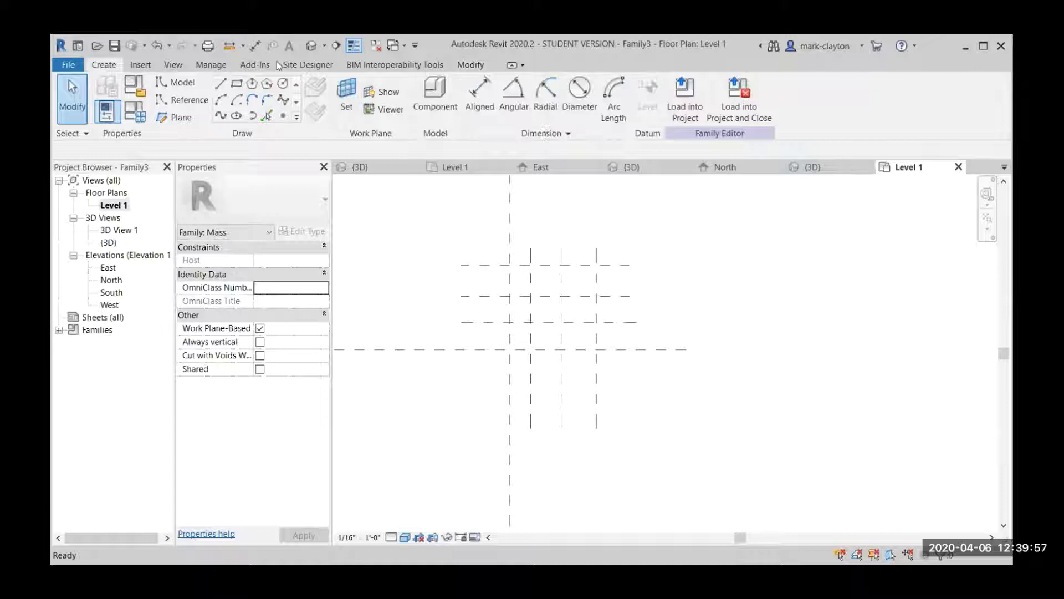
click(481, 98)
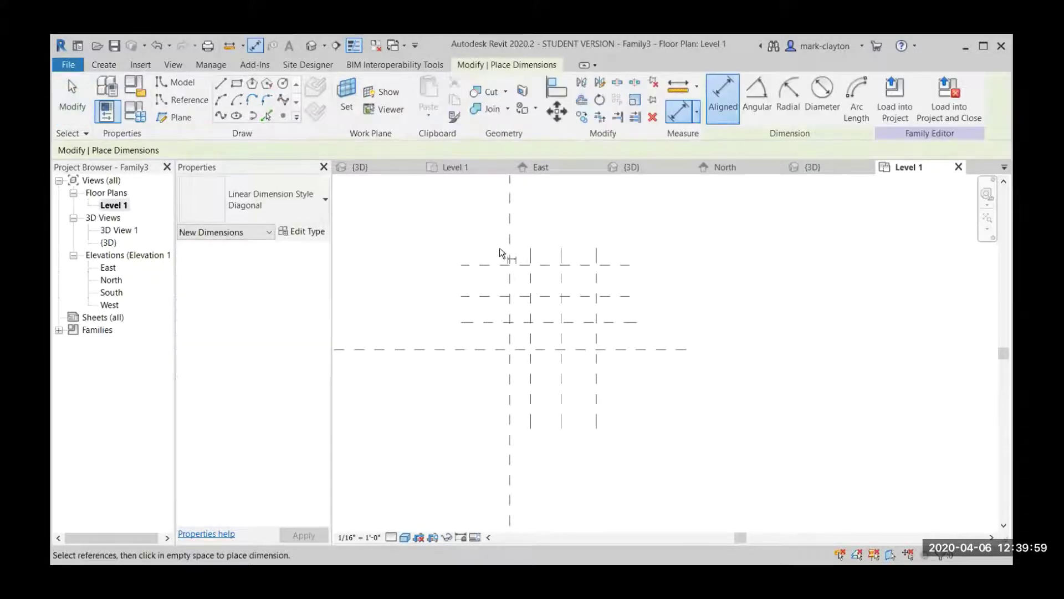
click(510, 245)
click(596, 254)
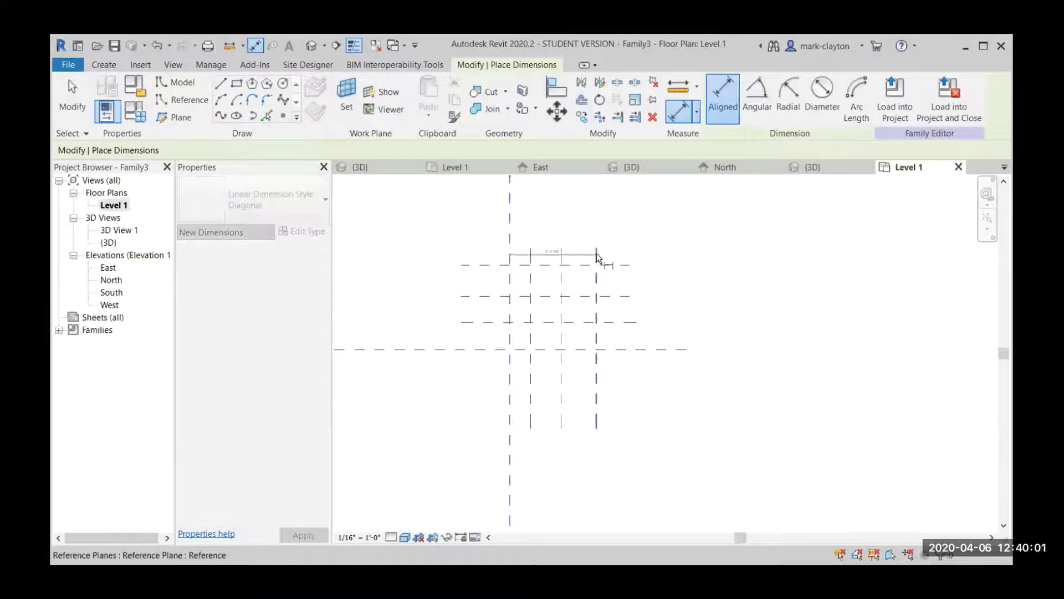
click(597, 207)
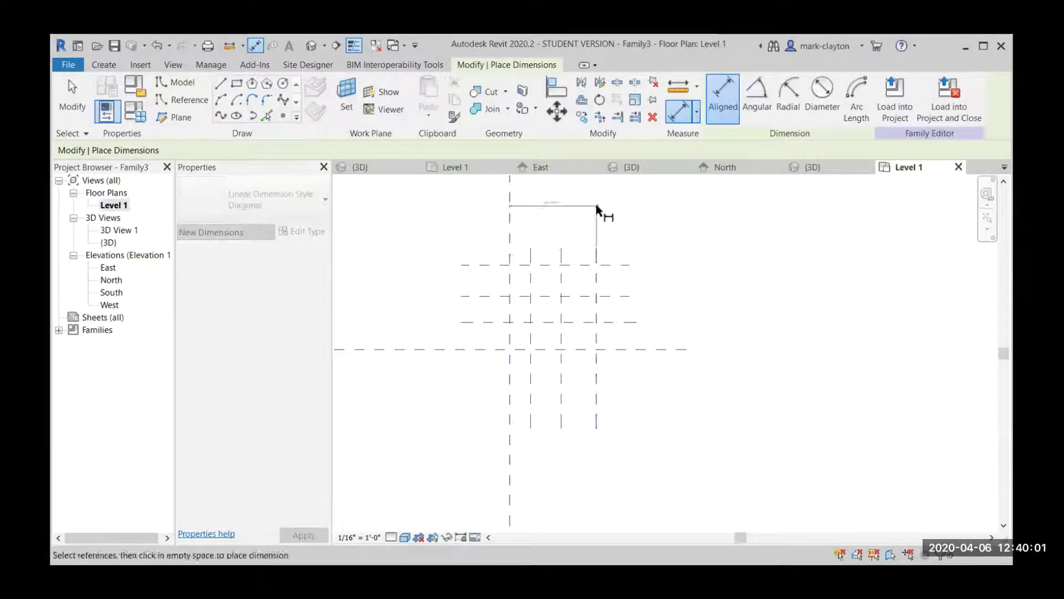
- Add a chained aligned dimension across all four vertical reference planes, below the overall dimension
click(510, 252)
click(531, 255)
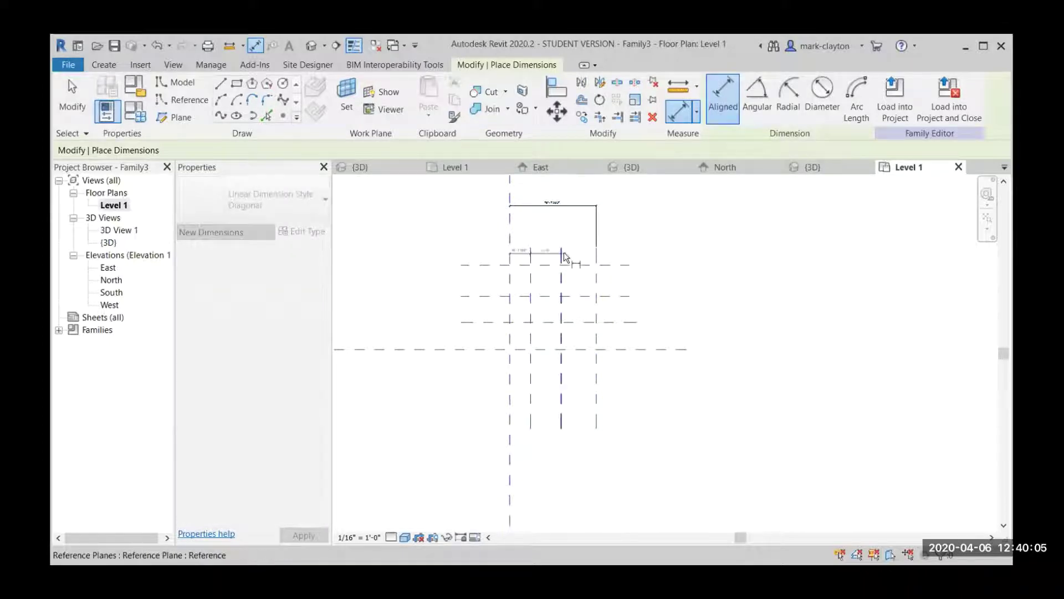
click(562, 252)
click(594, 250)
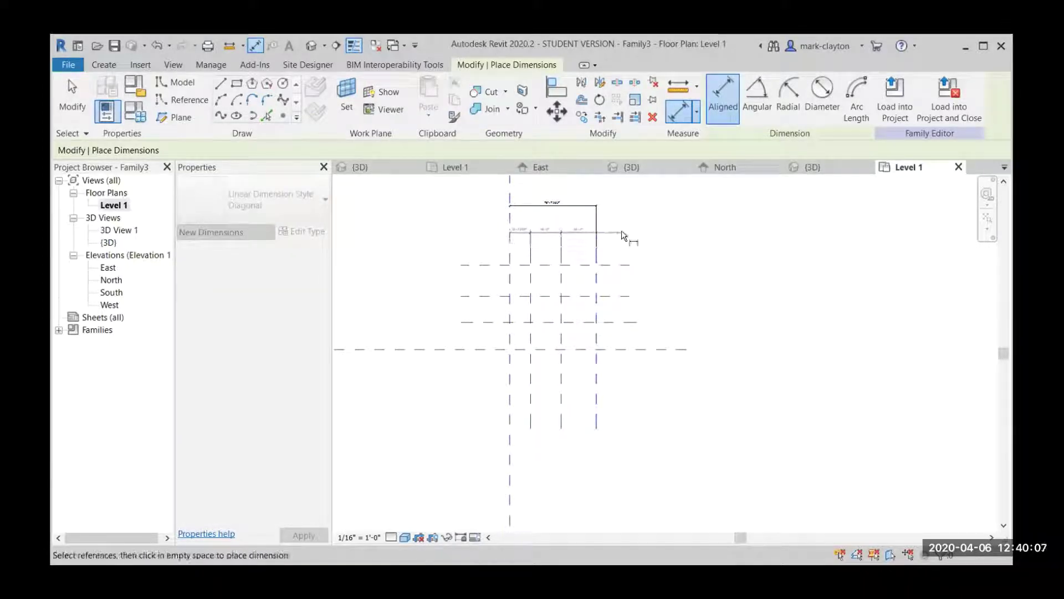
click(621, 233)
- Add a chained aligned dimension through the four horizontal reference planes, placed left of the grid
click(479, 347)
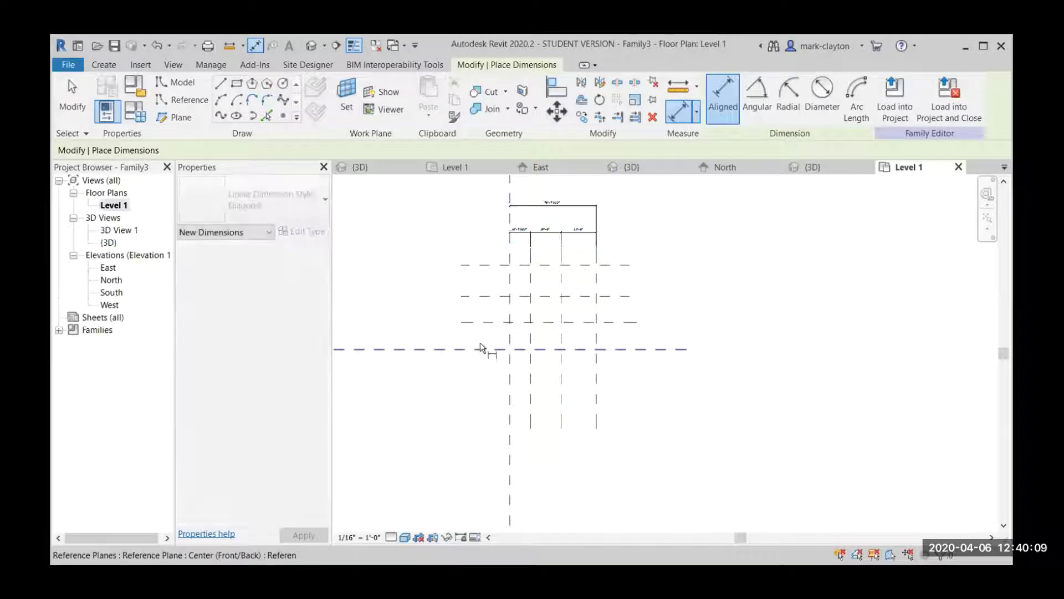
click(478, 297)
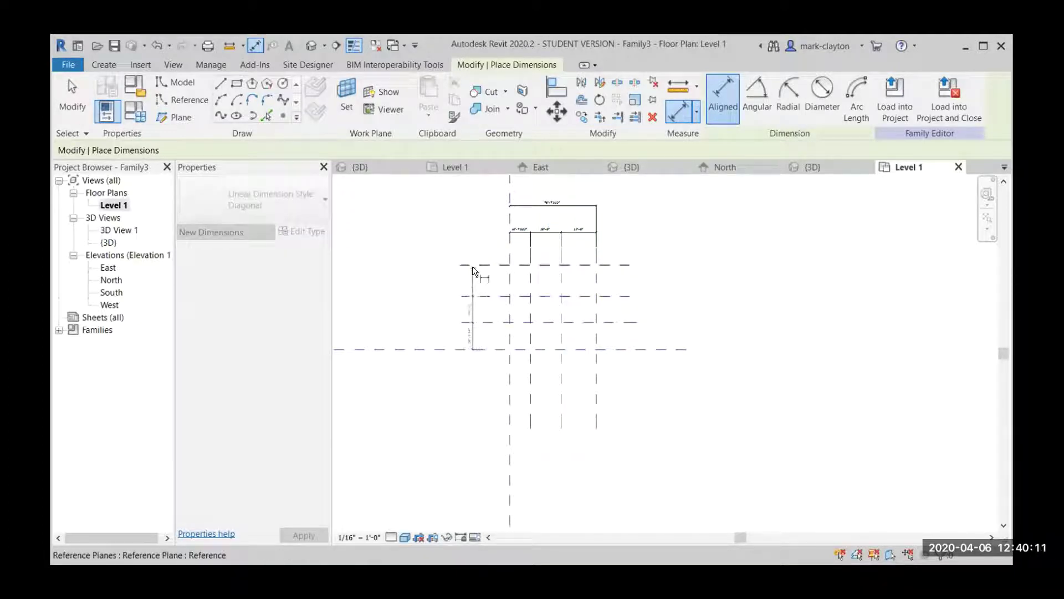
click(472, 265)
click(465, 237)
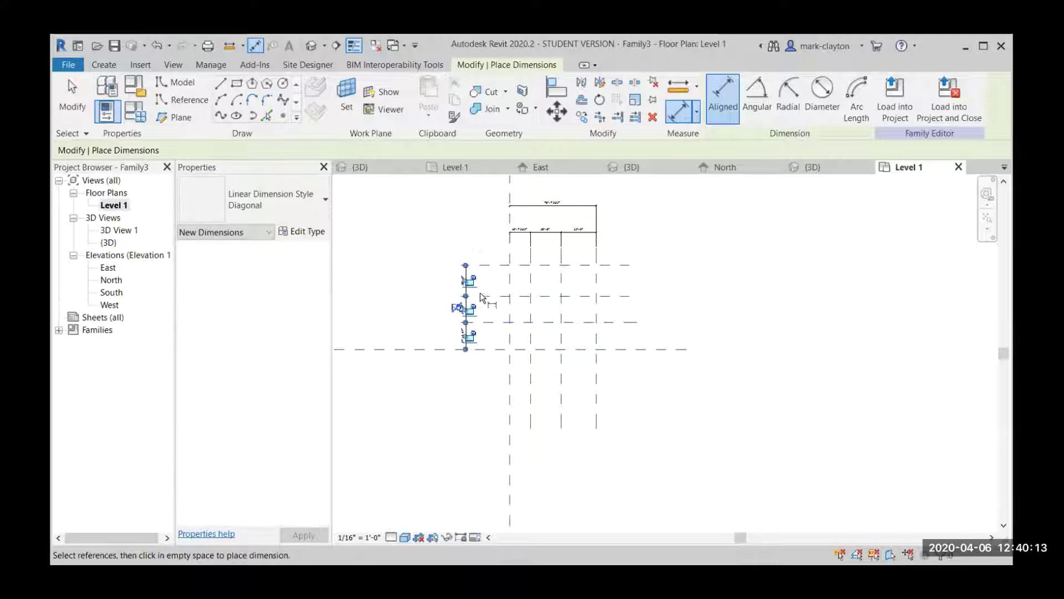
- Add an overall aligned dimension from the horizontal center plane to the uppermost reference plane, outside the chained dimension
click(493, 349)
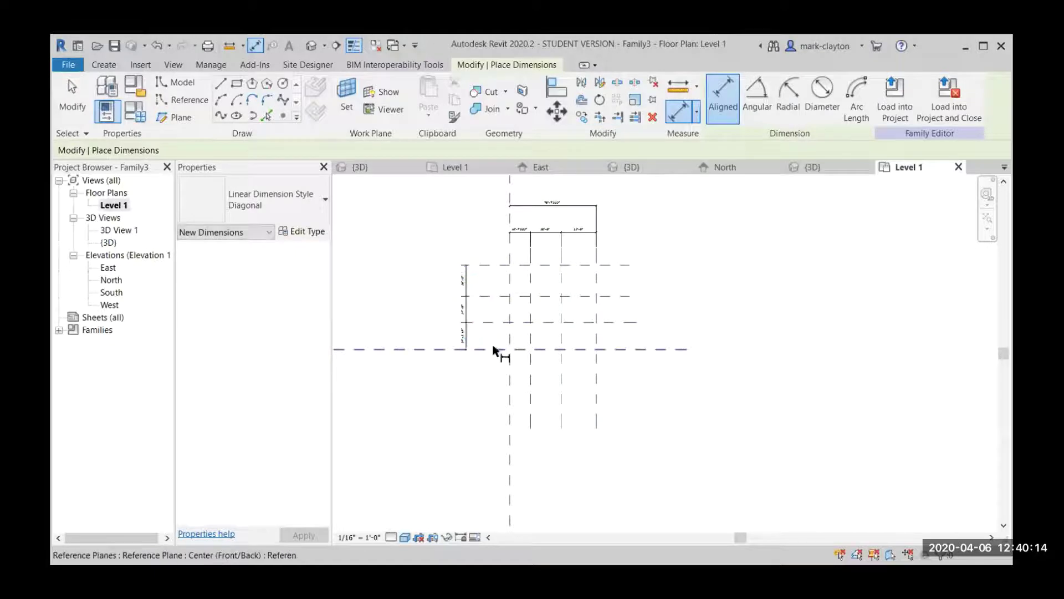
click(497, 266)
click(428, 260)
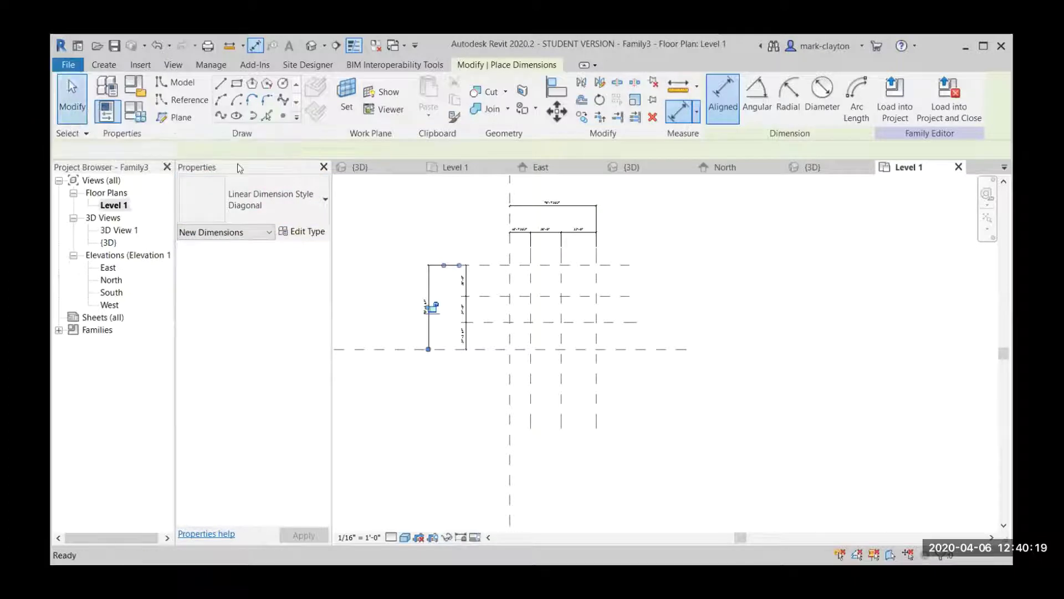
click(67, 95)
- Place a row of four reference points just above the uppermost horizontal plane, one near each vertical reference plane
scroll(648, 390, up, 1)
scroll(648, 390, up, 2)
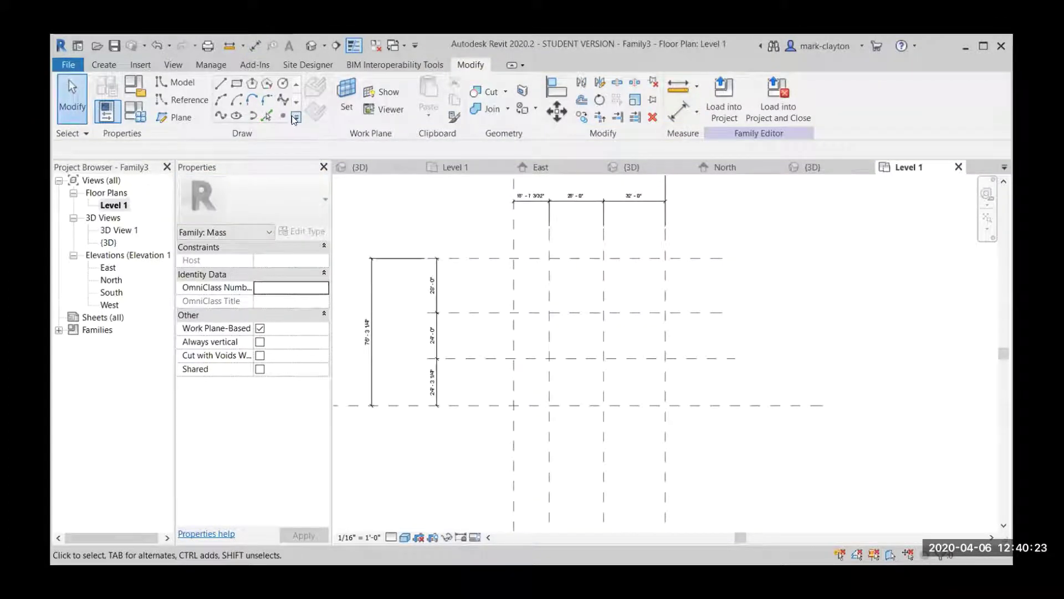
click(283, 115)
click(577, 228)
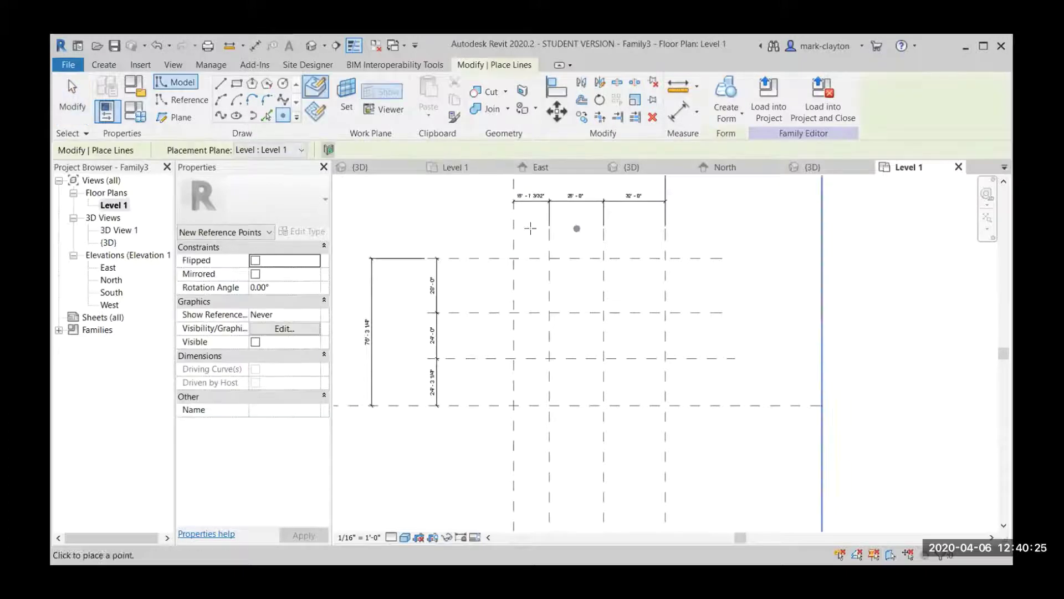
click(502, 249)
click(536, 250)
click(587, 248)
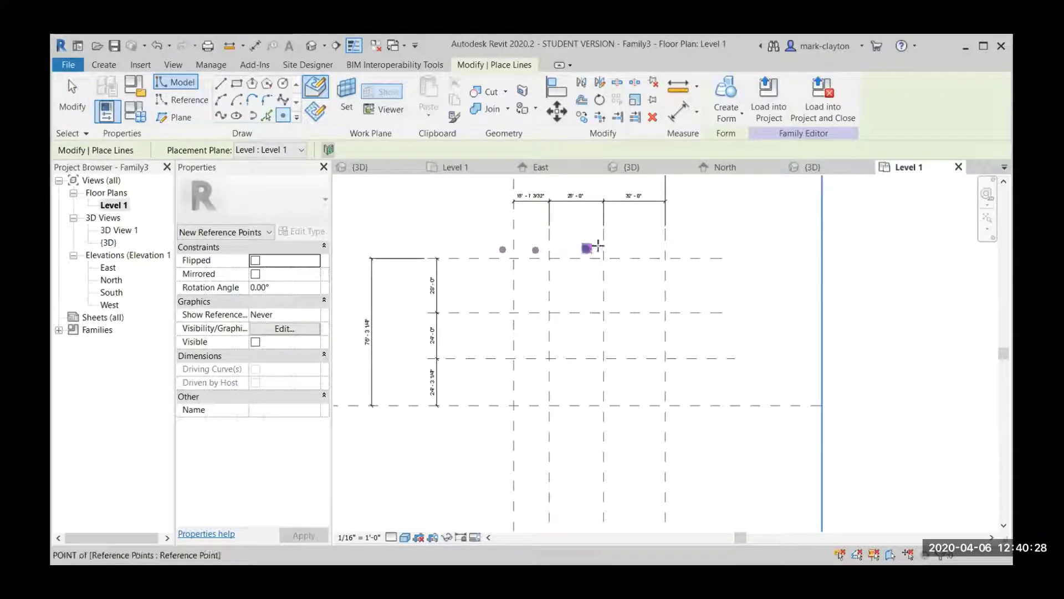
click(645, 248)
key(Escape)
key(Escape)
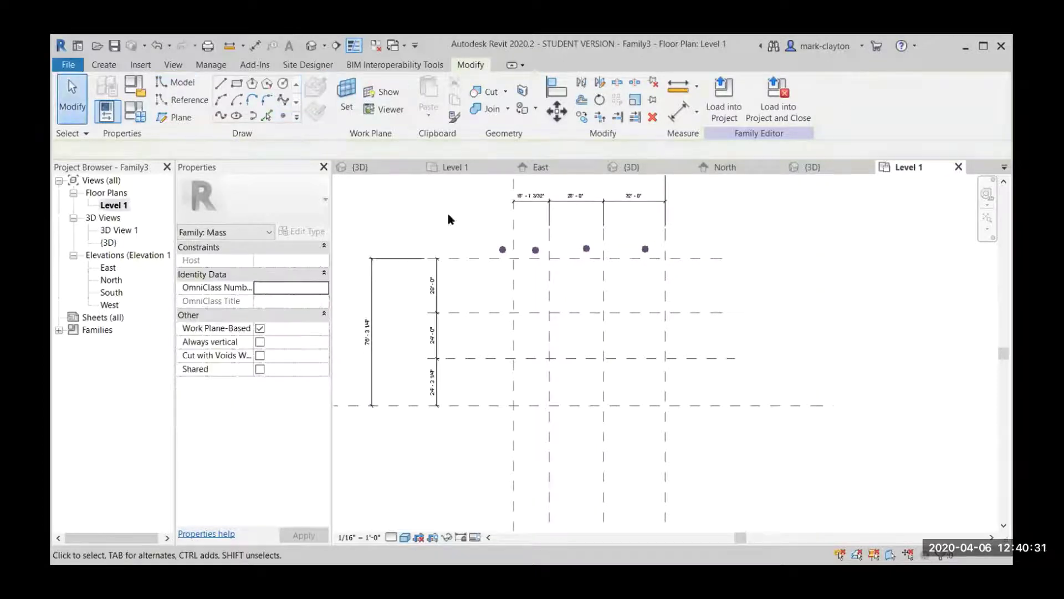
- Copy the row of four reference points straight down three times, placing each copy just above one of the lower horizontal reference planes
drag(467, 220, 670, 265)
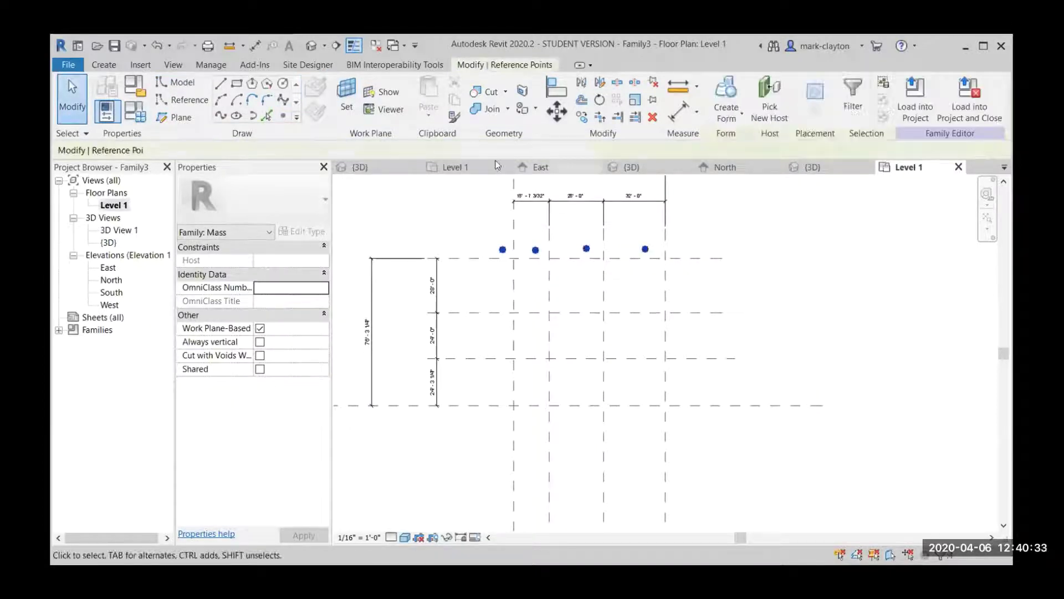
click(581, 118)
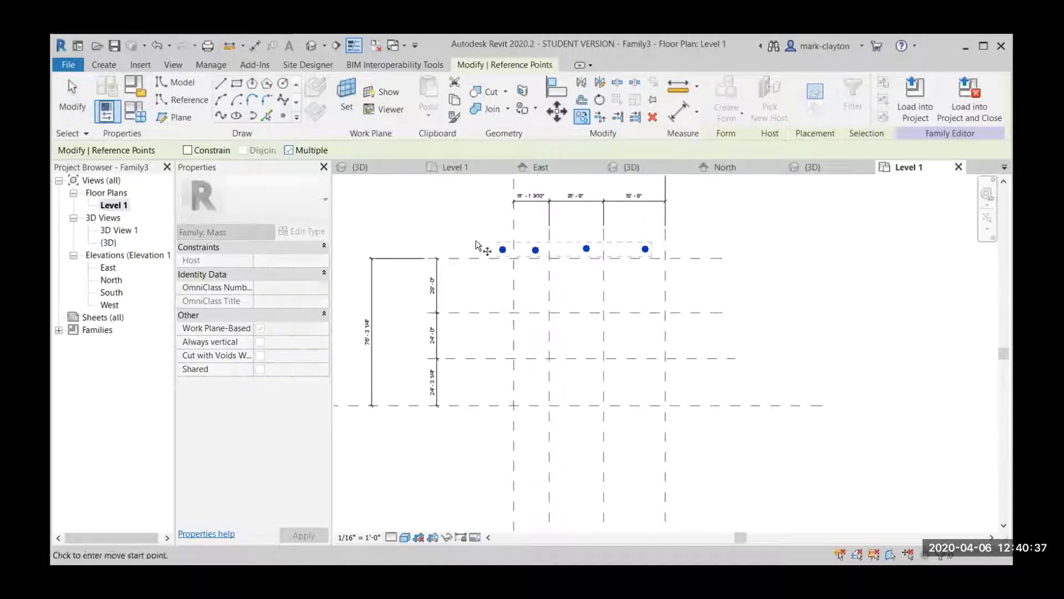
click(502, 250)
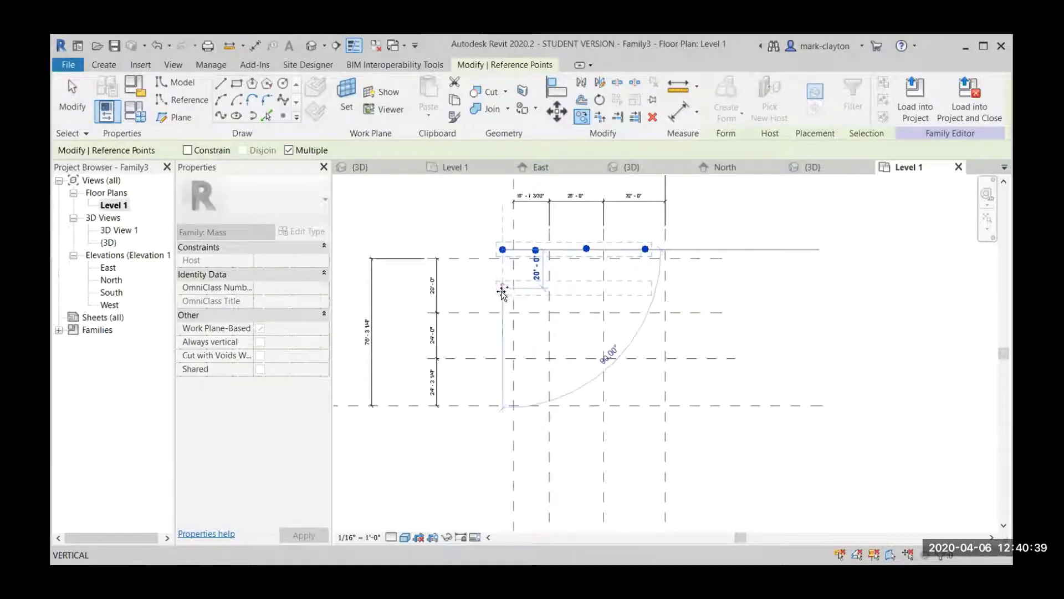
click(503, 304)
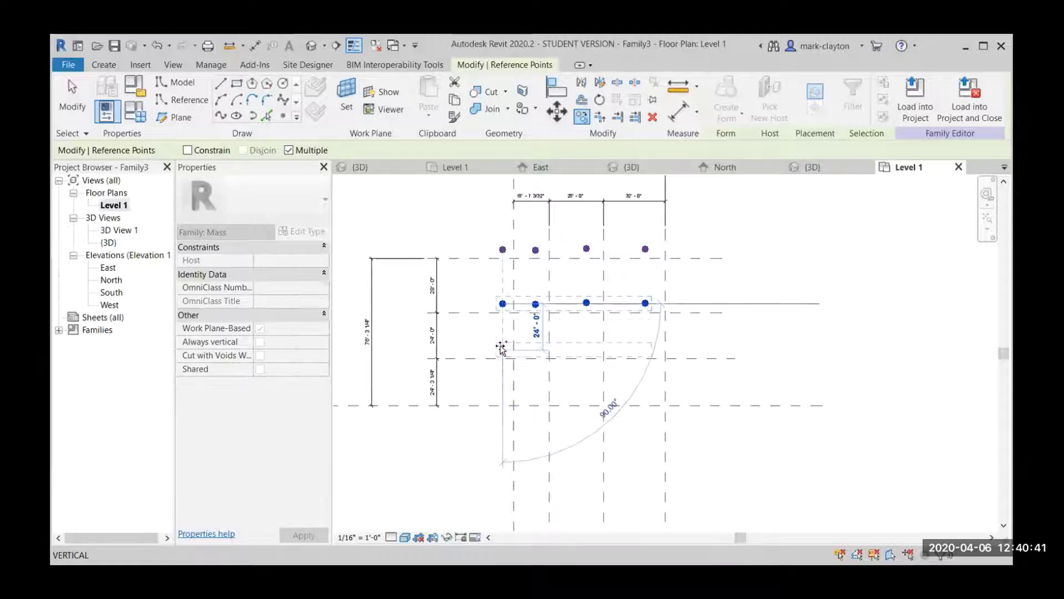
click(502, 349)
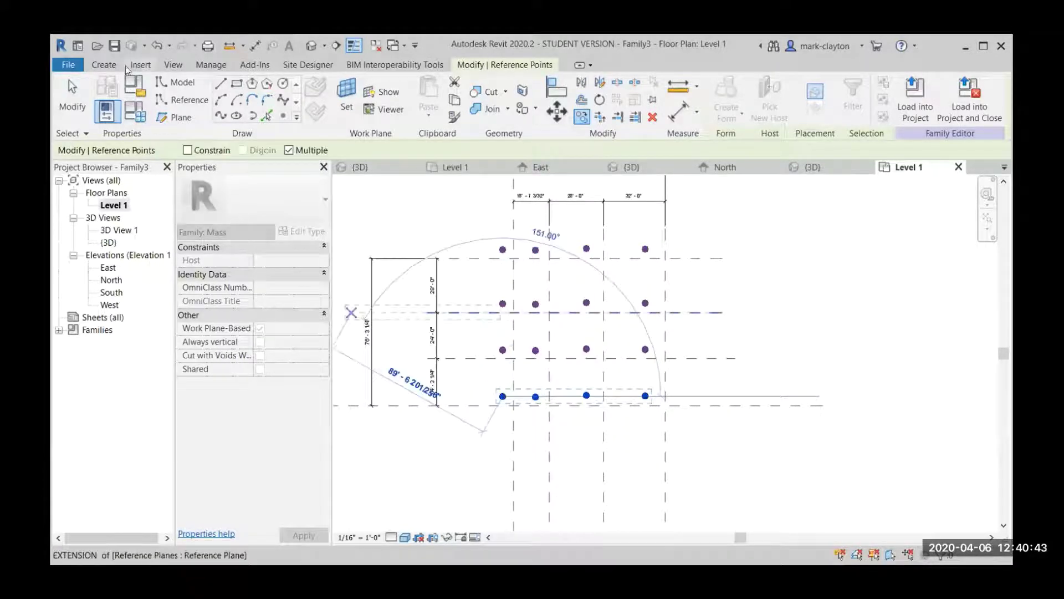
click(74, 101)
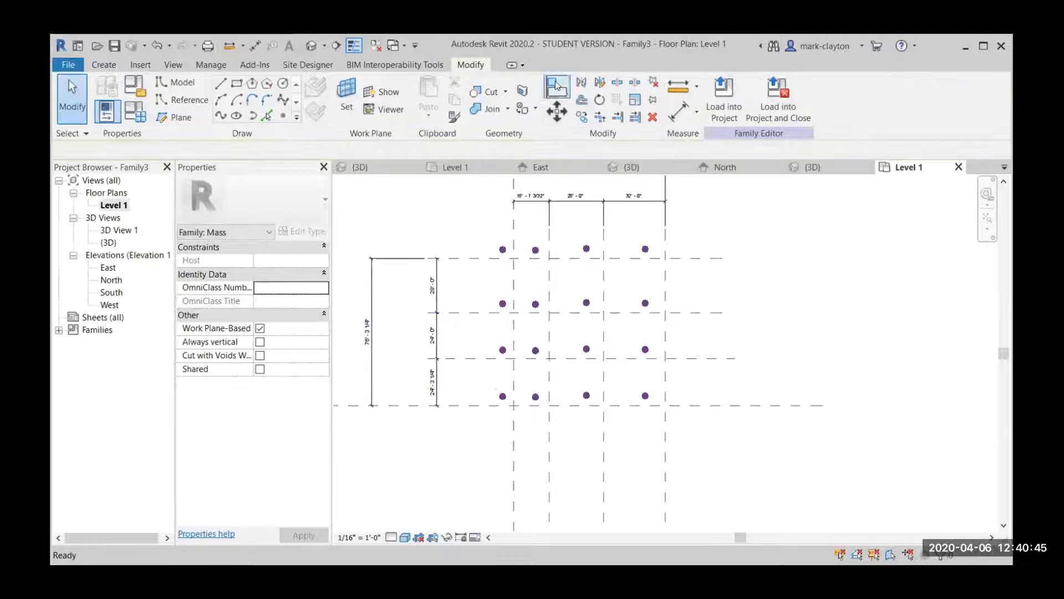
- Align and lock each of the four reference points in the first column to its nearest horizontal reference plane
key(a)
key(l)
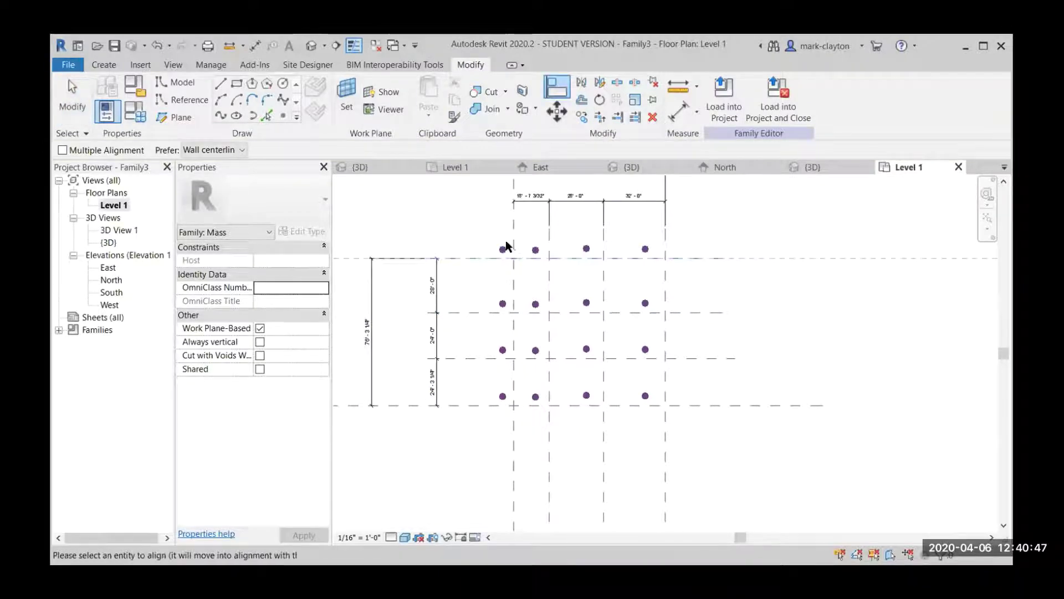
click(503, 250)
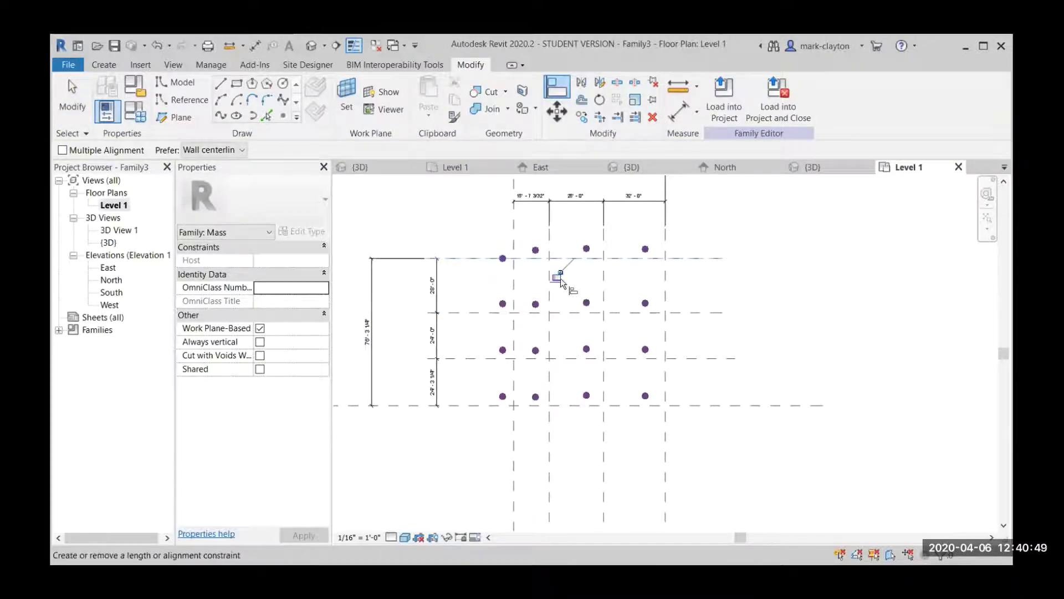
click(502, 312)
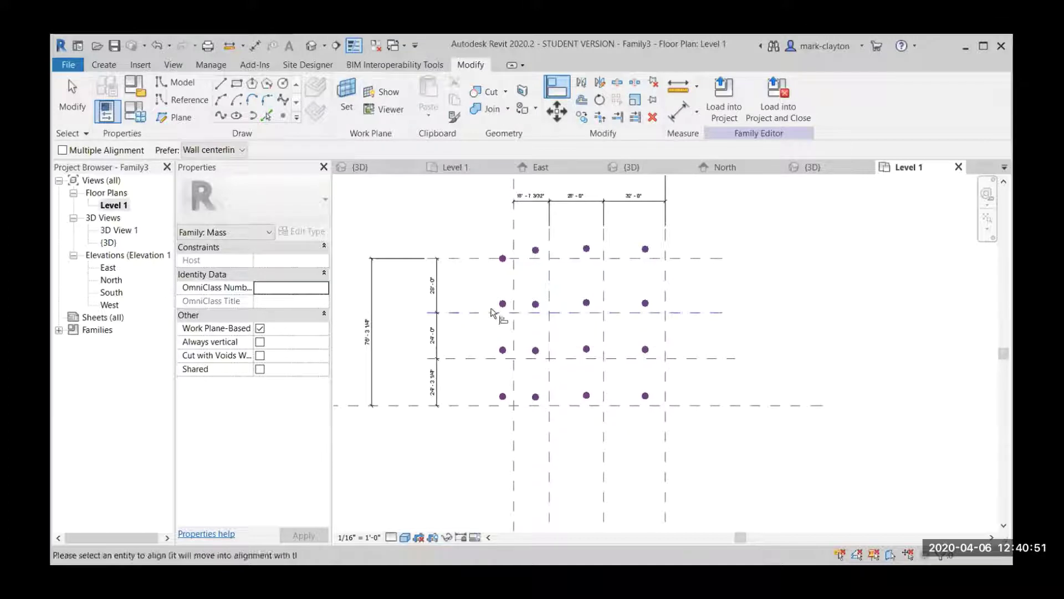
click(503, 304)
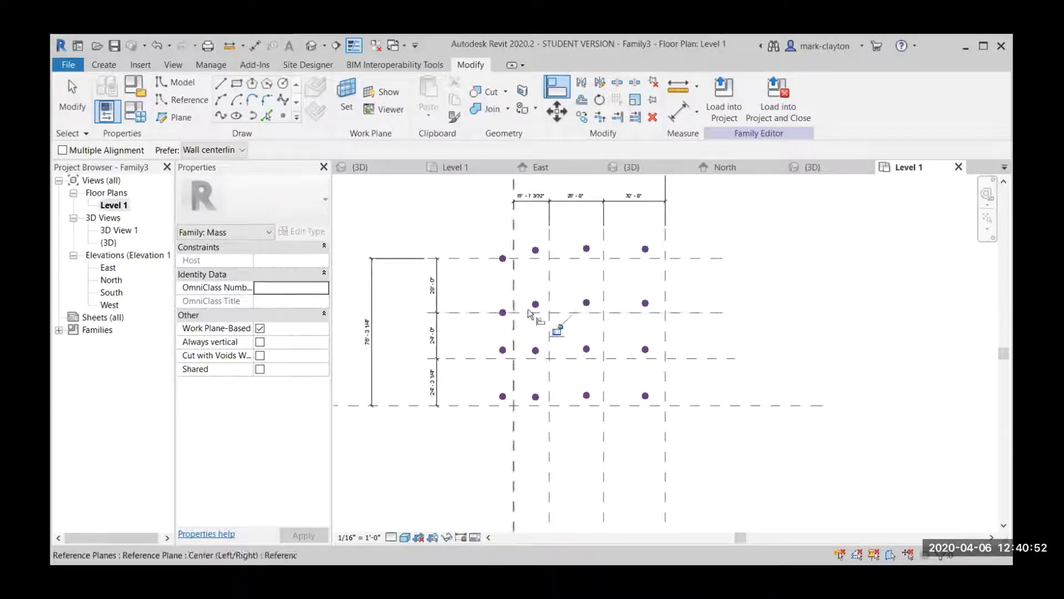
click(476, 359)
click(503, 350)
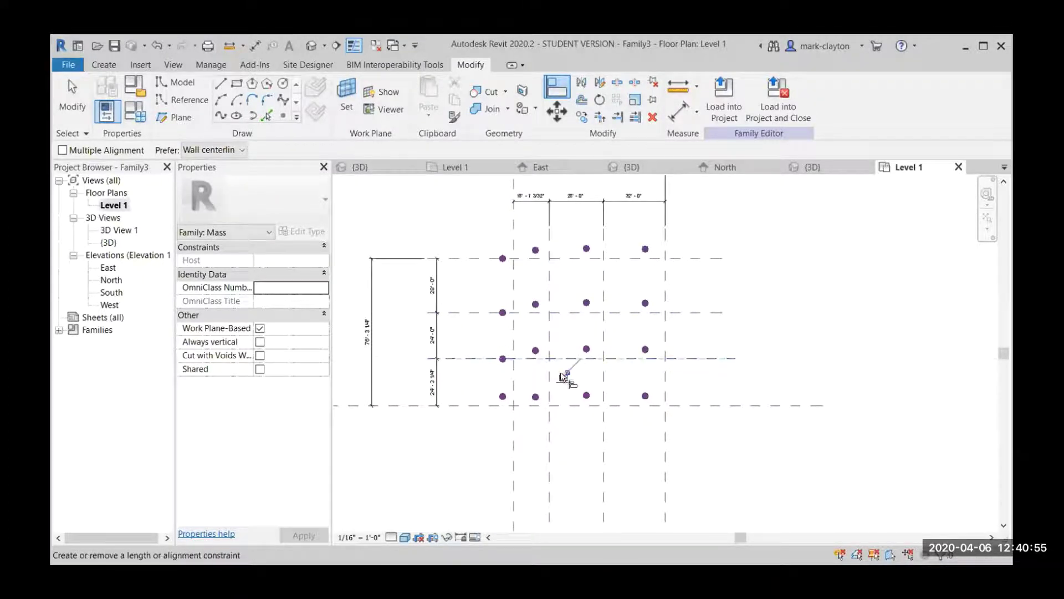
click(470, 405)
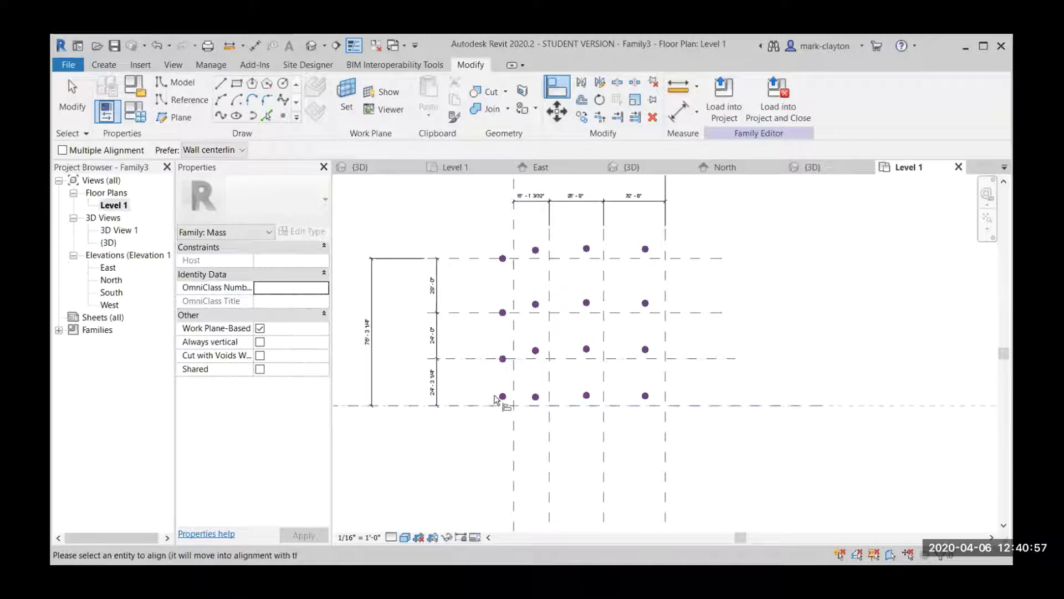
click(503, 396)
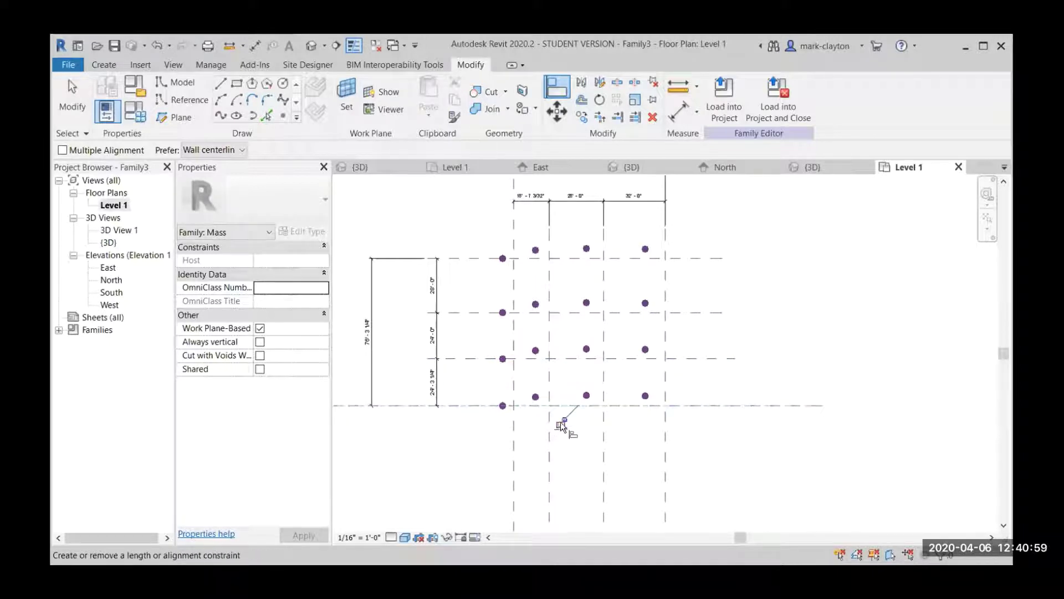
- Align and lock the four first-column reference points to the vertical center reference plane
click(509, 243)
click(503, 258)
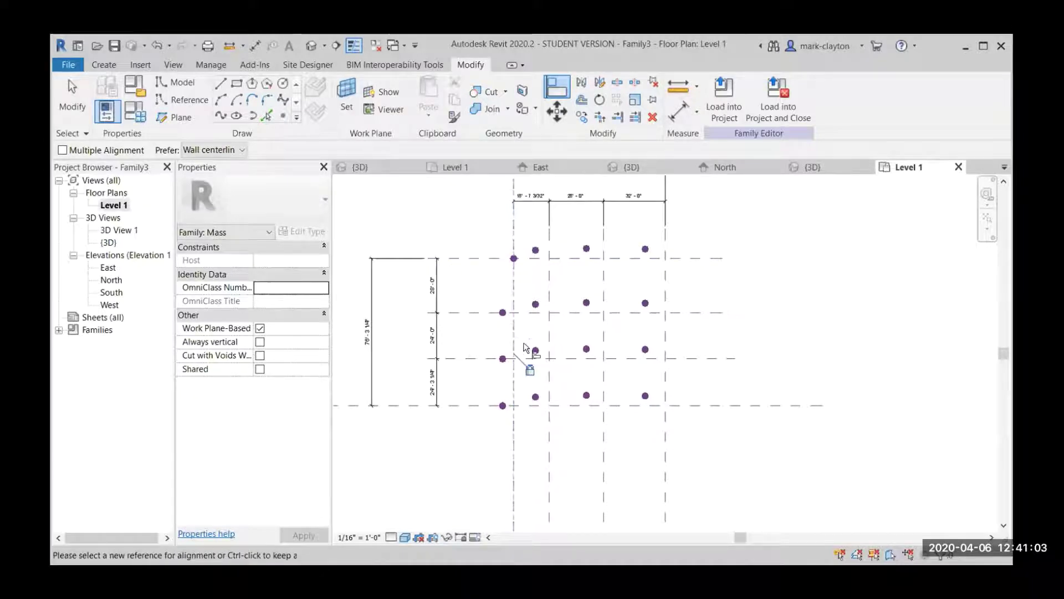
click(514, 320)
click(502, 313)
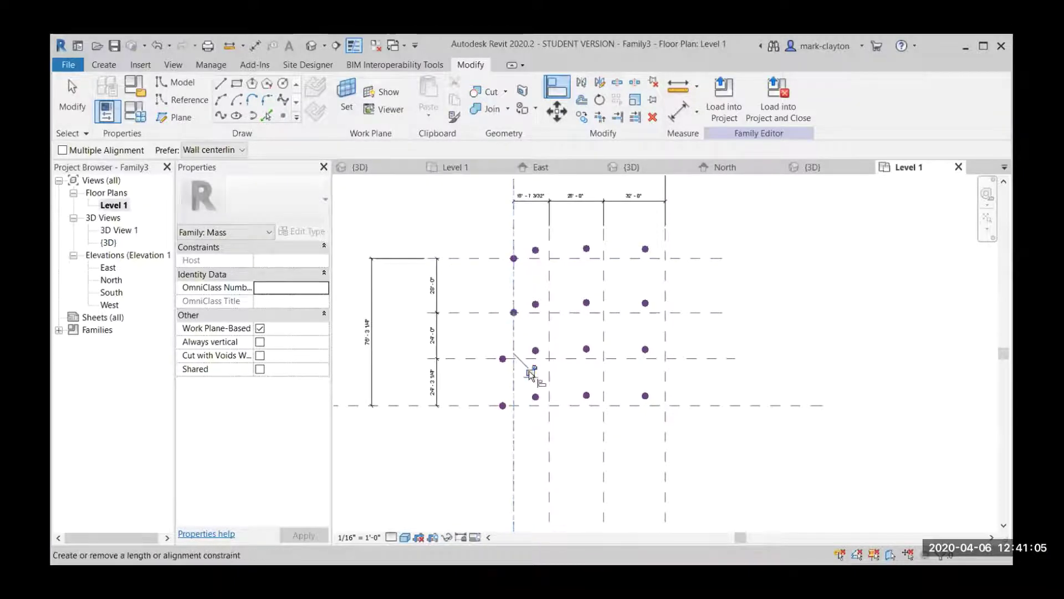
click(490, 359)
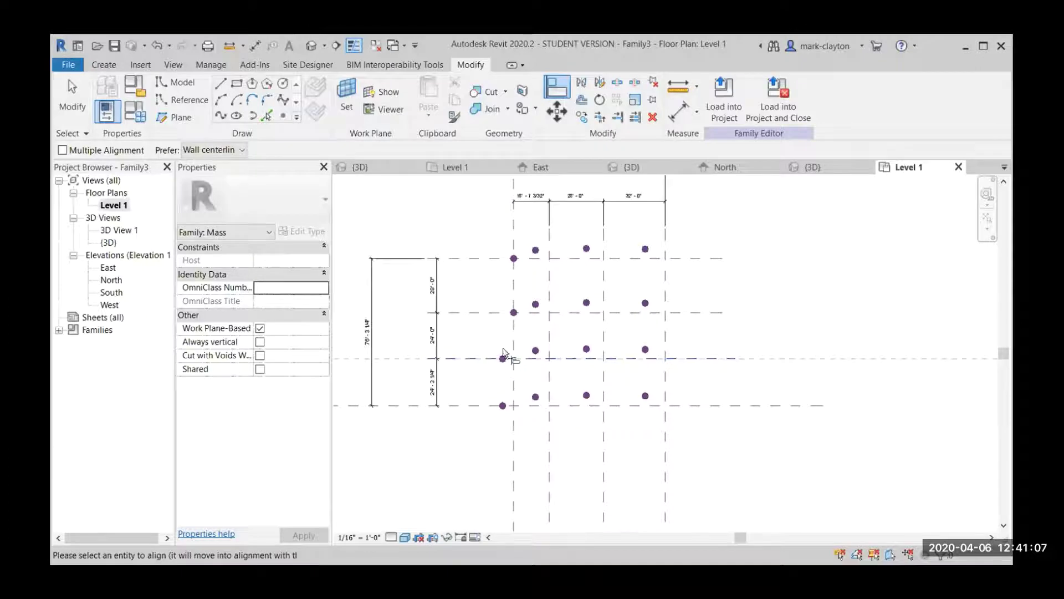
key(Escape)
click(513, 334)
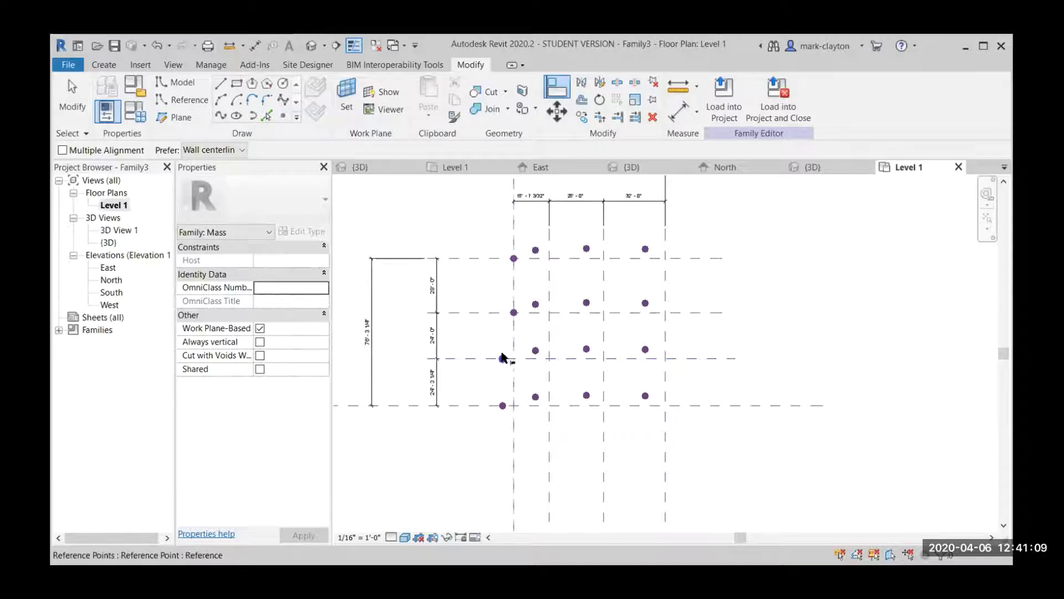
click(503, 358)
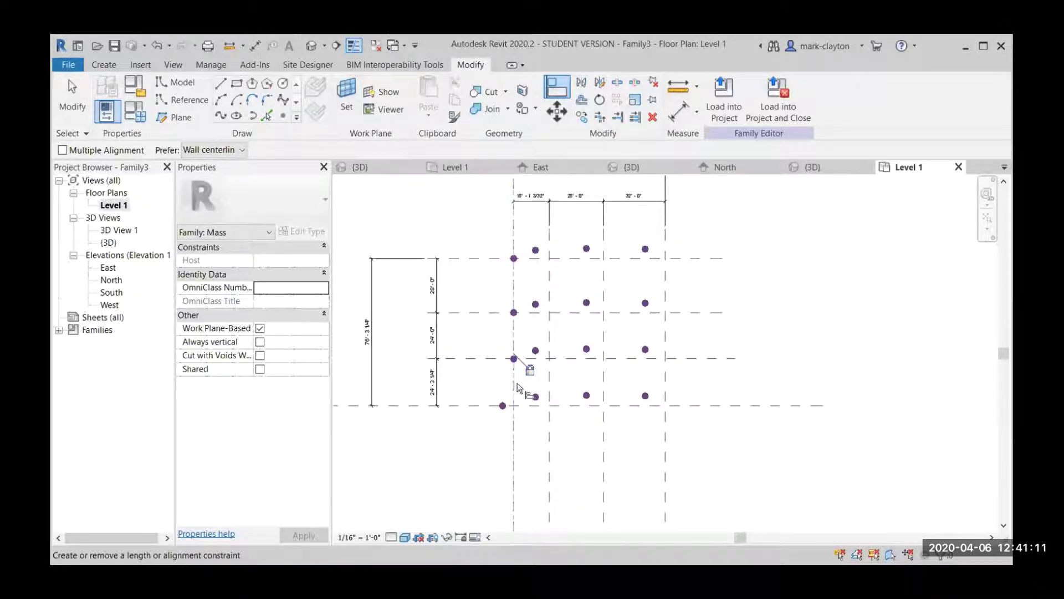
click(514, 386)
click(504, 406)
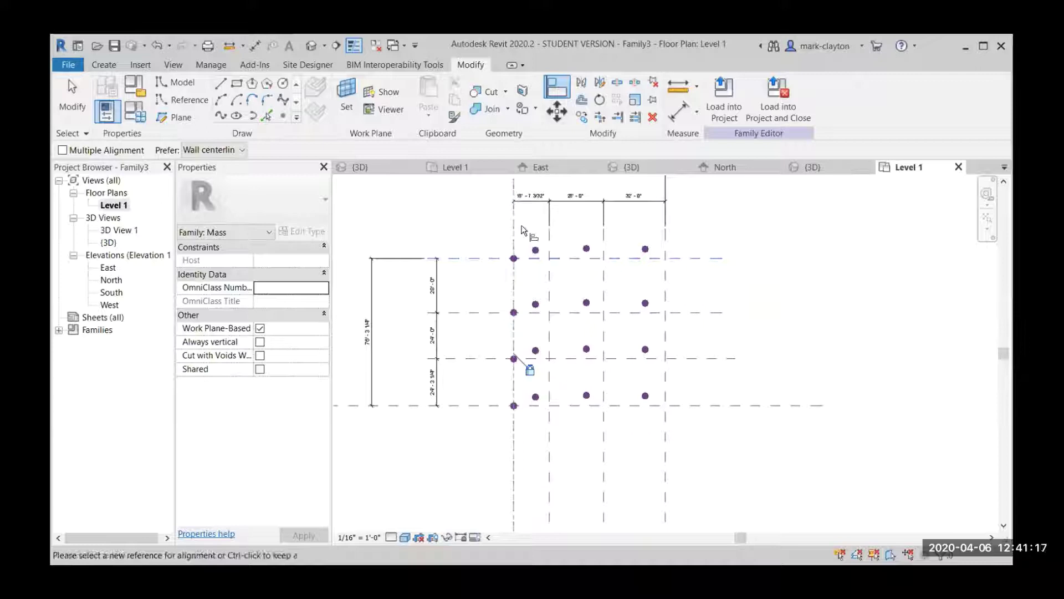
- Align and lock the four second-column reference points to the second vertical reference plane
click(561, 260)
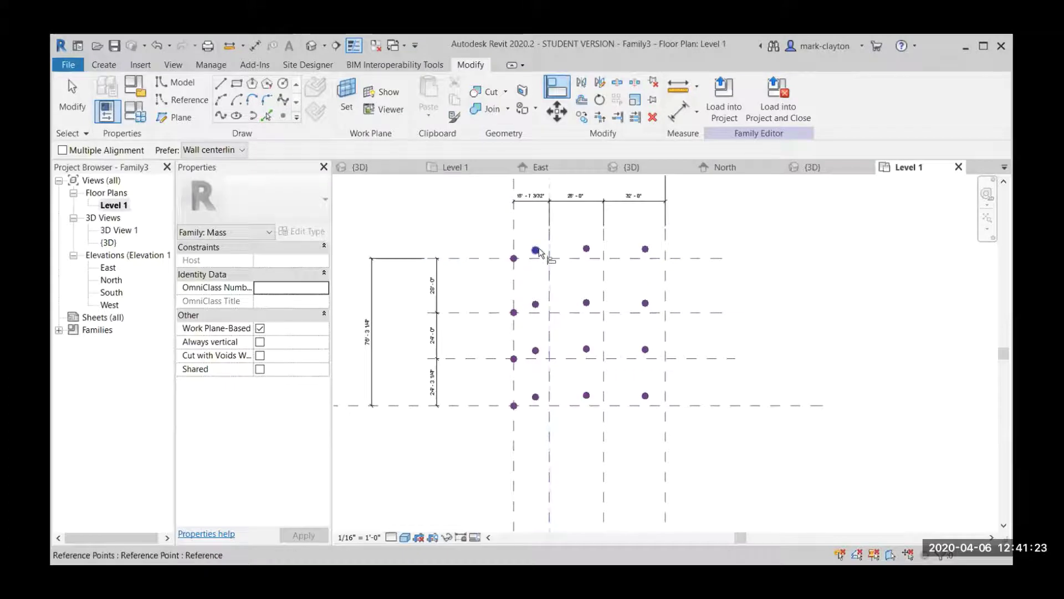
click(535, 250)
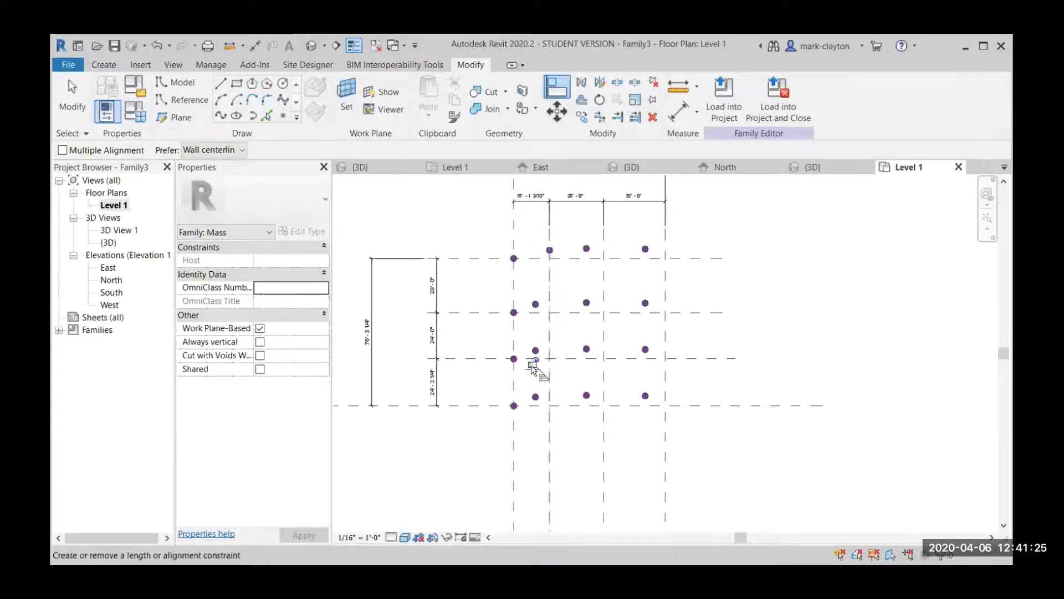
click(551, 291)
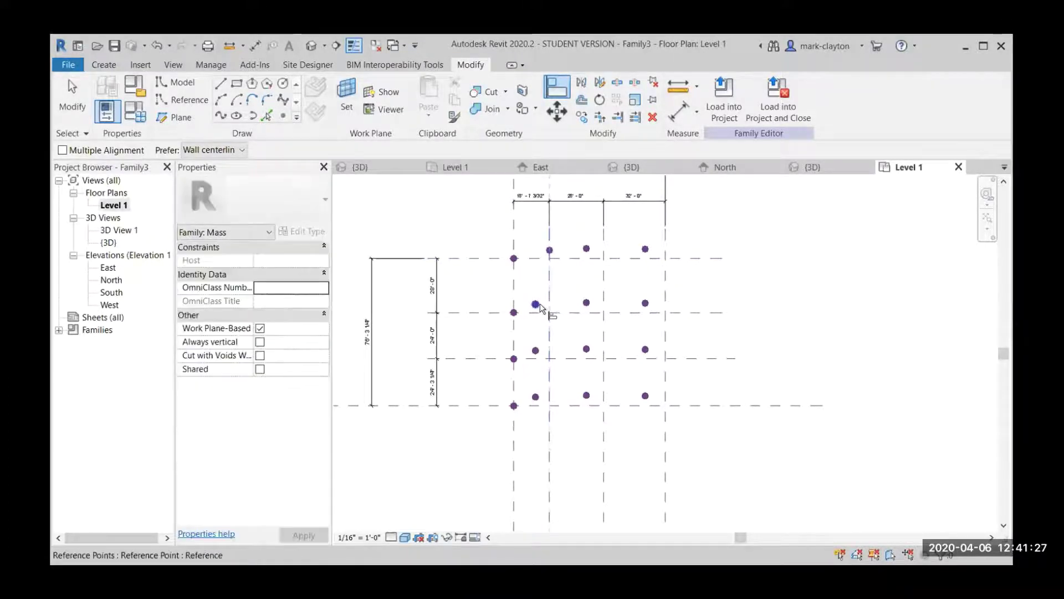
click(535, 304)
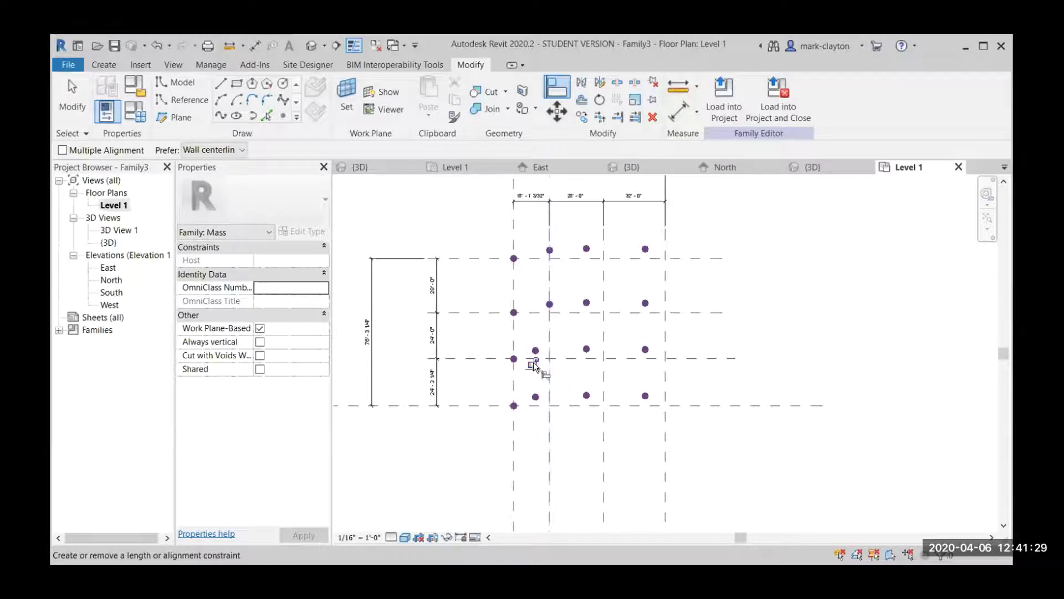
click(548, 340)
click(536, 350)
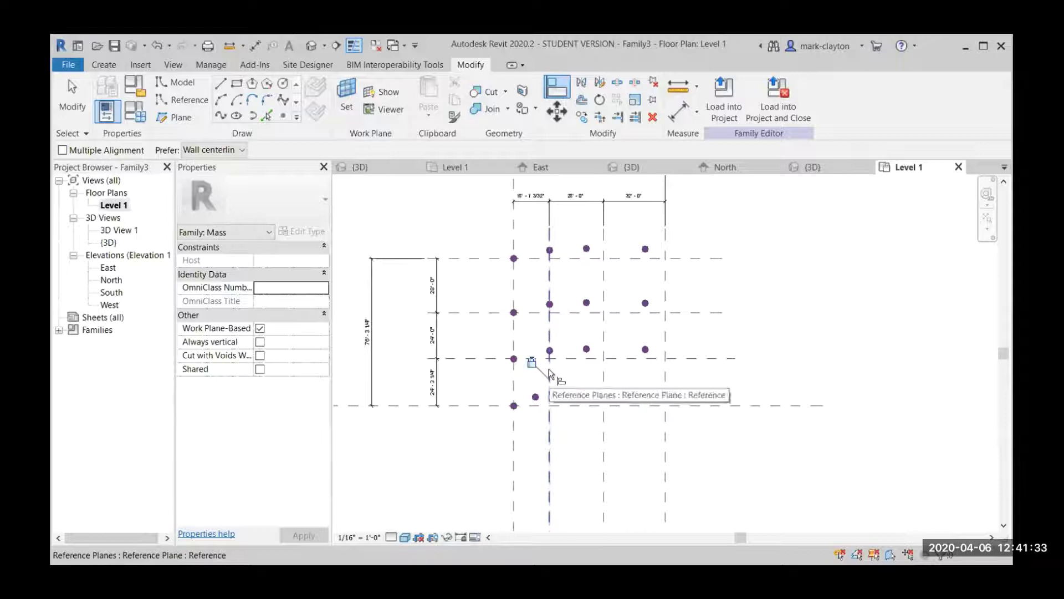
click(549, 374)
click(535, 397)
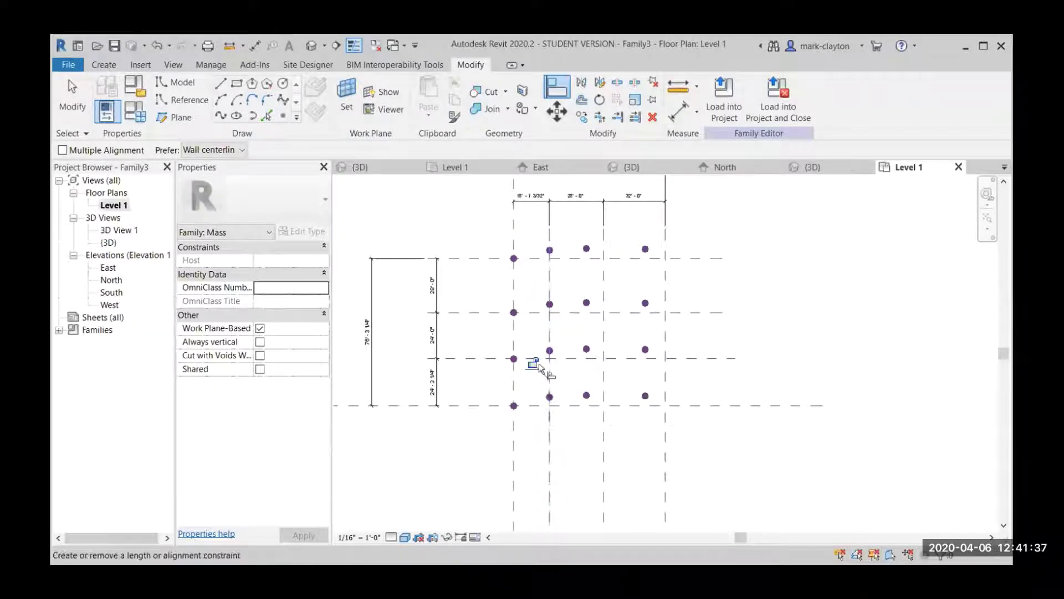
- Align and lock each second-column reference point to its nearest horizontal reference plane, and end the Align command
click(563, 258)
click(550, 250)
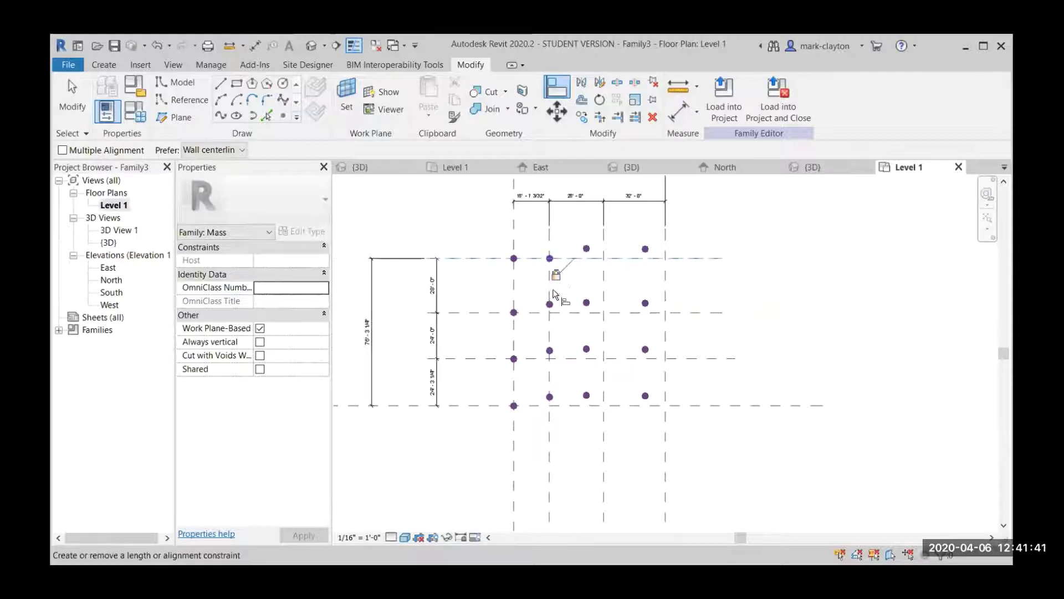
click(560, 313)
click(551, 304)
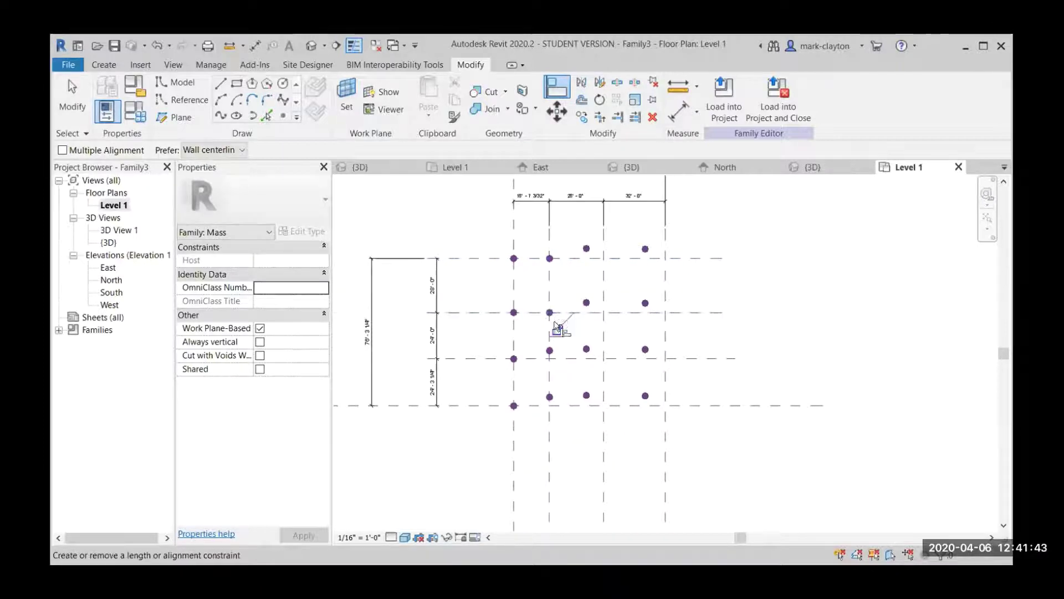
click(563, 358)
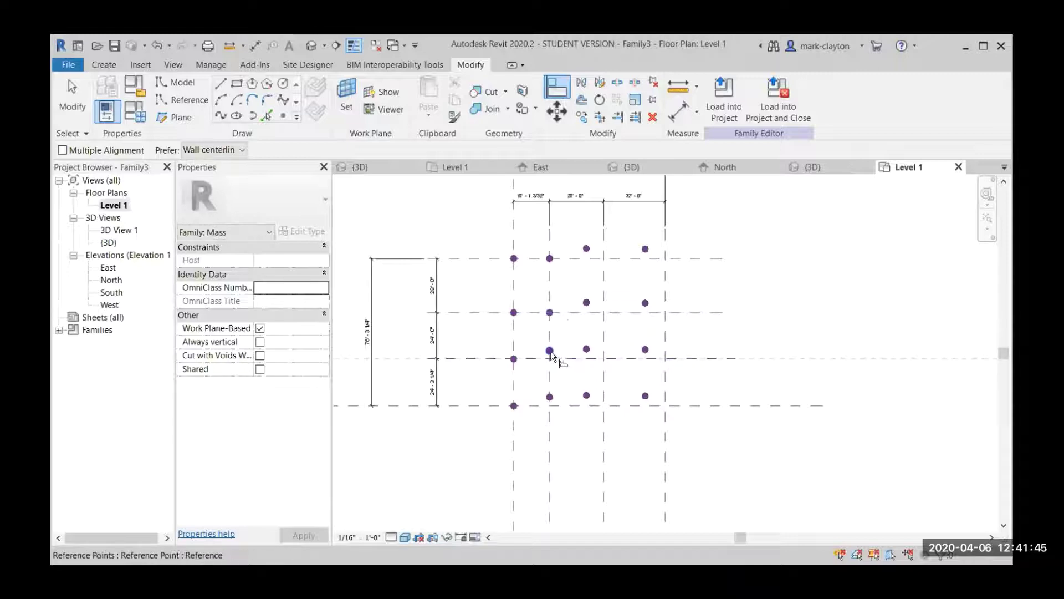
click(550, 351)
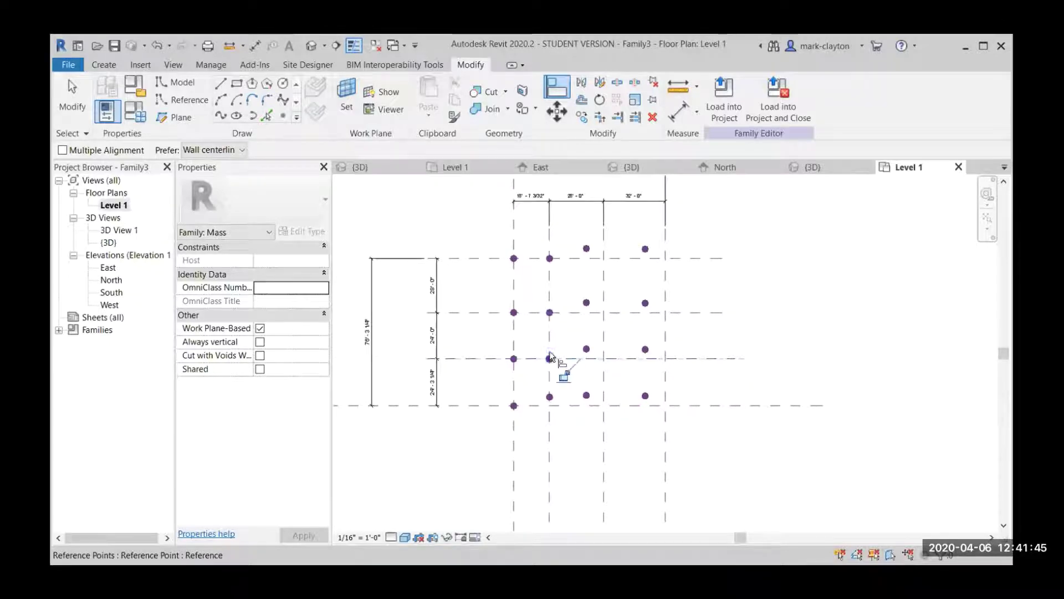
click(563, 404)
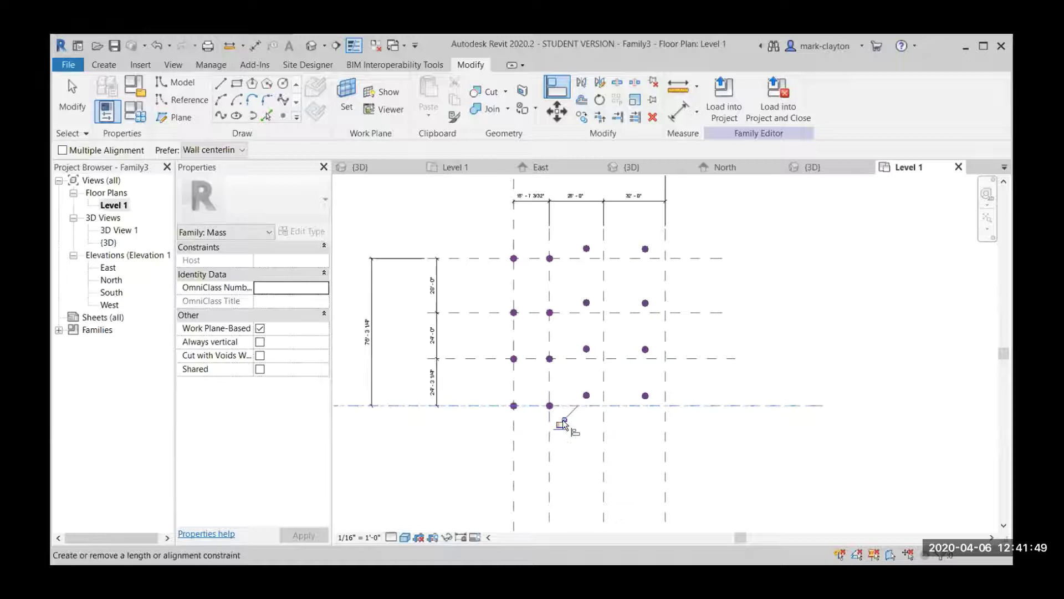
click(561, 421)
click(83, 84)
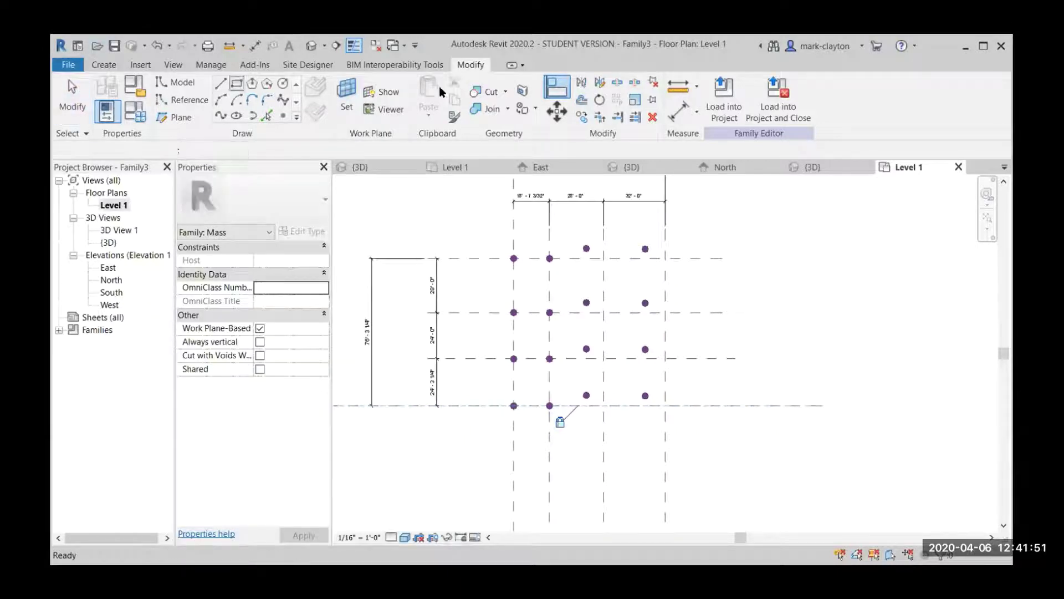
- Apply the equality constraint to the chained horizontal dimension so the four vertical reference planes are evenly spaced
click(666, 249)
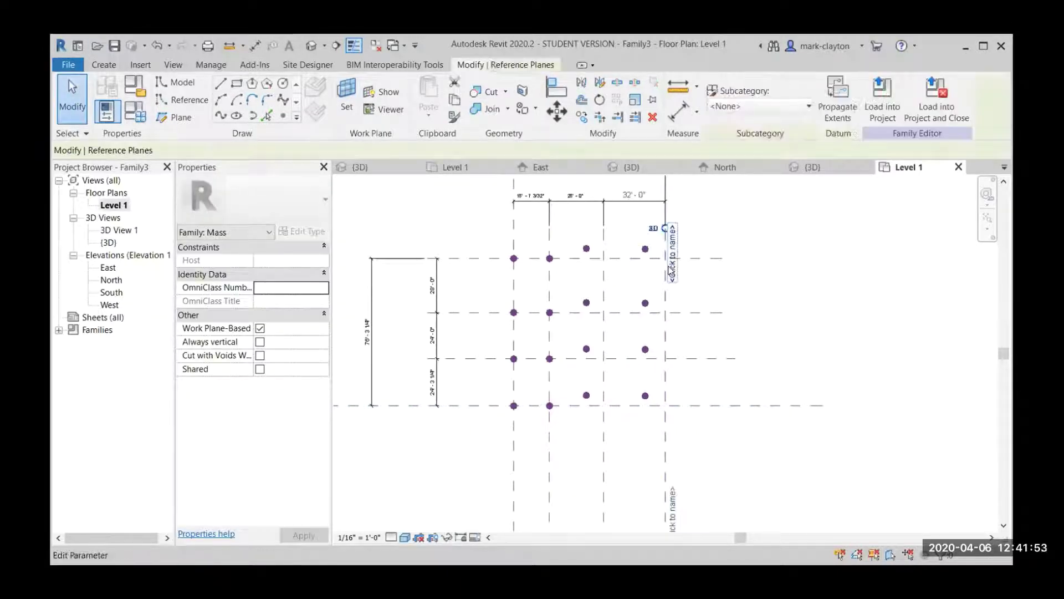
scroll(723, 255, down, 2)
middle_drag(708, 285, 693, 289)
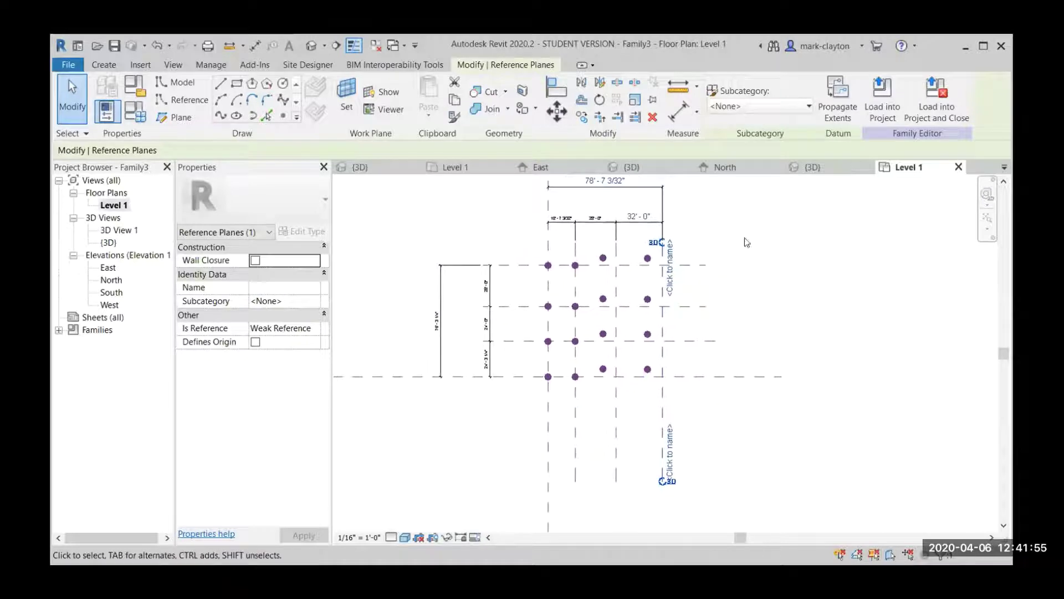
click(747, 241)
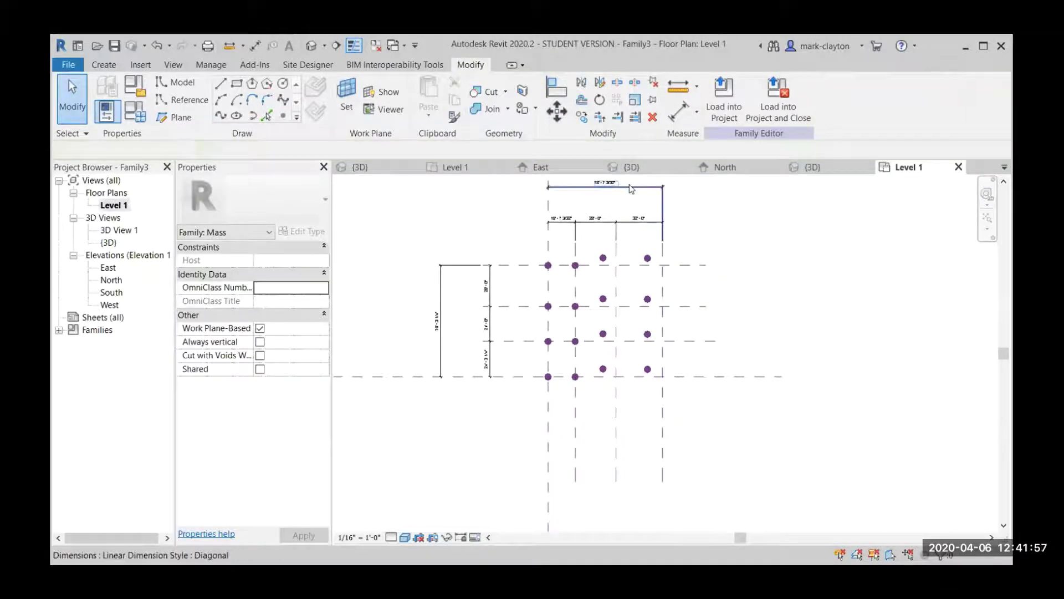
click(625, 226)
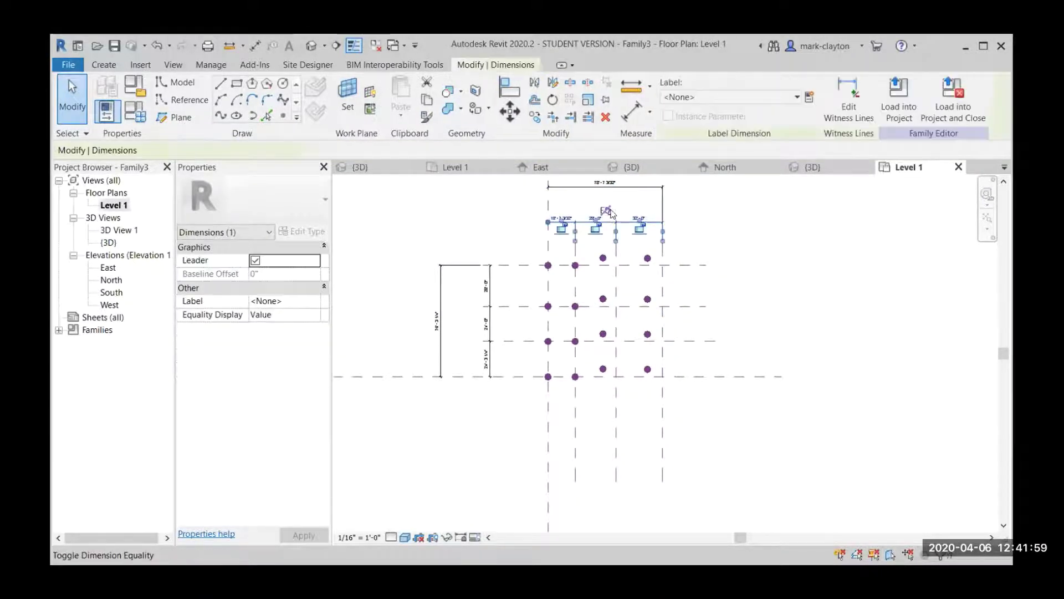
click(670, 198)
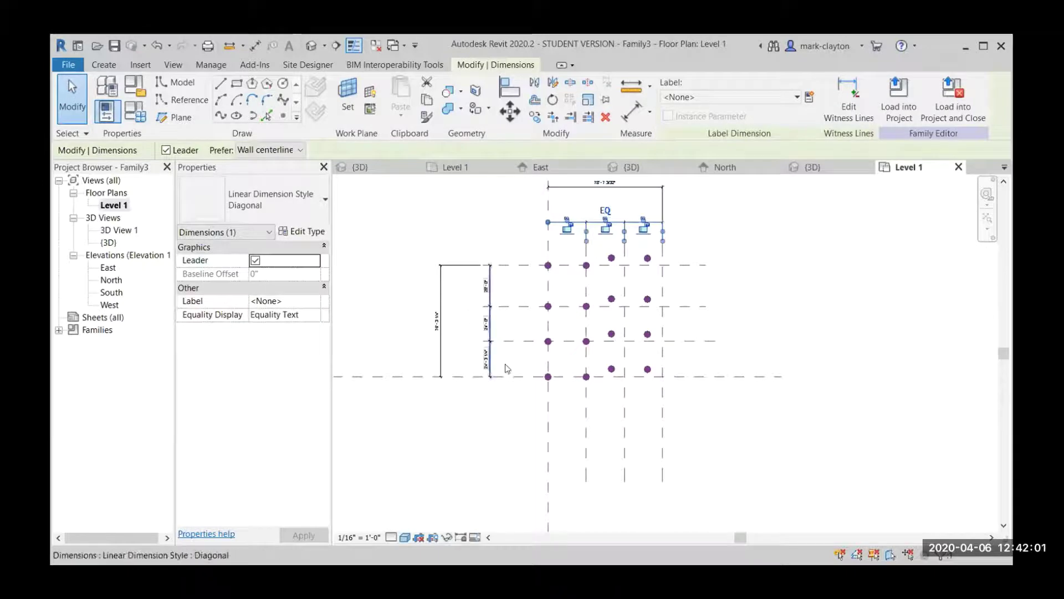
- Apply the equality constraint to the chained vertical dimension so the four horizontal reference planes are evenly spaced, and deselect it
click(490, 304)
click(480, 322)
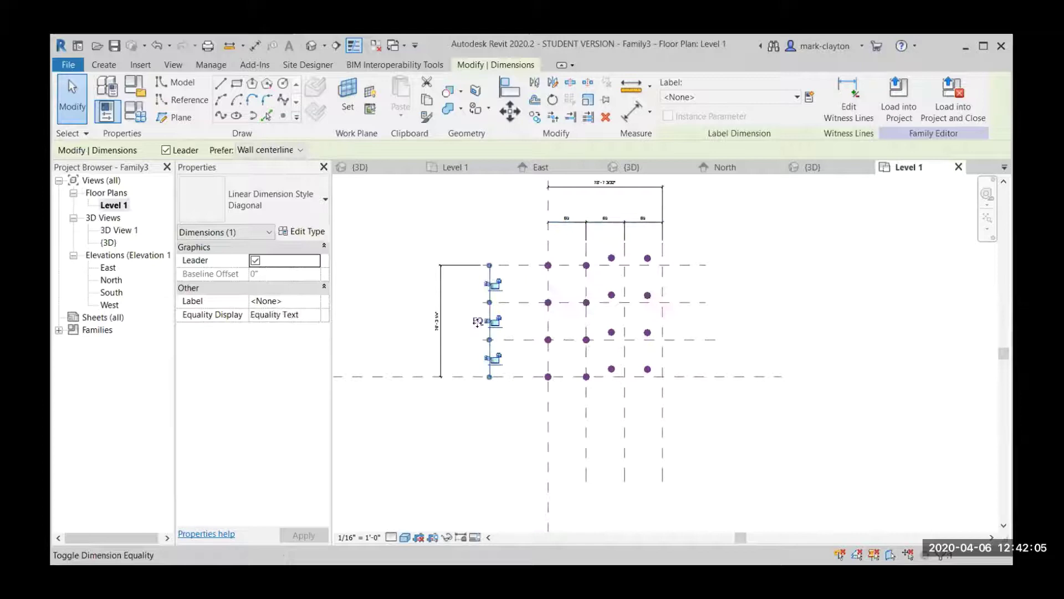
click(755, 301)
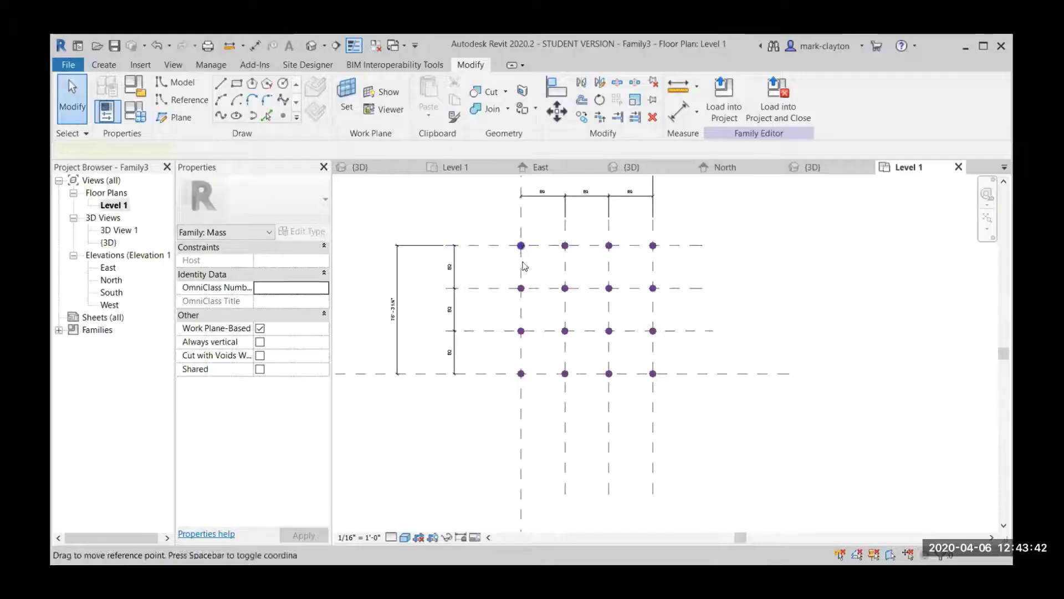
click(523, 263)
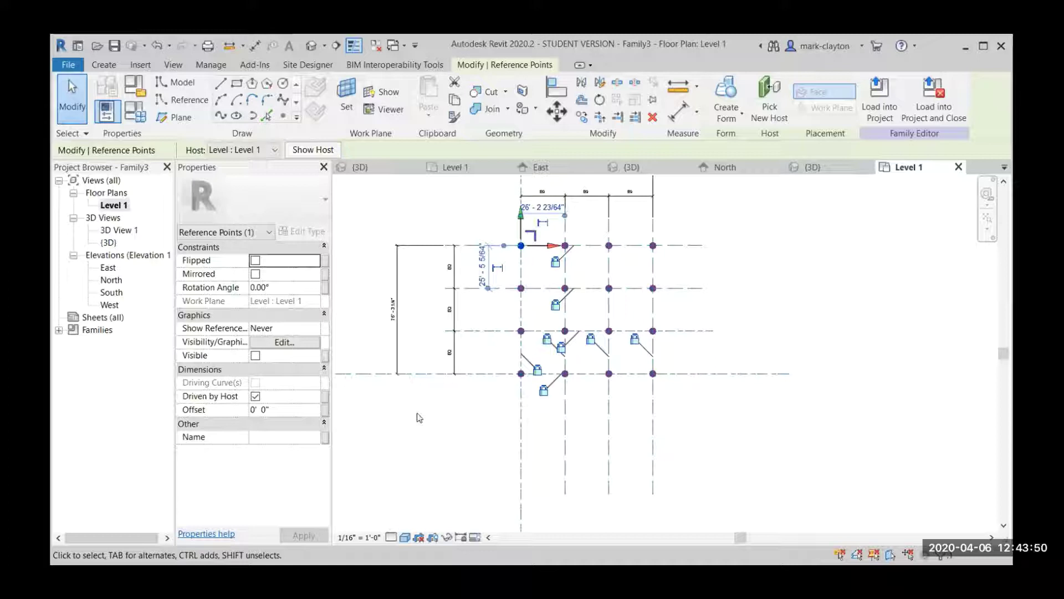
click(437, 422)
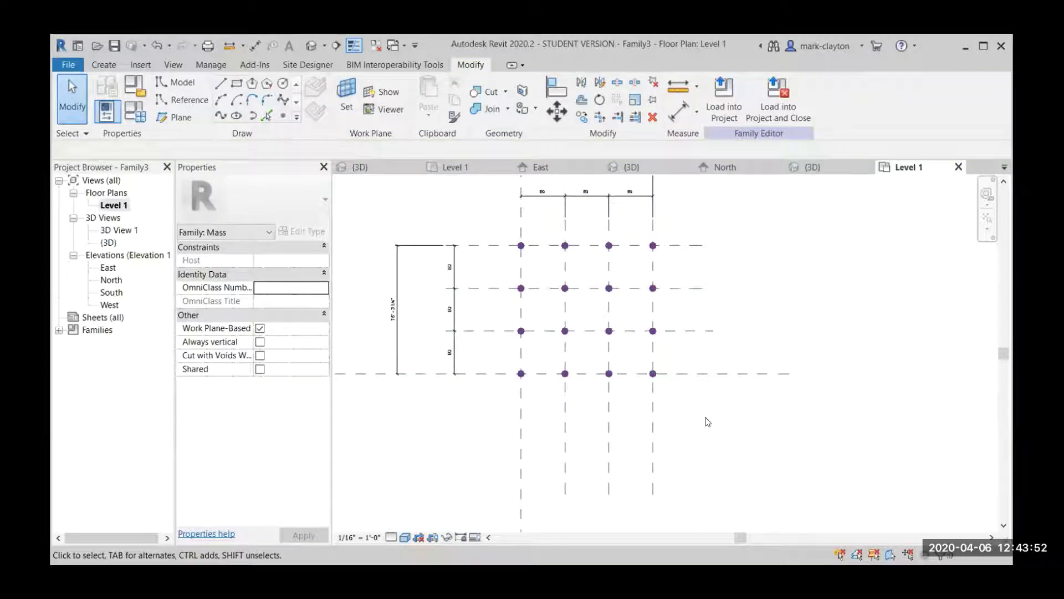
scroll(707, 421, down, 1)
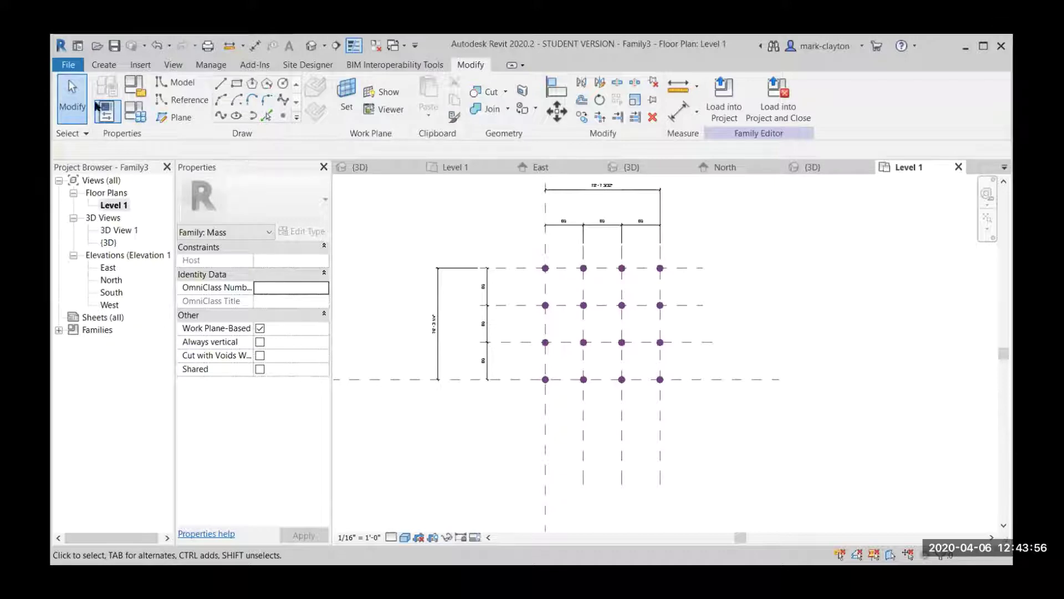
- Open Family Types and create an instance length parameter named OffsetA1, grouped under Dimensions
key(f)
key(t)
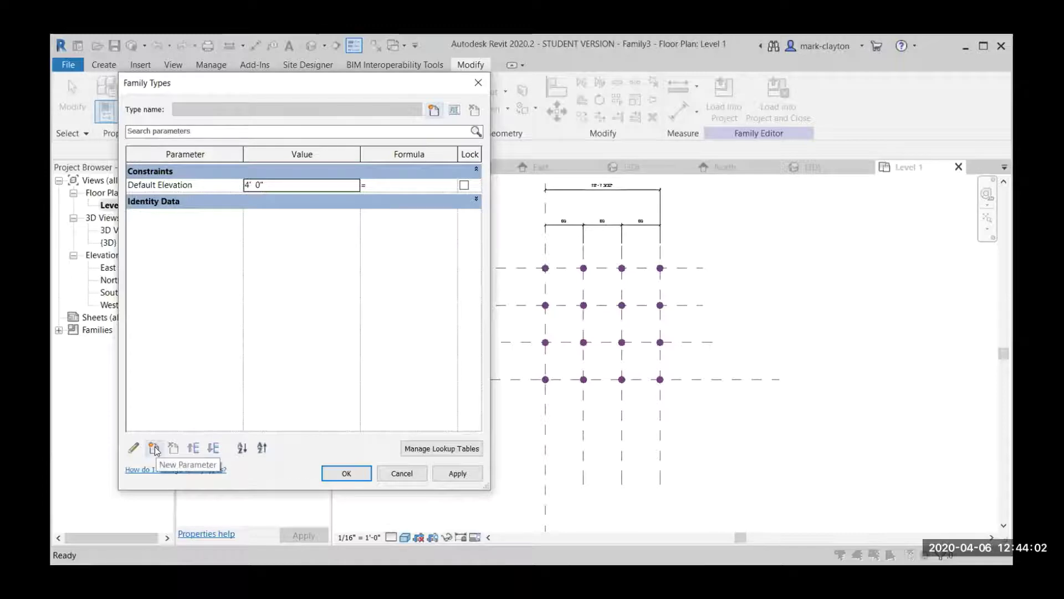
click(154, 449)
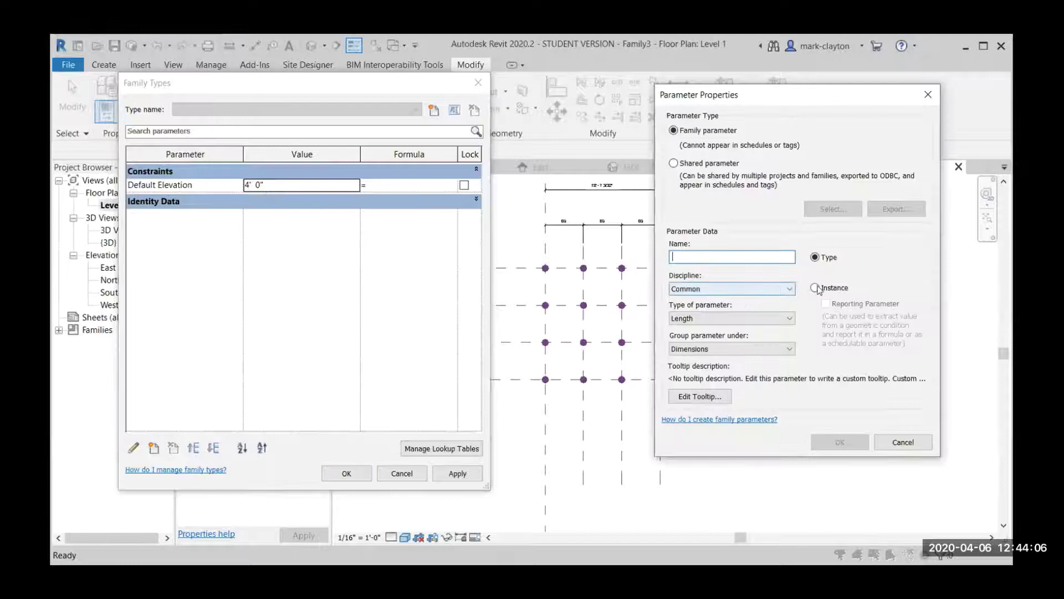
click(815, 287)
click(704, 259)
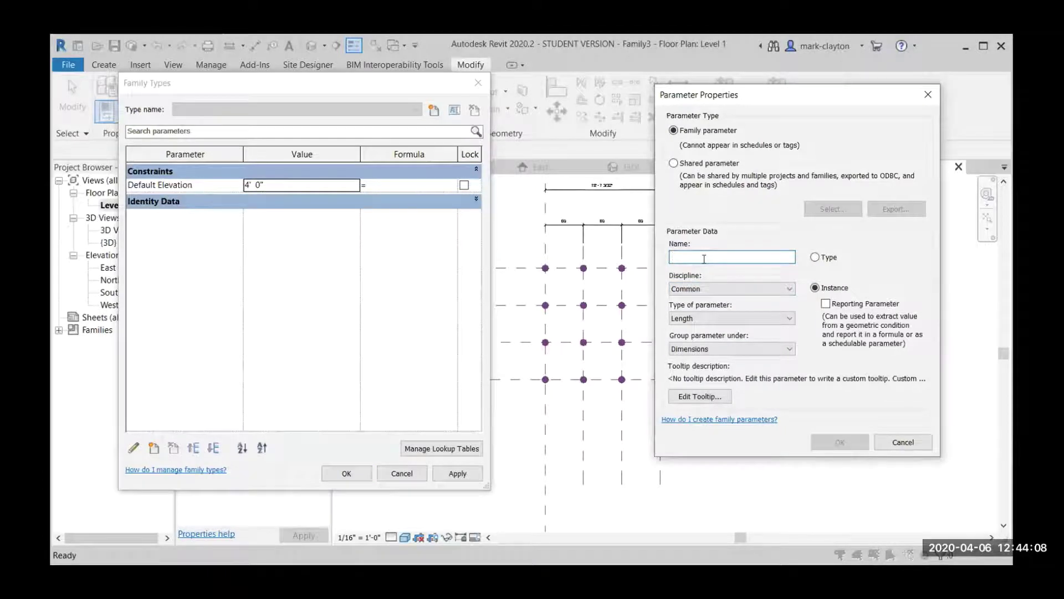
text(Offset)
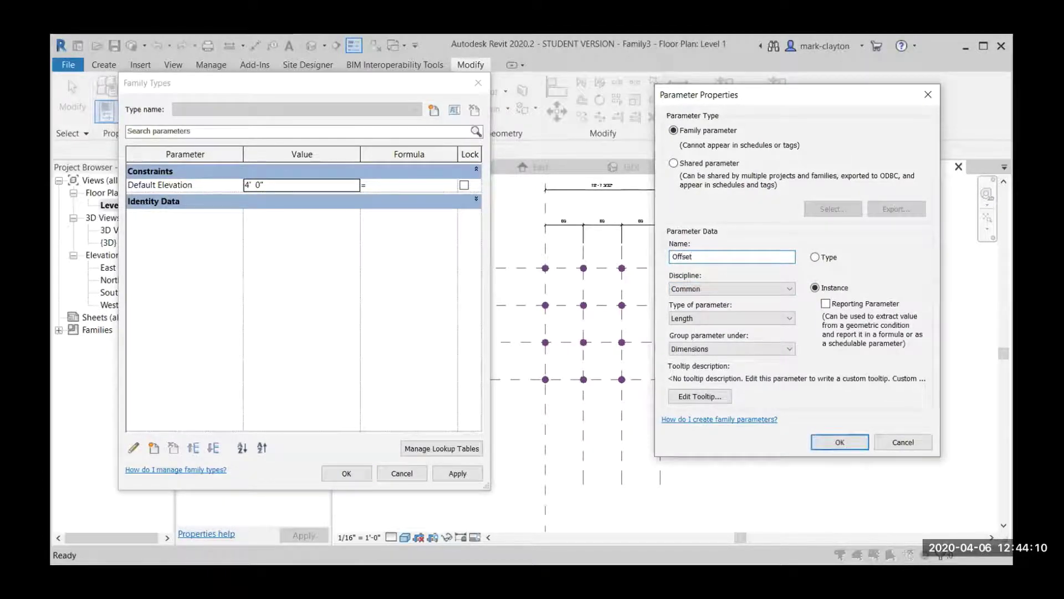
text(A1)
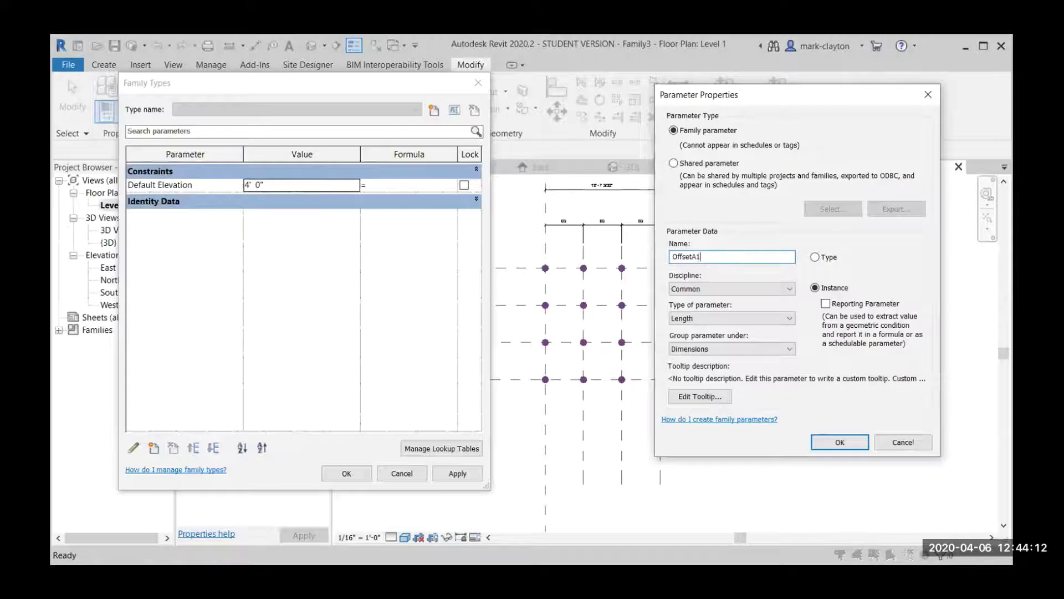
click(841, 442)
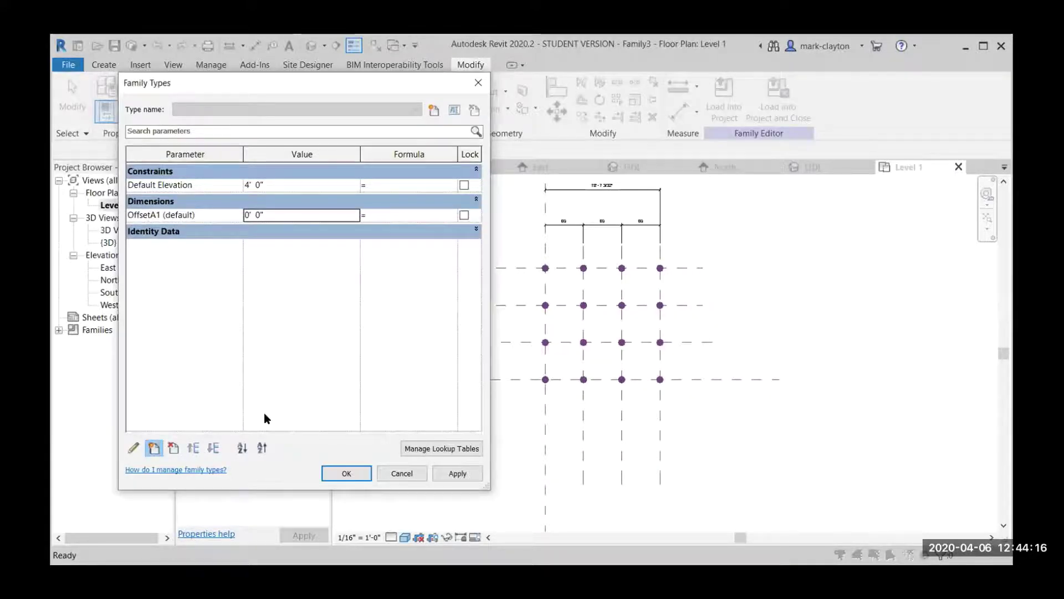
- Add a second instance length parameter named OffsetA2 to the family
click(153, 448)
text(Offse)
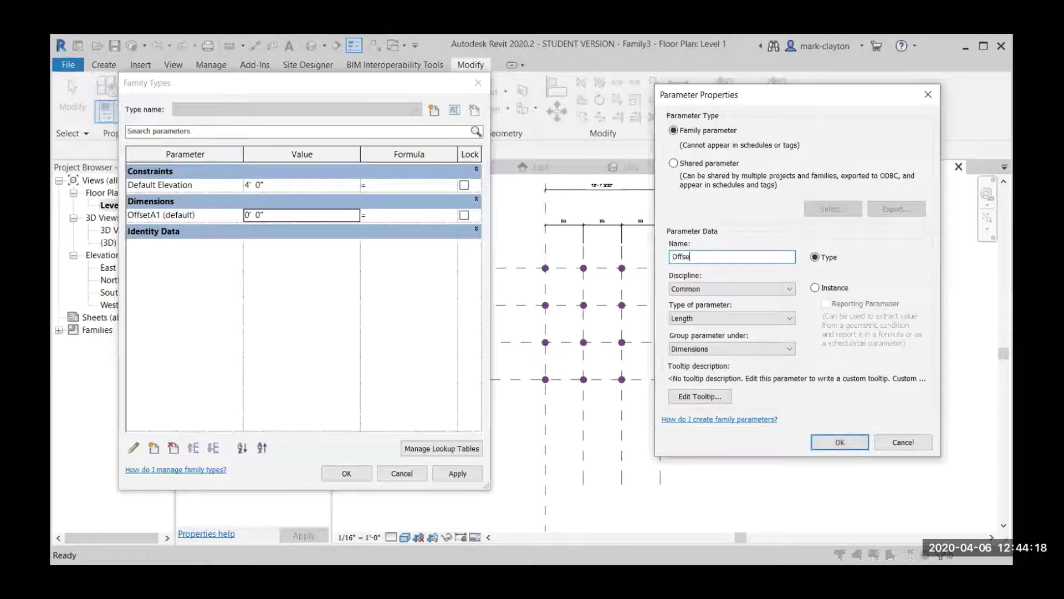
text(tA2)
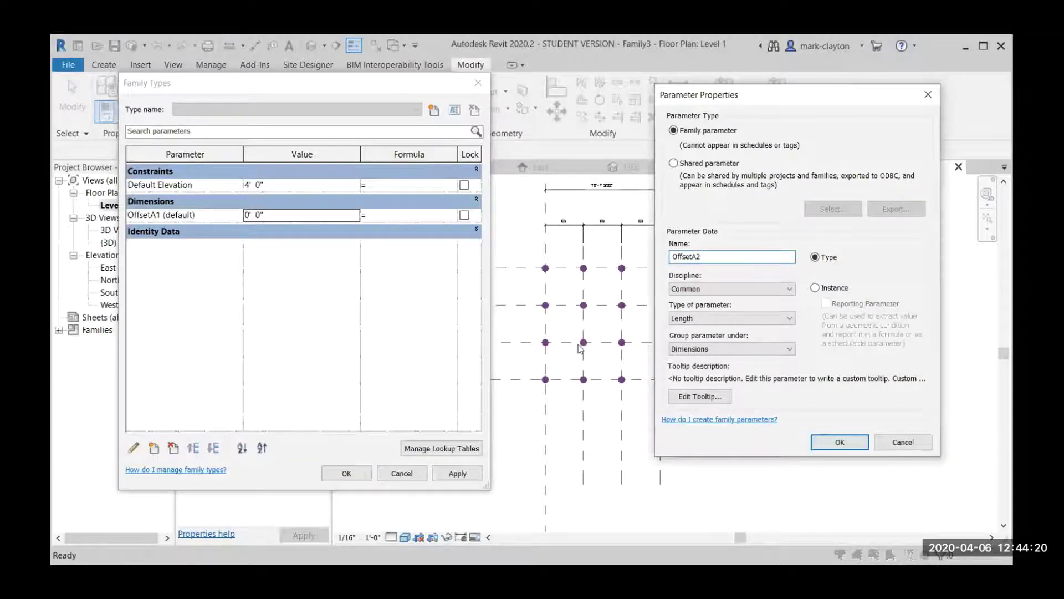
click(815, 287)
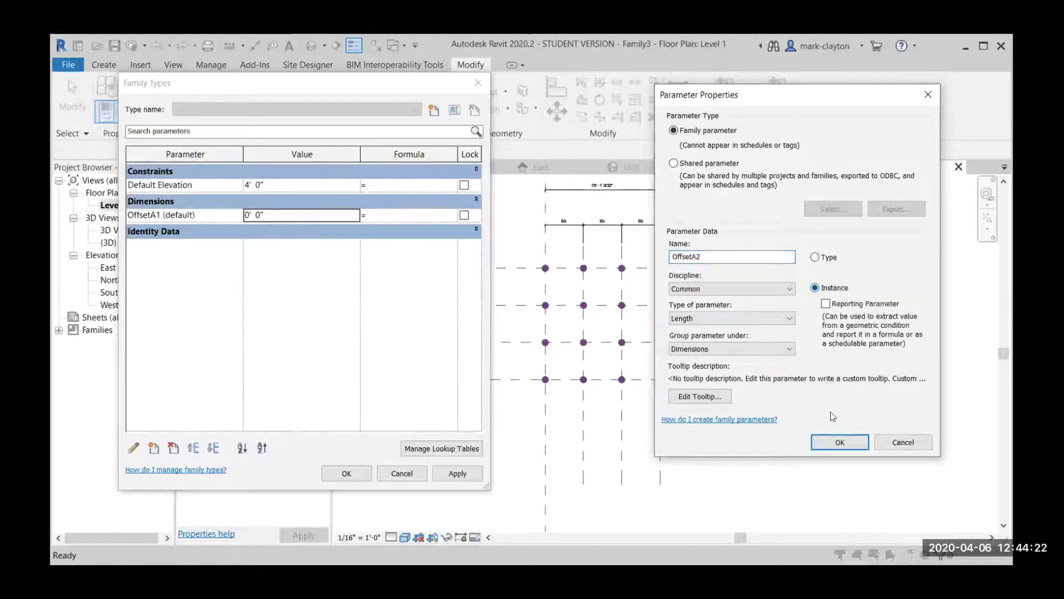
click(837, 442)
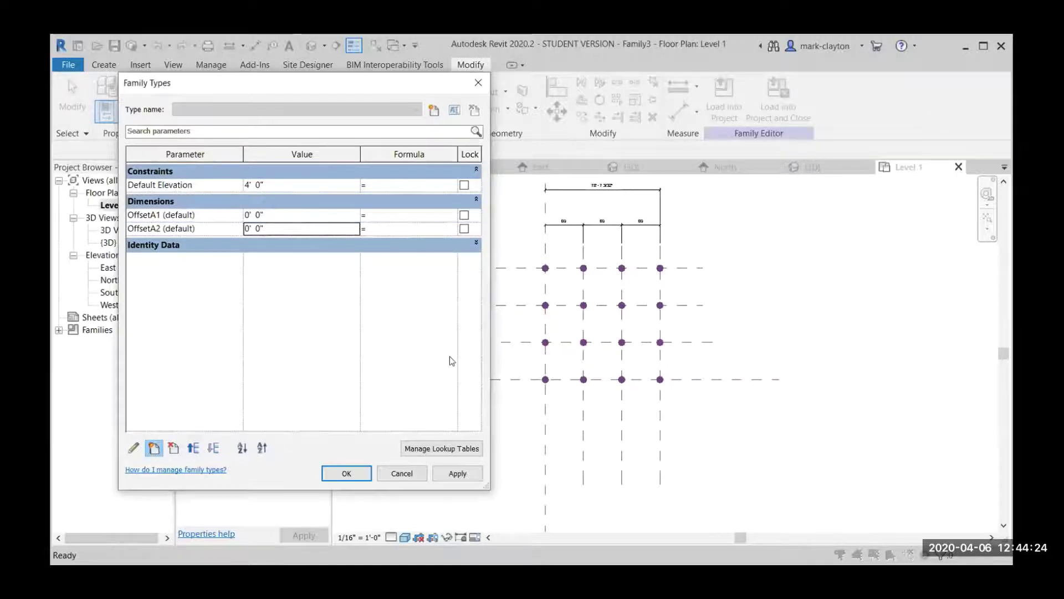
- Add another instance length parameter named OffsetA3 to the family
click(154, 448)
text(Offse)
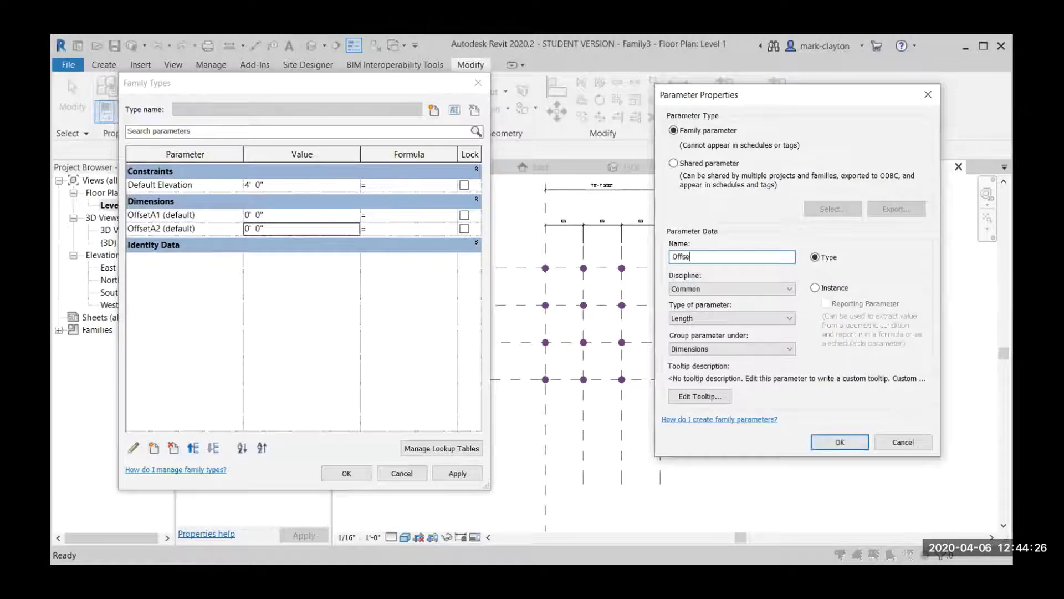
text(tA3)
click(815, 288)
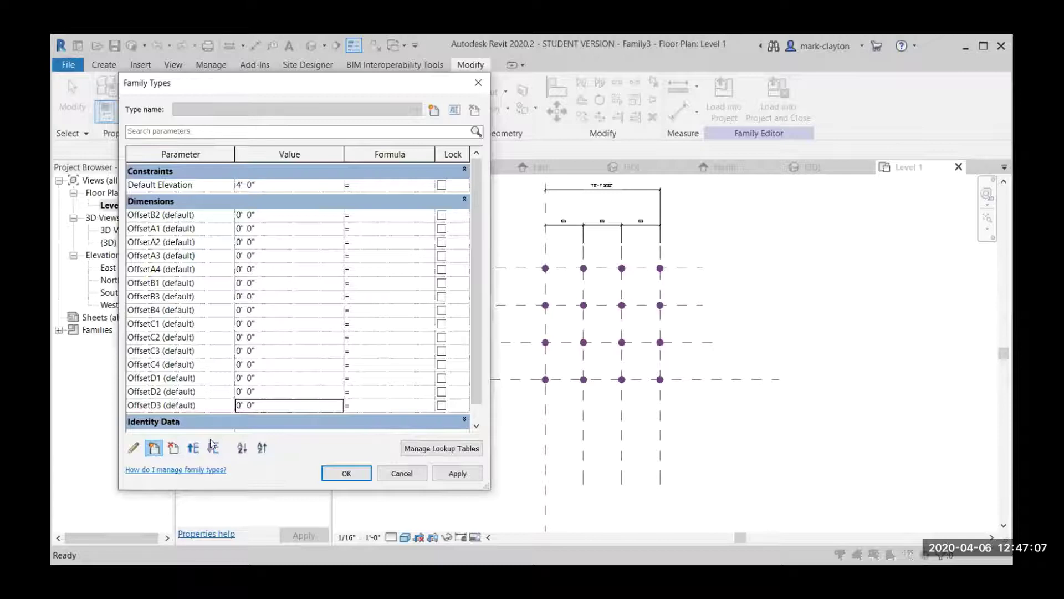
- Add the last instance length parameter, OffsetD4, and accept the family types
click(154, 447)
text(OffsetD4)
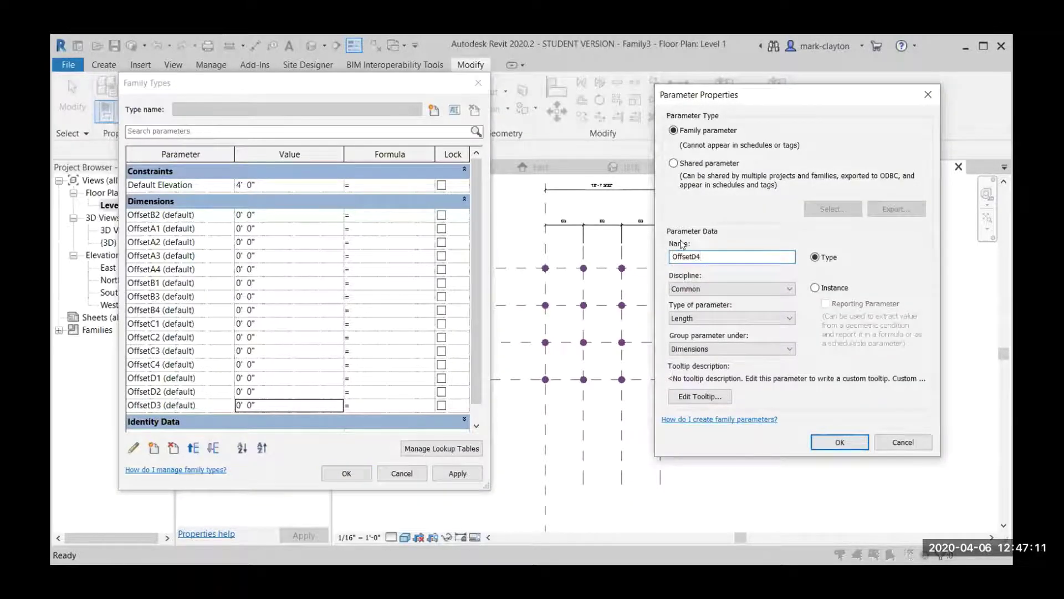
click(815, 288)
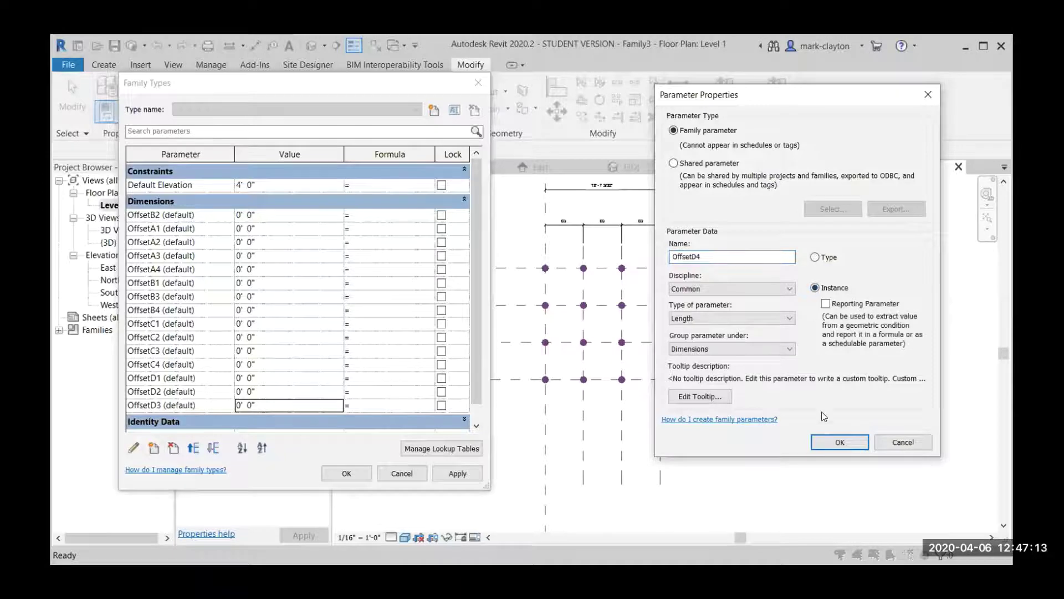
click(841, 443)
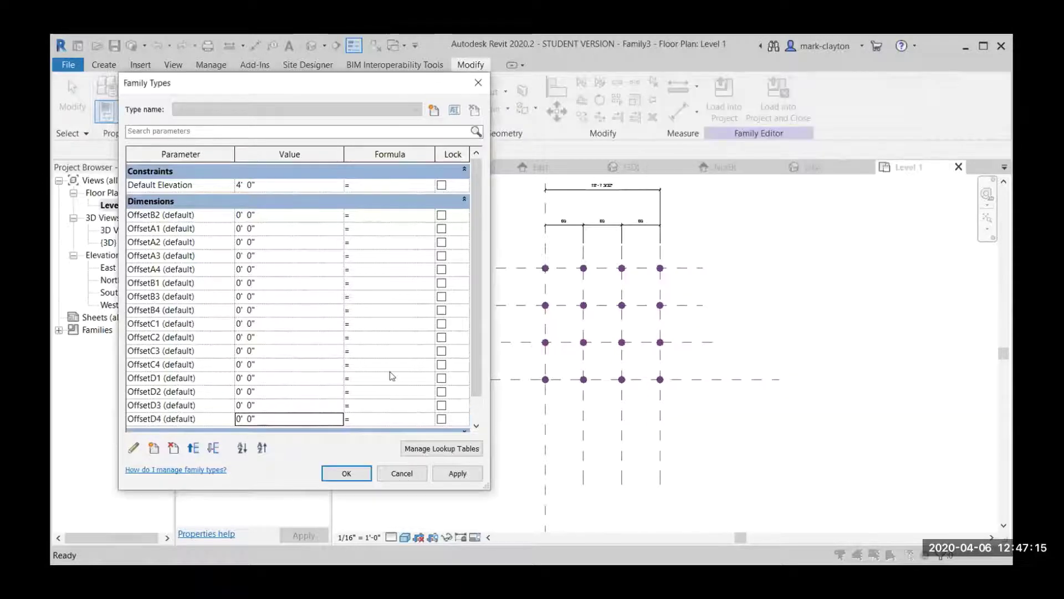
click(347, 474)
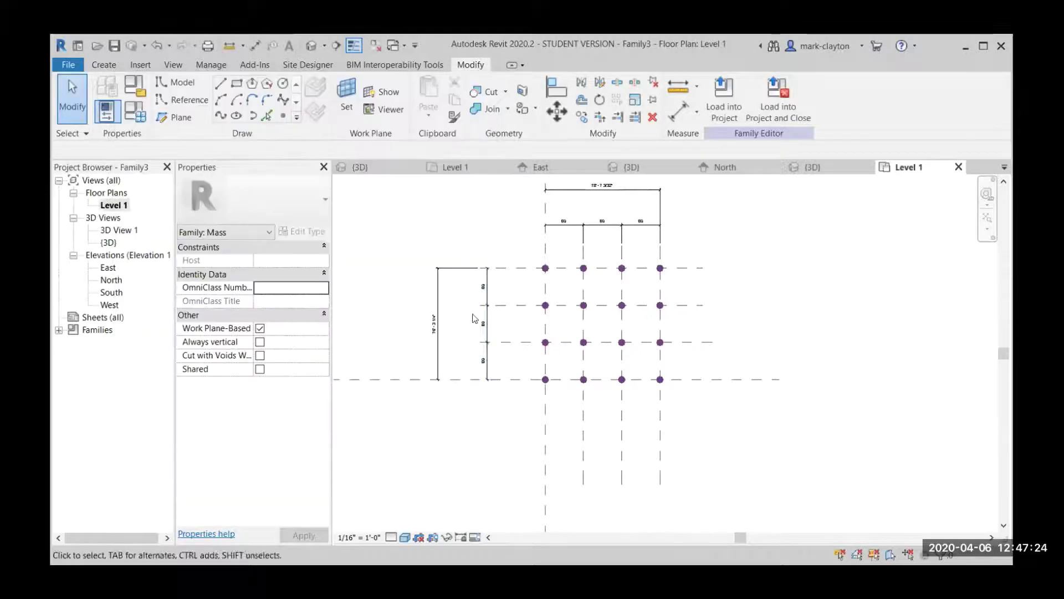
- Associate the Offset of the first-column, top-row reference point with the OffsetA1 parameter
click(546, 269)
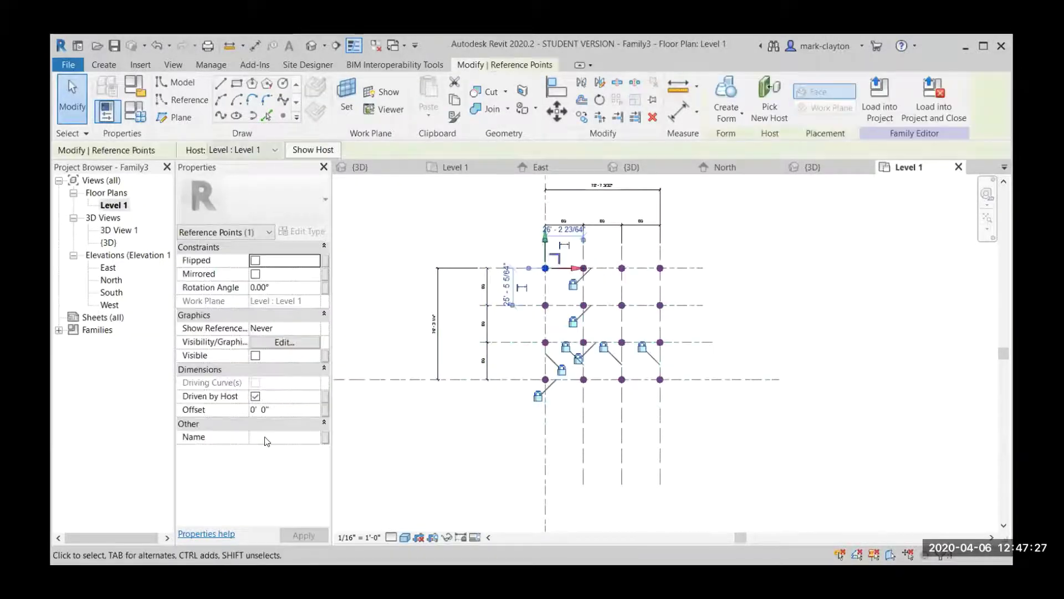
click(325, 410)
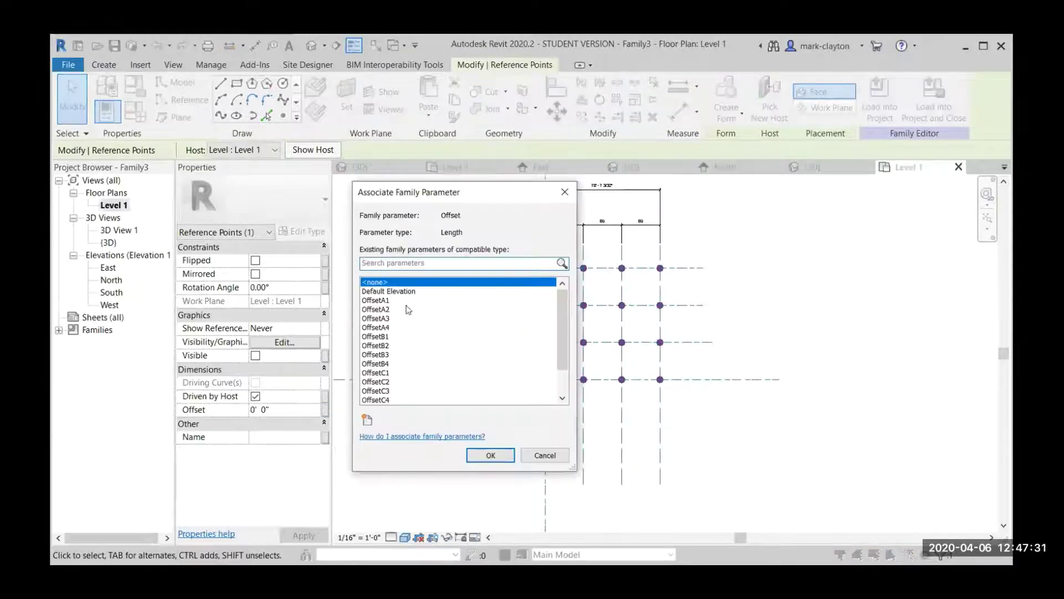
click(397, 301)
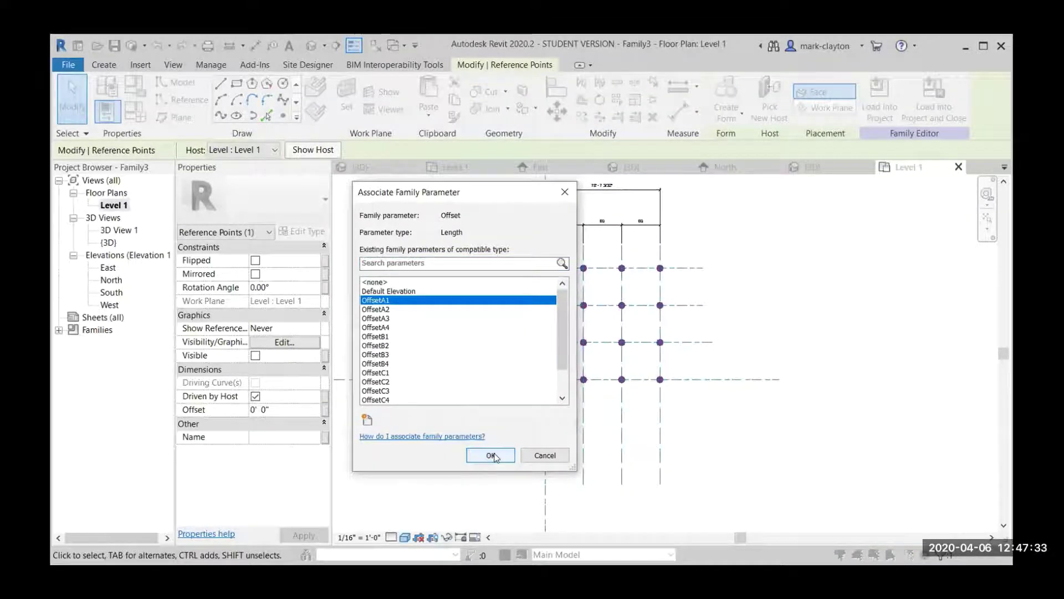
key(Return)
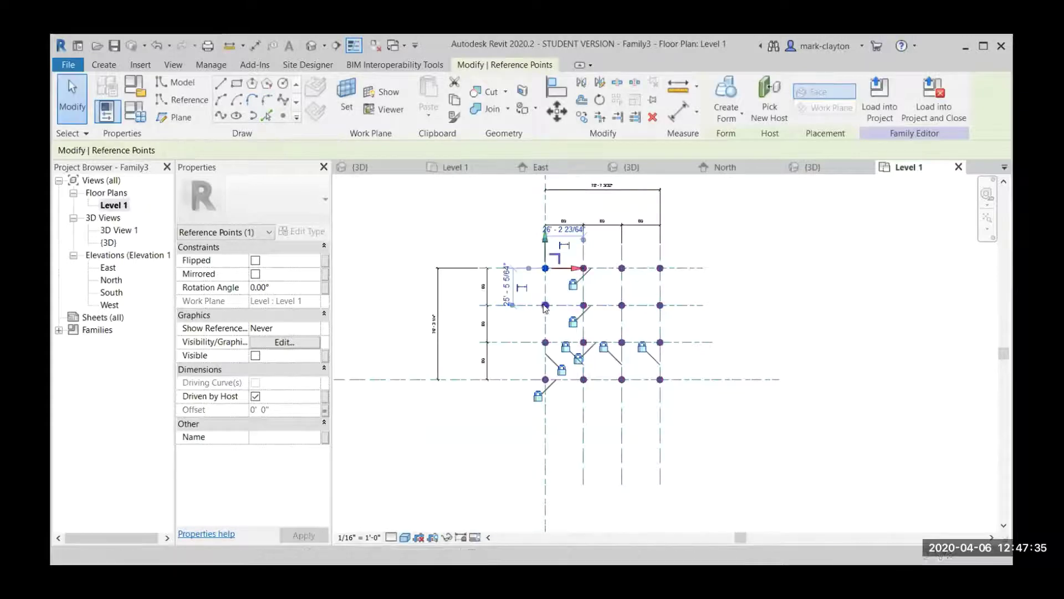
- Associate the Offset of the first-column, second-row reference point with the OffsetA2 parameter
click(326, 410)
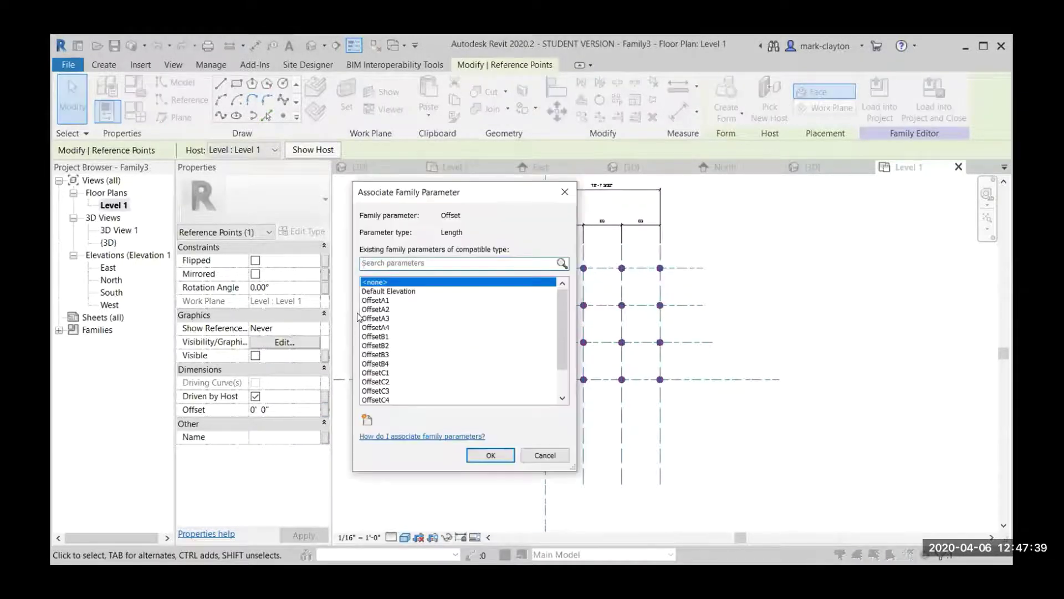
click(385, 310)
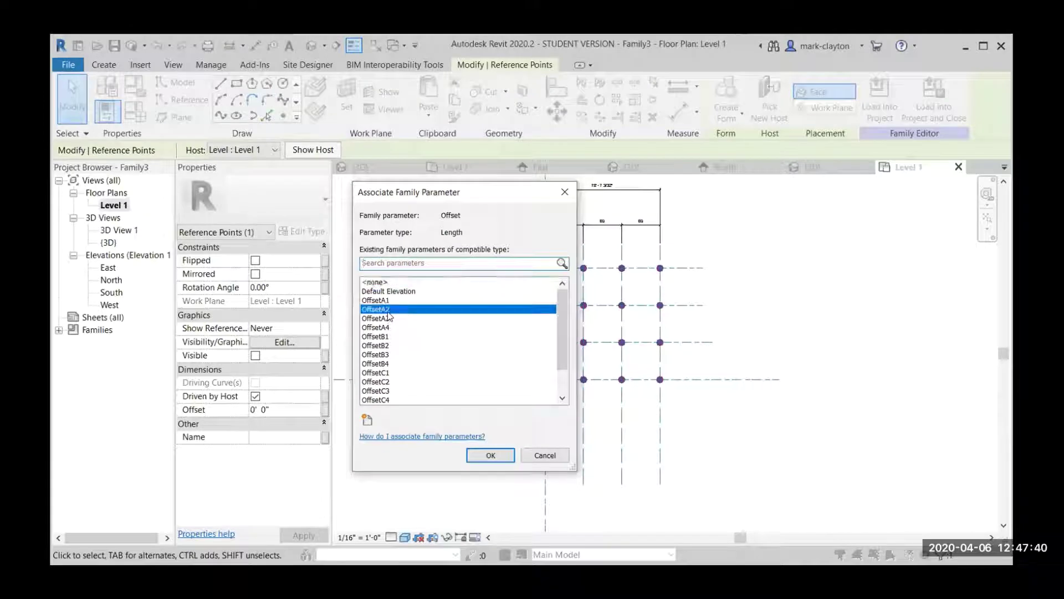
click(491, 456)
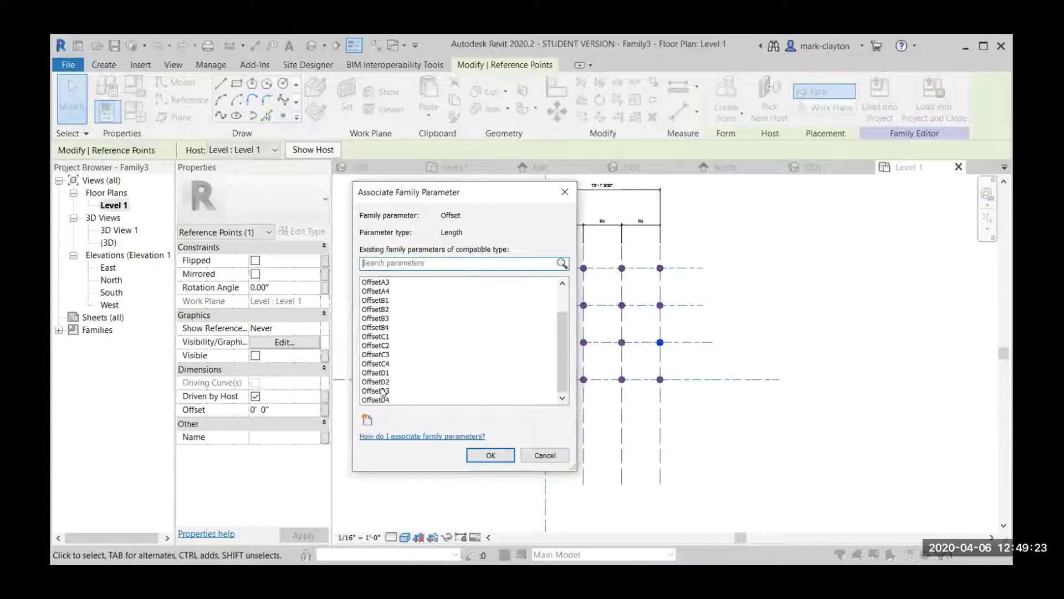
- Associate the Offset of the fourth-column, third-row reference point with the OffsetD3 parameter
click(383, 392)
click(494, 456)
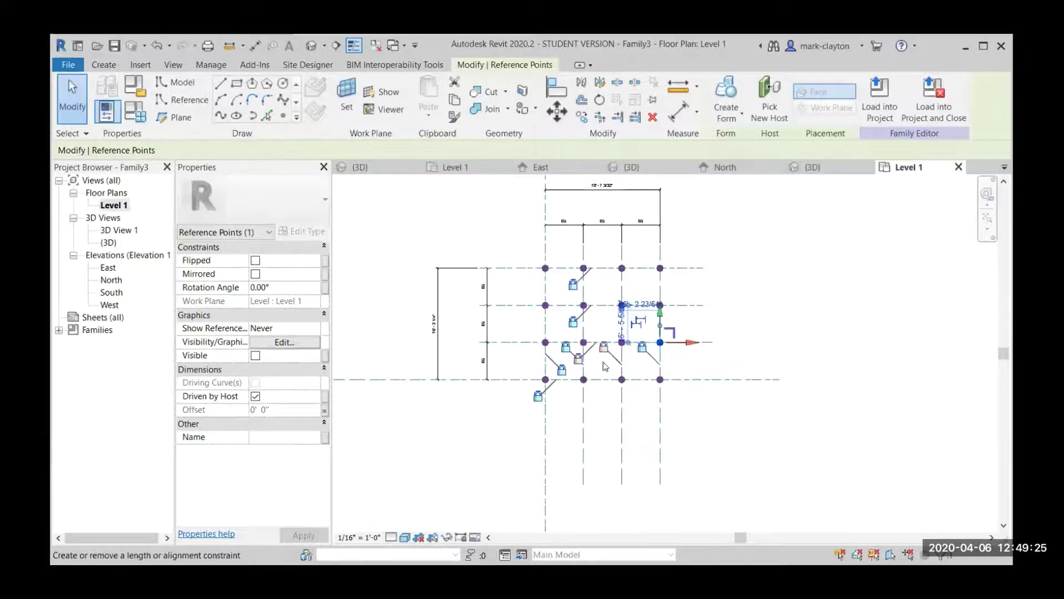
- Associate the Offset of the fourth-column, bottom-row reference point with the OffsetD4 parameter
click(660, 380)
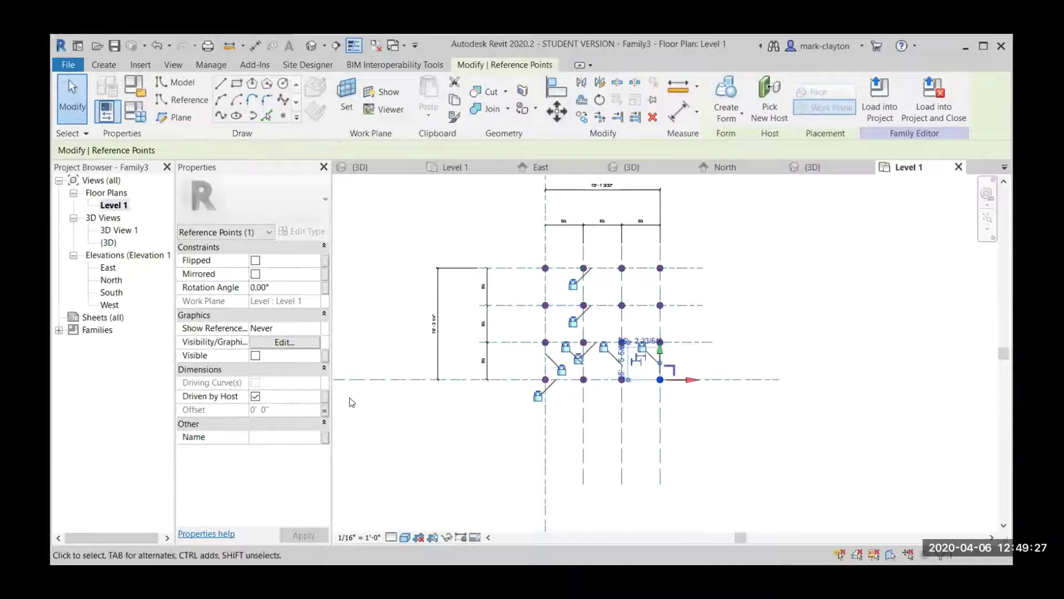
click(324, 409)
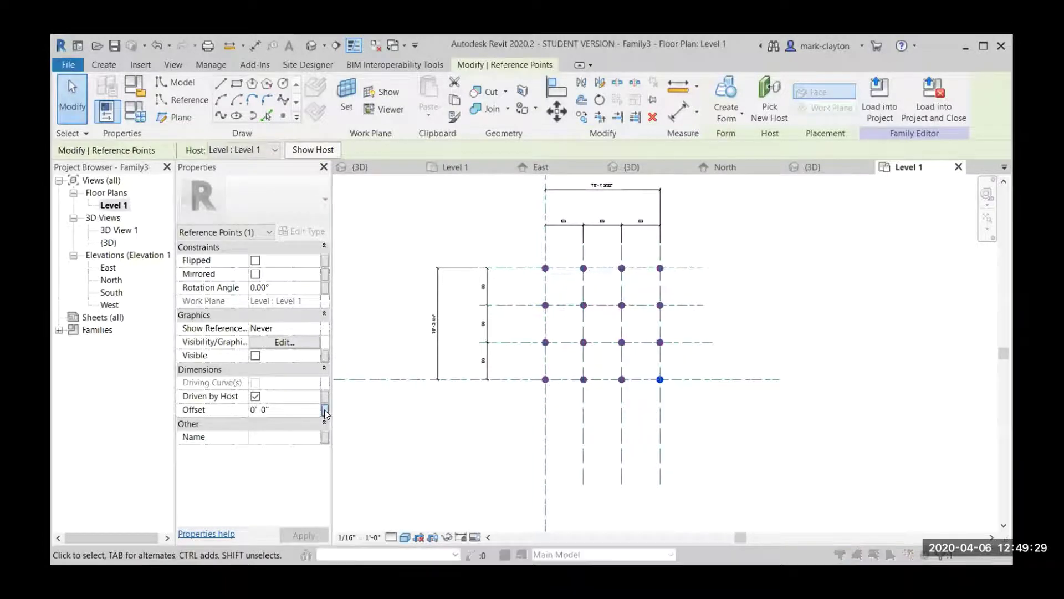
scroll(394, 393, down, 2)
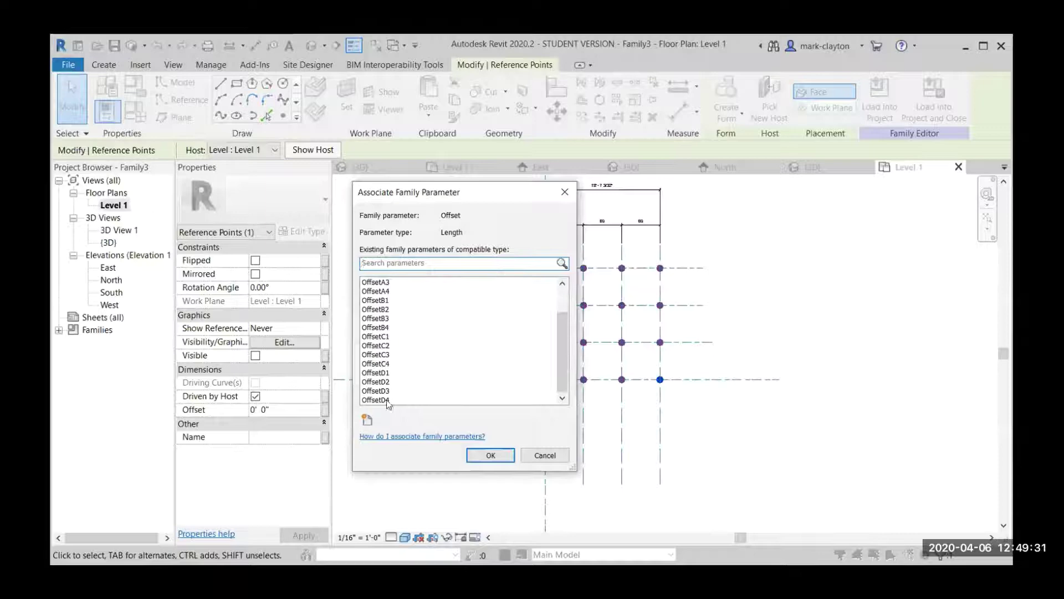
click(387, 400)
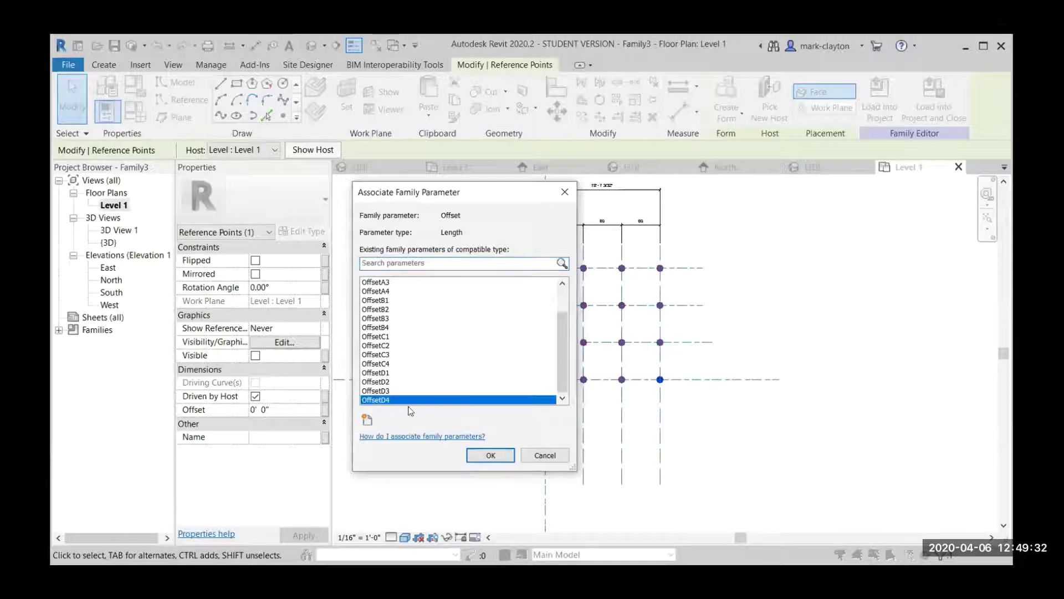
click(484, 455)
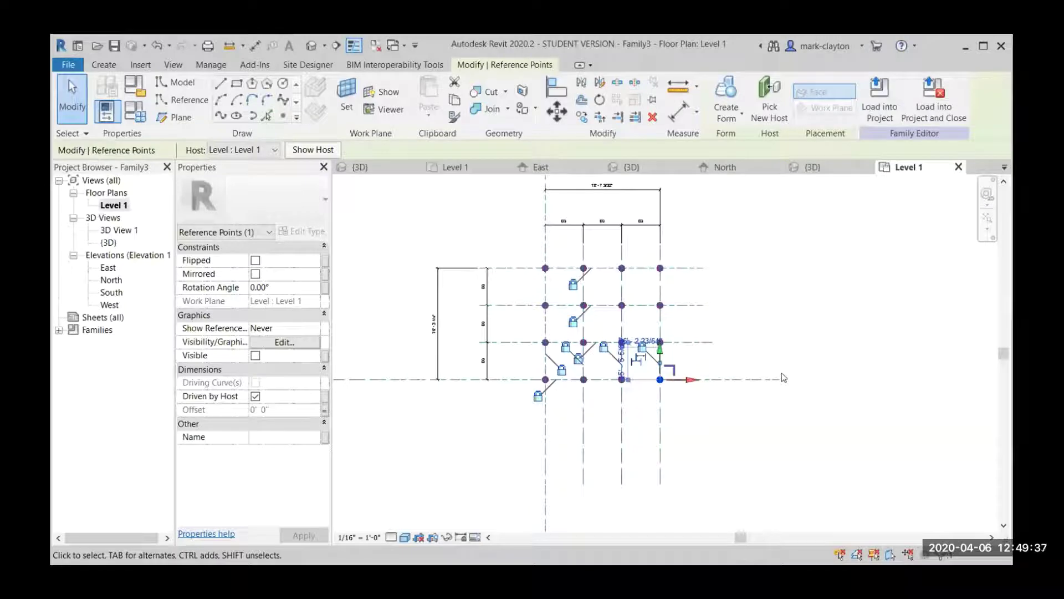
- Open the default {3D} view on the reference point grid
click(132, 118)
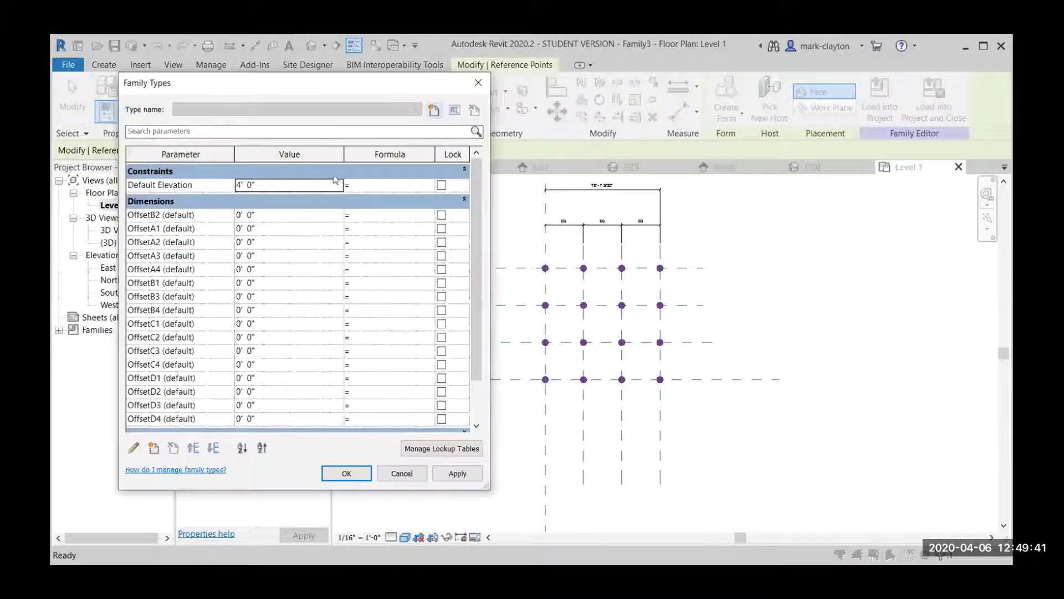
click(402, 472)
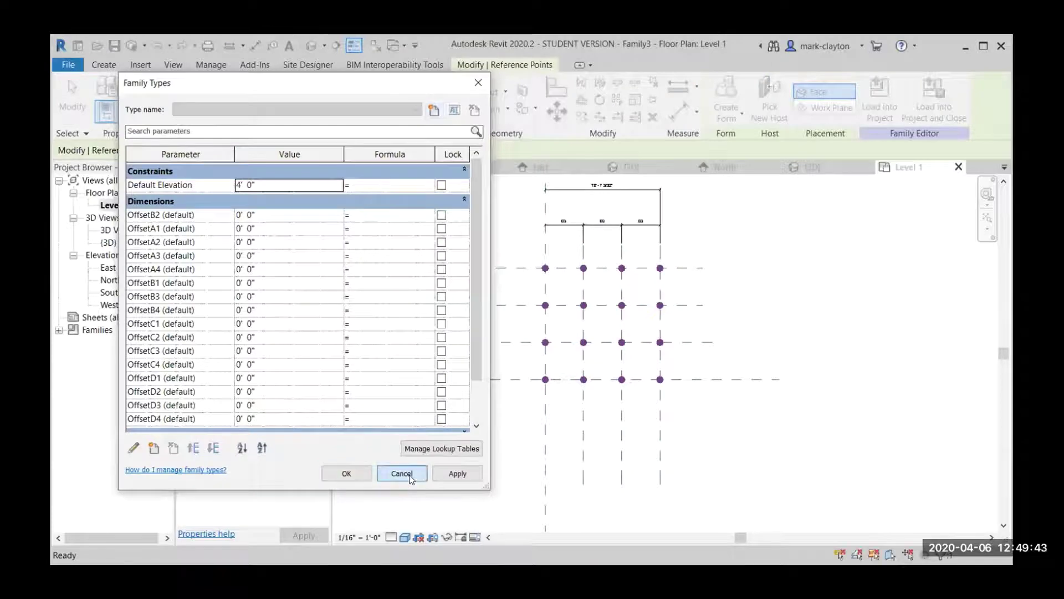
double_click(108, 243)
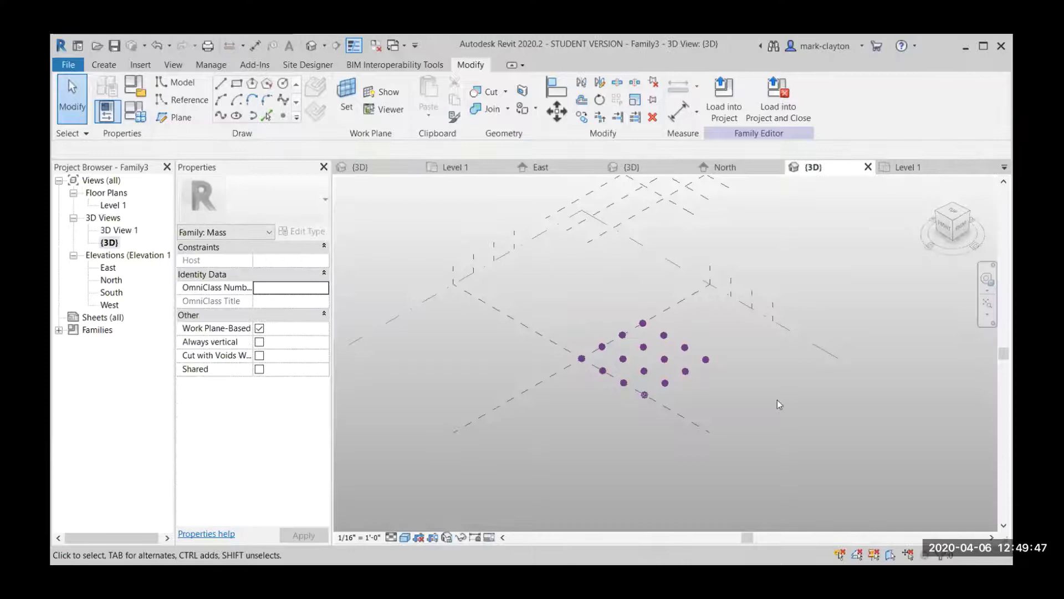
scroll(769, 411, up, 3)
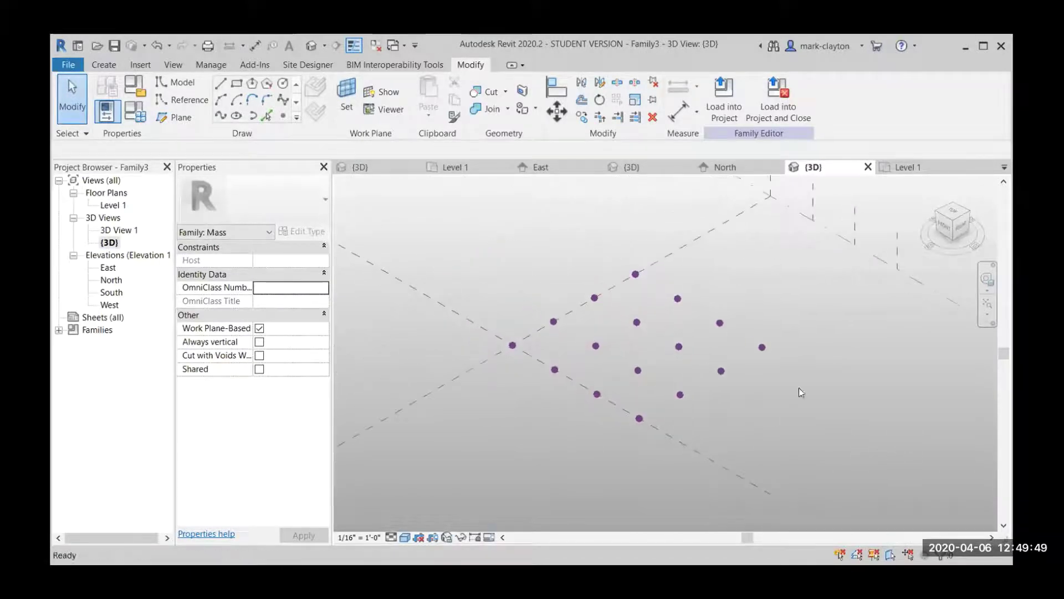
- Flex the OffsetB2 family parameter by applying 1' 0", followed by 6' 0"
click(135, 111)
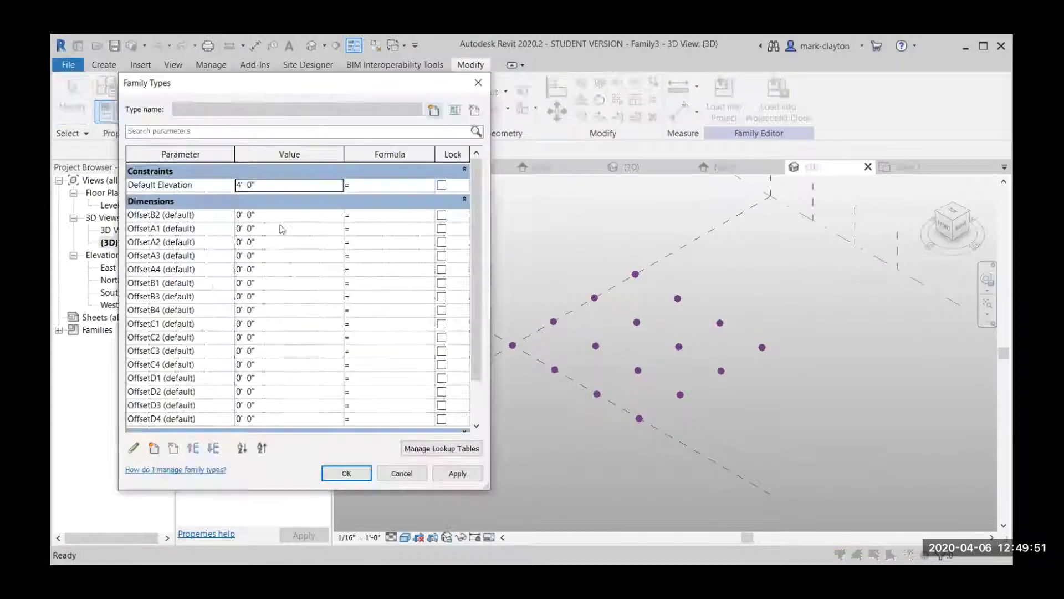
click(294, 214)
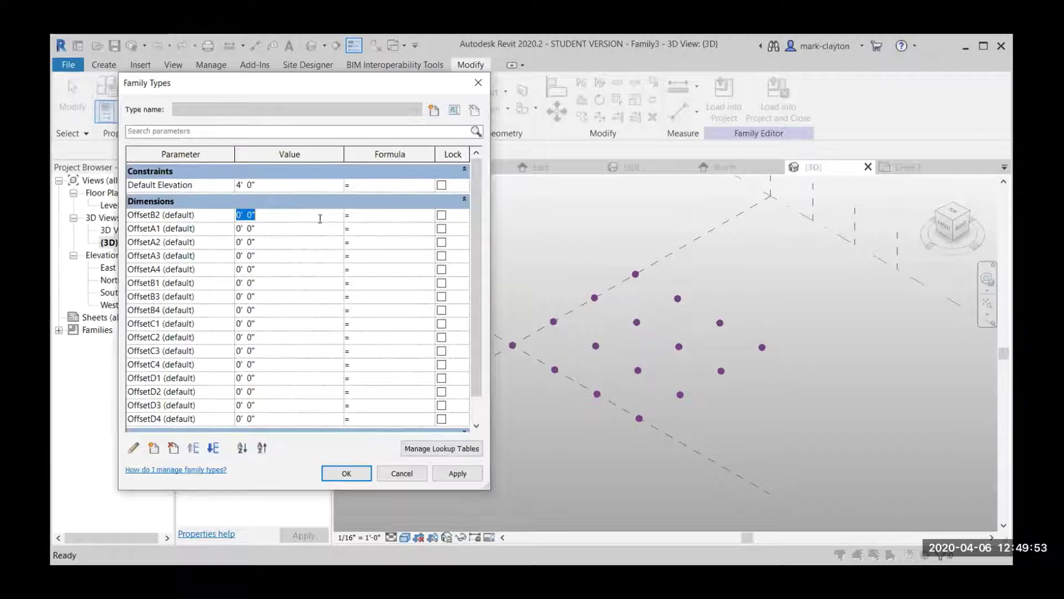
text(1)
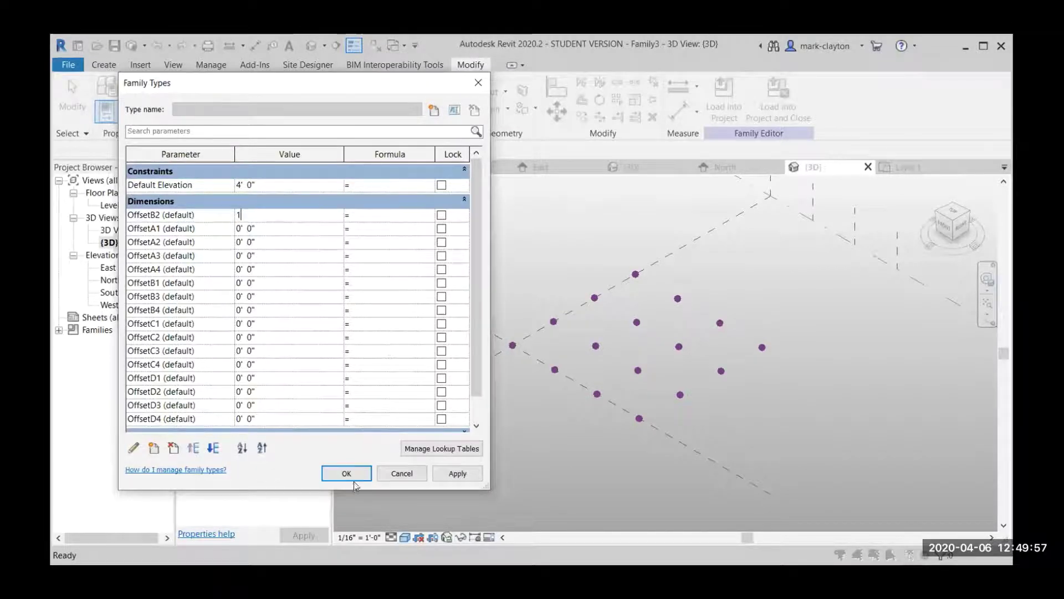
click(450, 475)
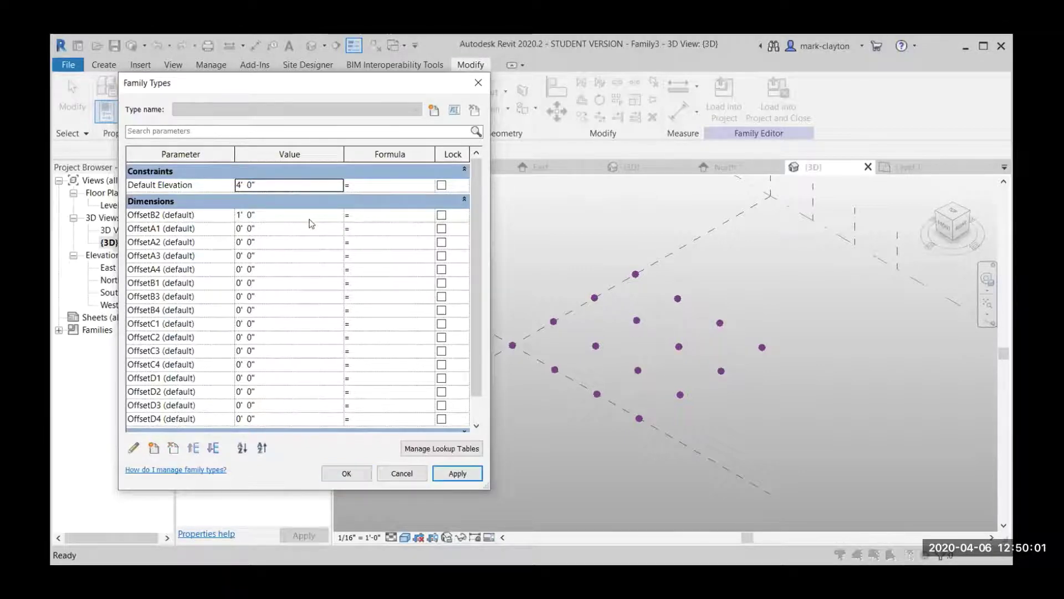
click(295, 214)
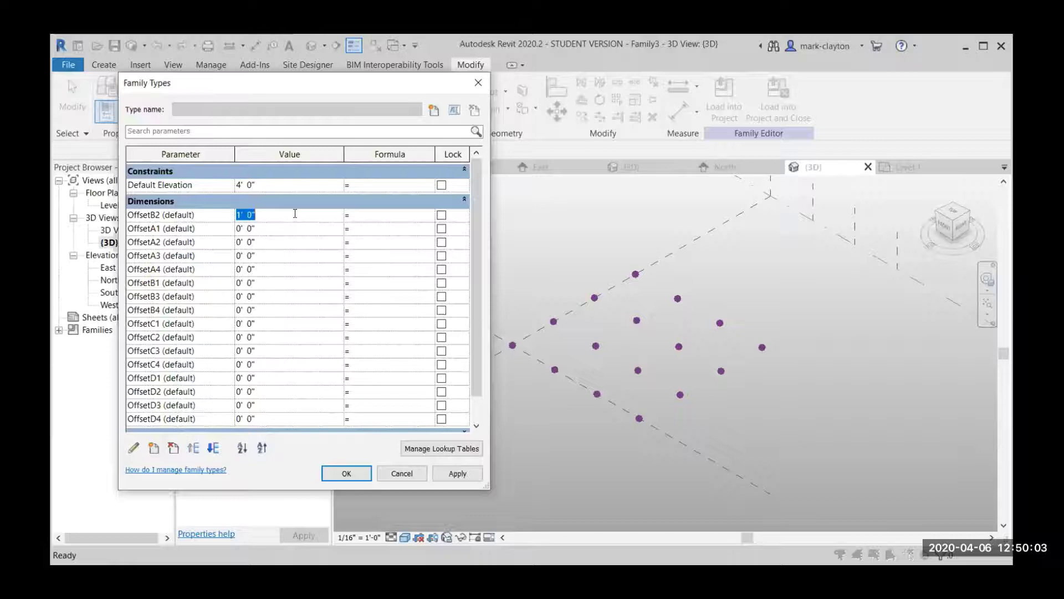
text(6)
key(Tab)
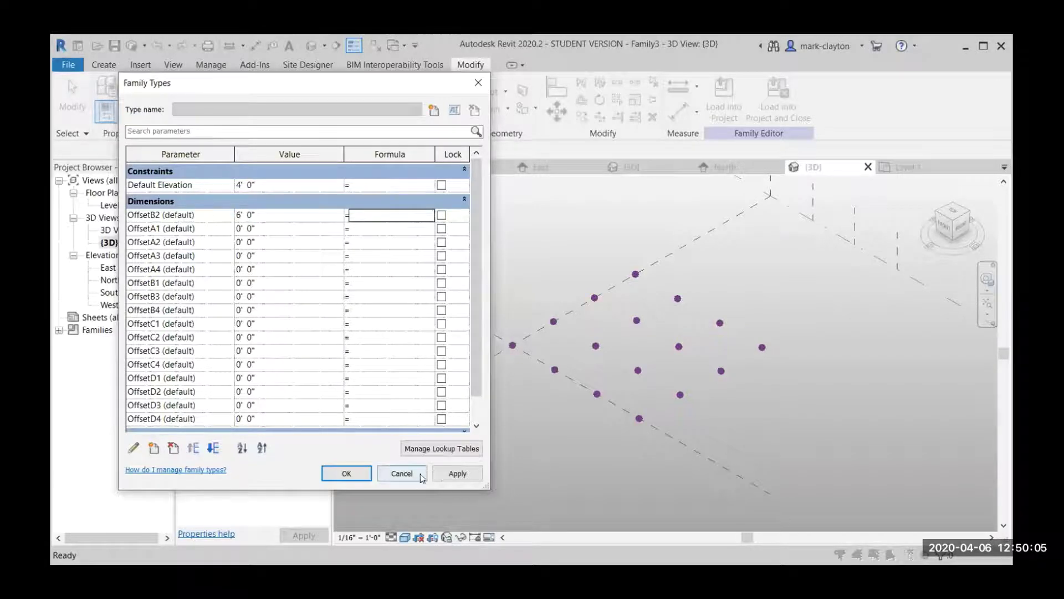
click(467, 476)
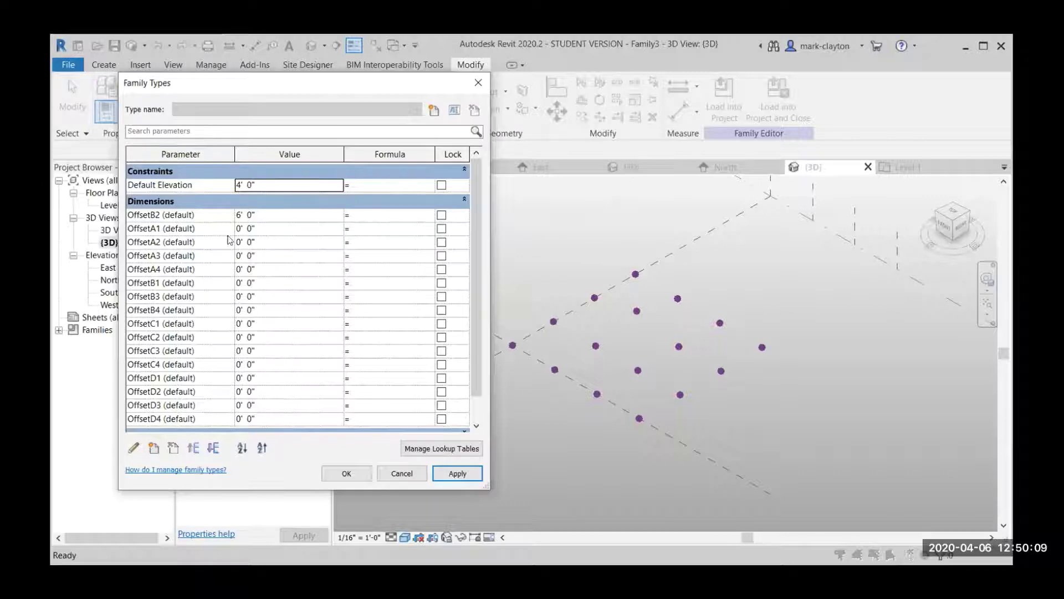
- Set the OffsetA4 family parameter to 12' 0" and apply it
click(280, 270)
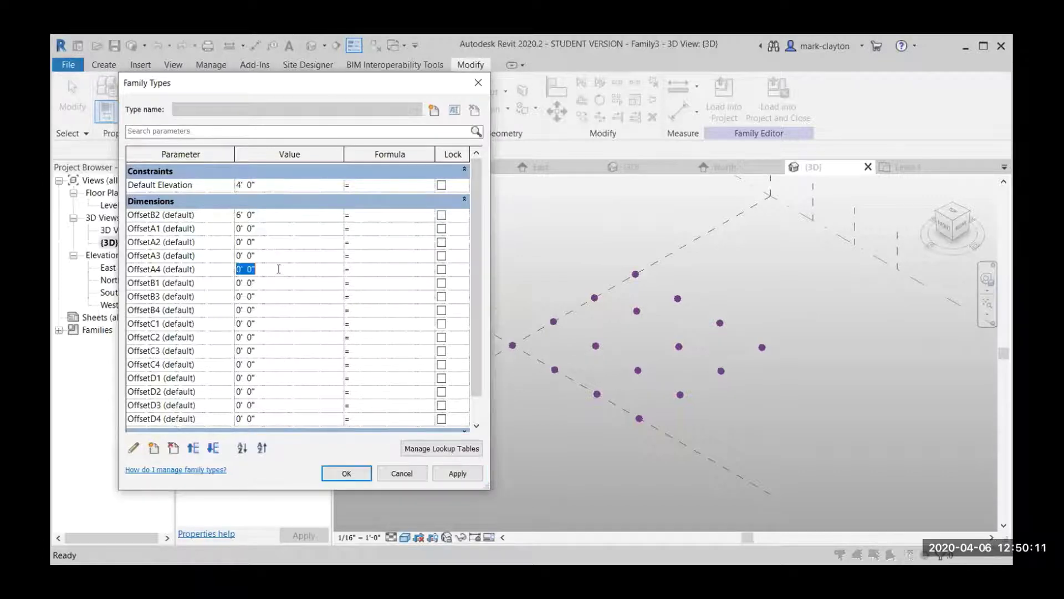
text(12)
key(Tab)
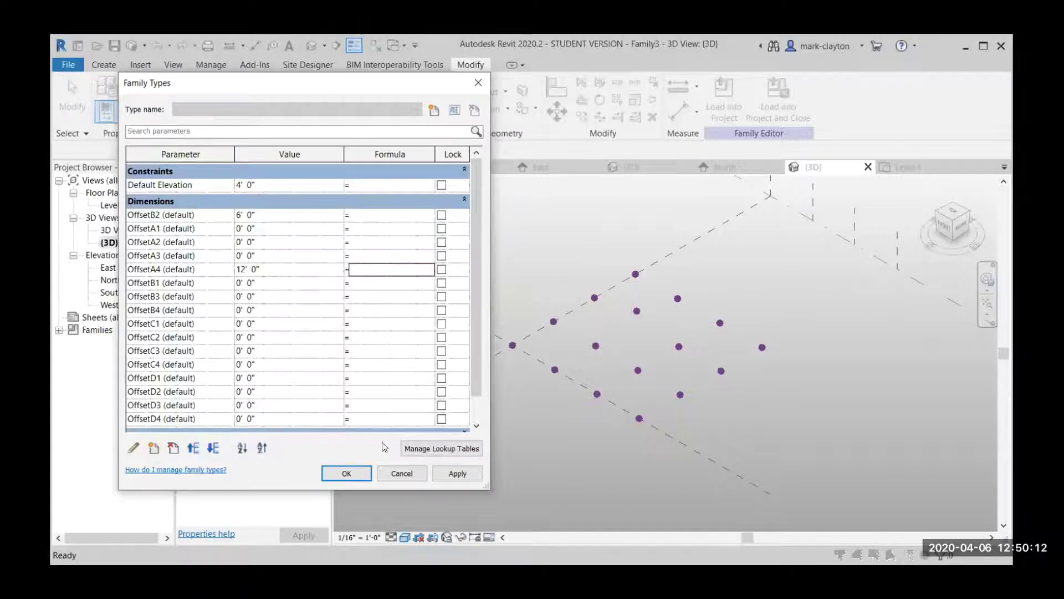
click(456, 474)
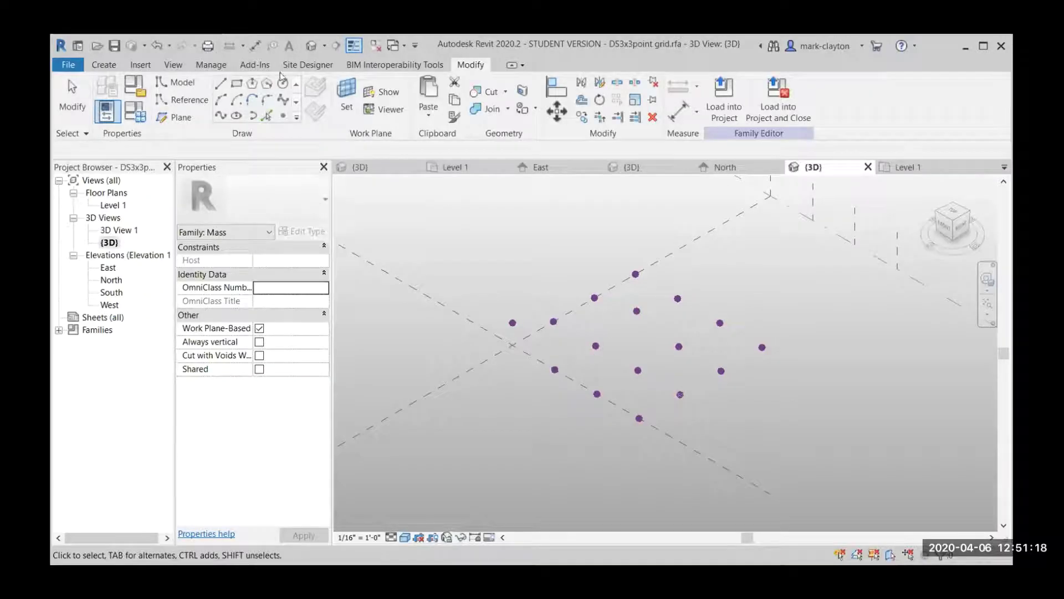
key(Escape)
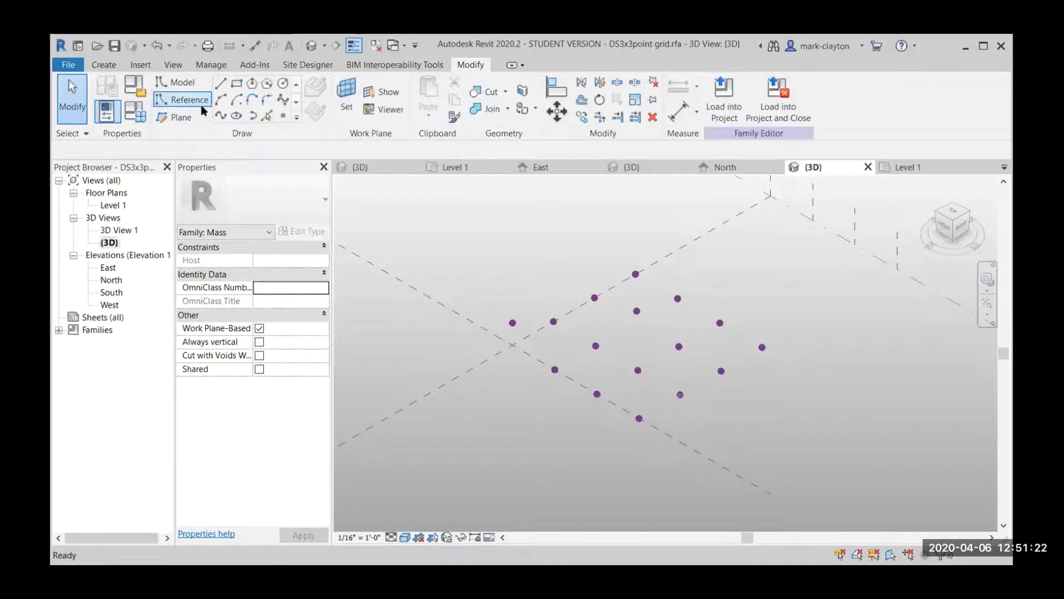
click(182, 99)
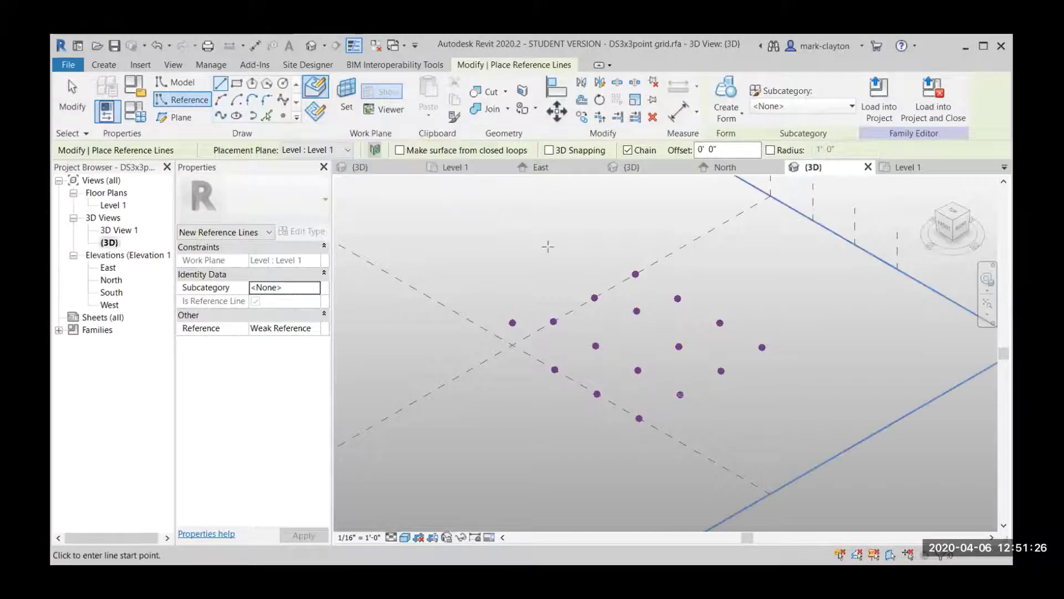
scroll(591, 296, down, 2)
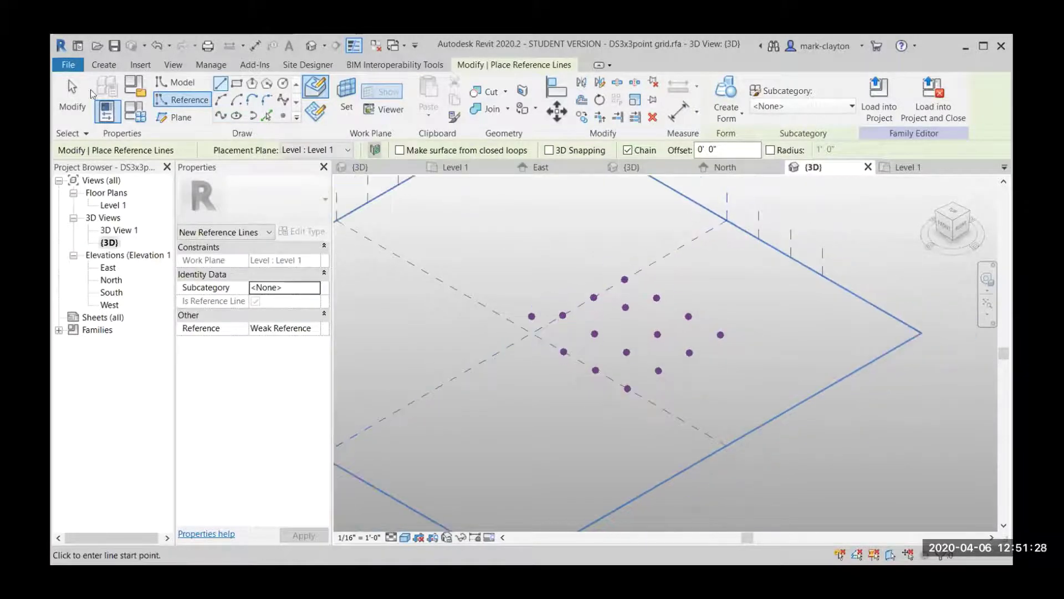
click(73, 95)
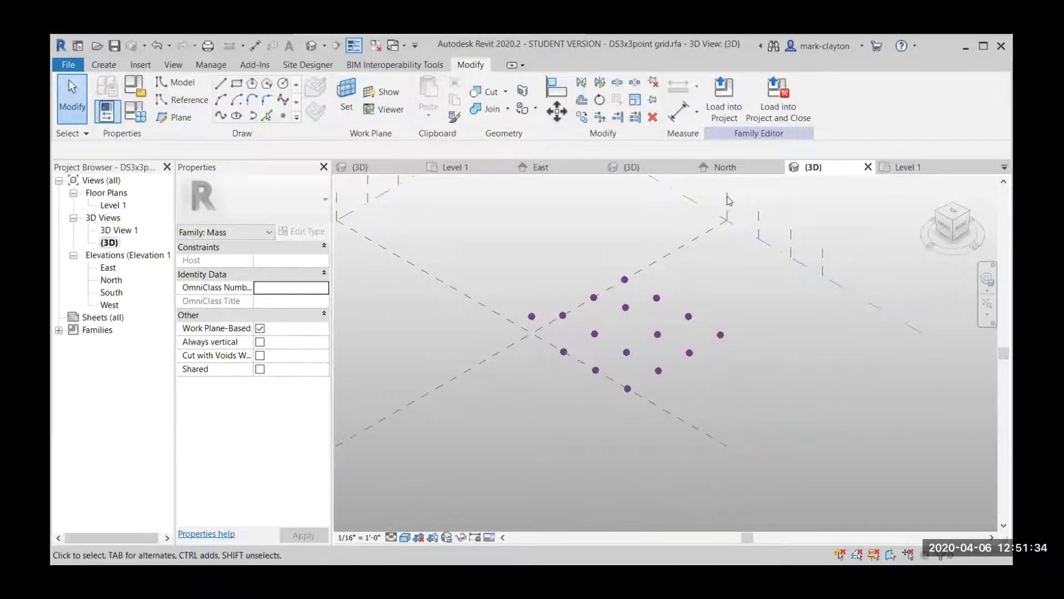
- Set the work plane to the vertical reference plane running through the first column of reference points
middle_drag(729, 203, 731, 217)
click(103, 64)
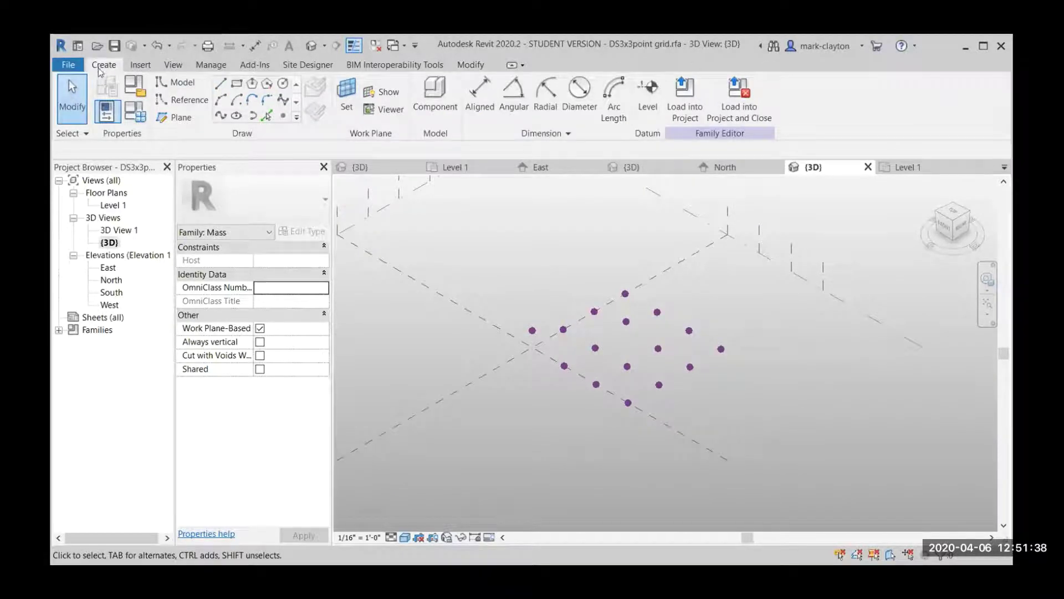
click(345, 99)
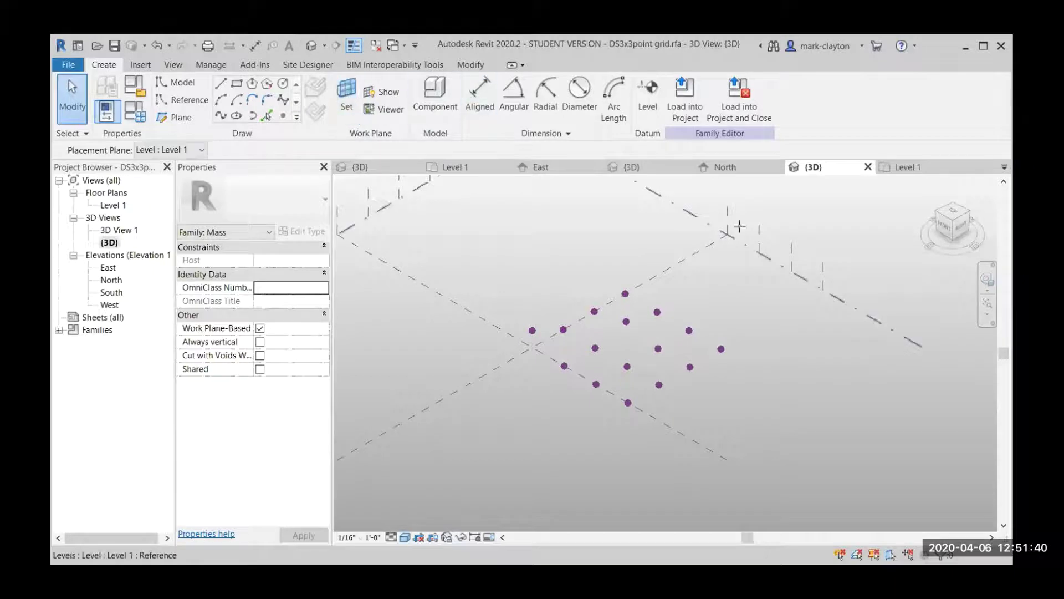
click(710, 245)
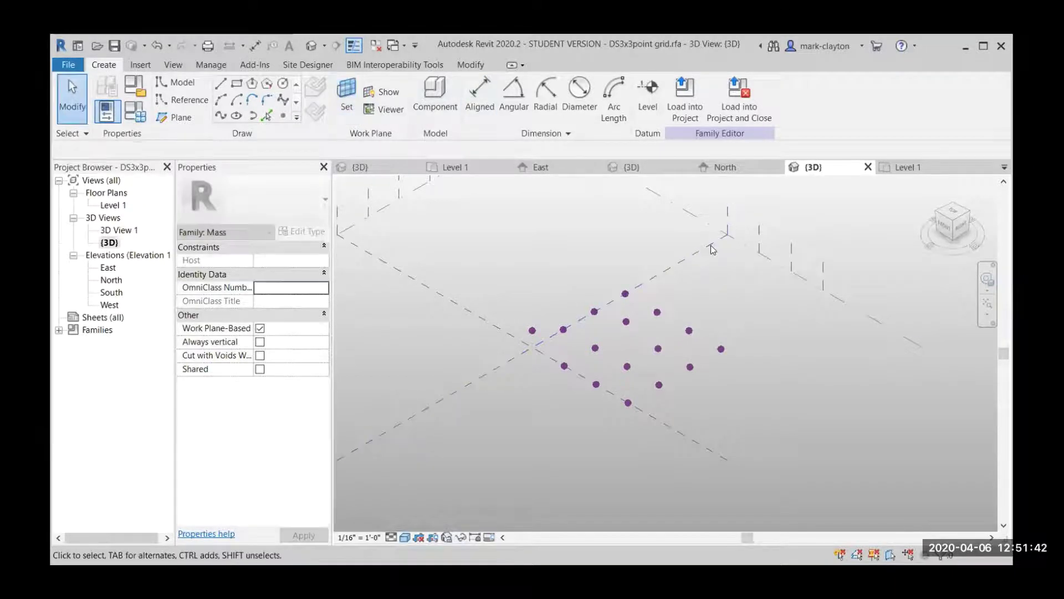
- Draw a reference Spline Through Points along the first column, from the raised OffsetA4 point to the OffsetA1 point
click(208, 100)
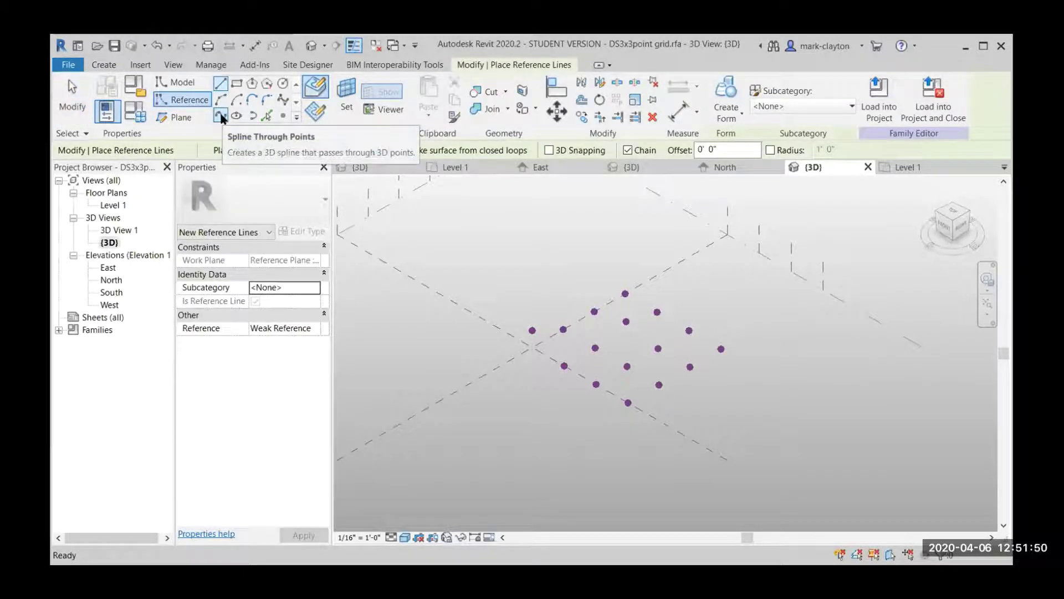
click(221, 116)
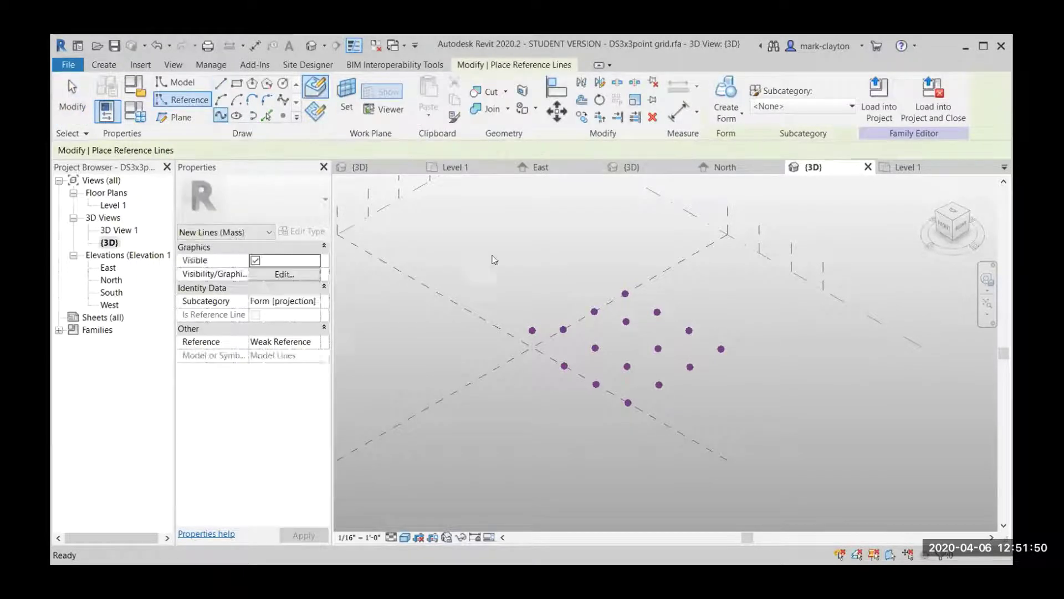
click(533, 330)
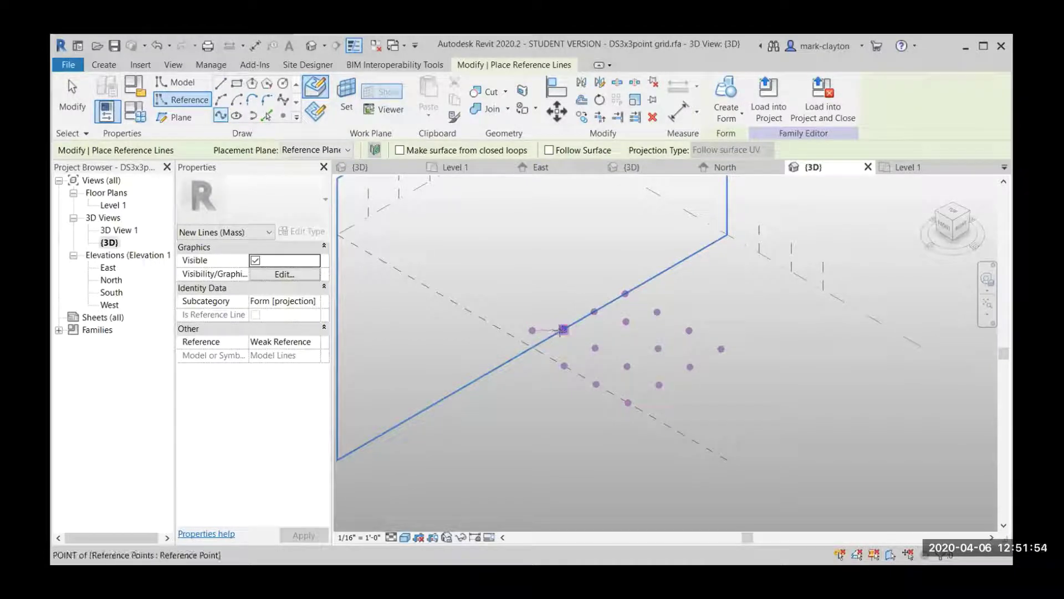
click(563, 330)
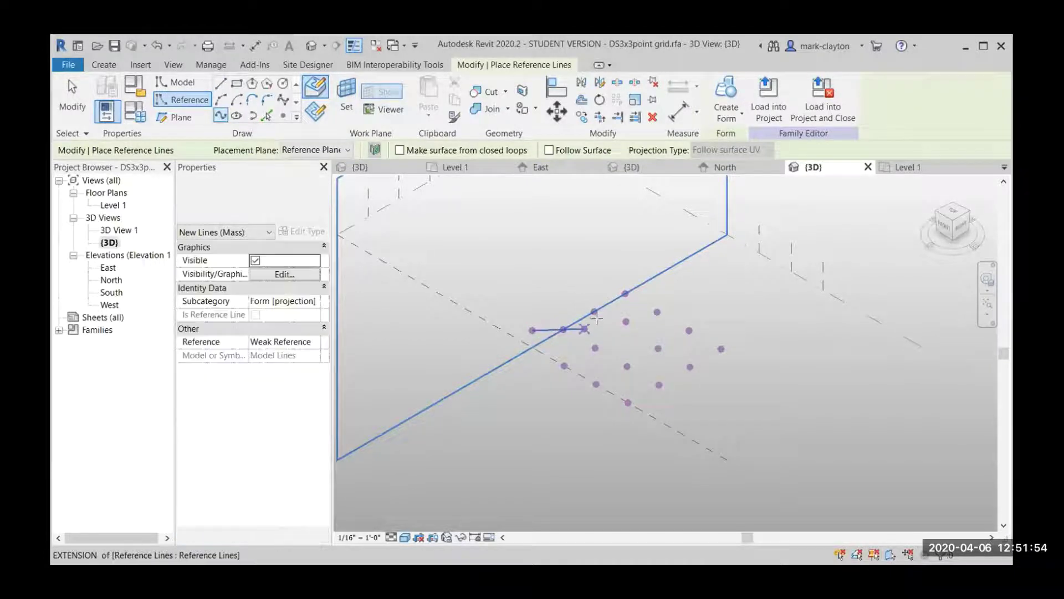
click(626, 293)
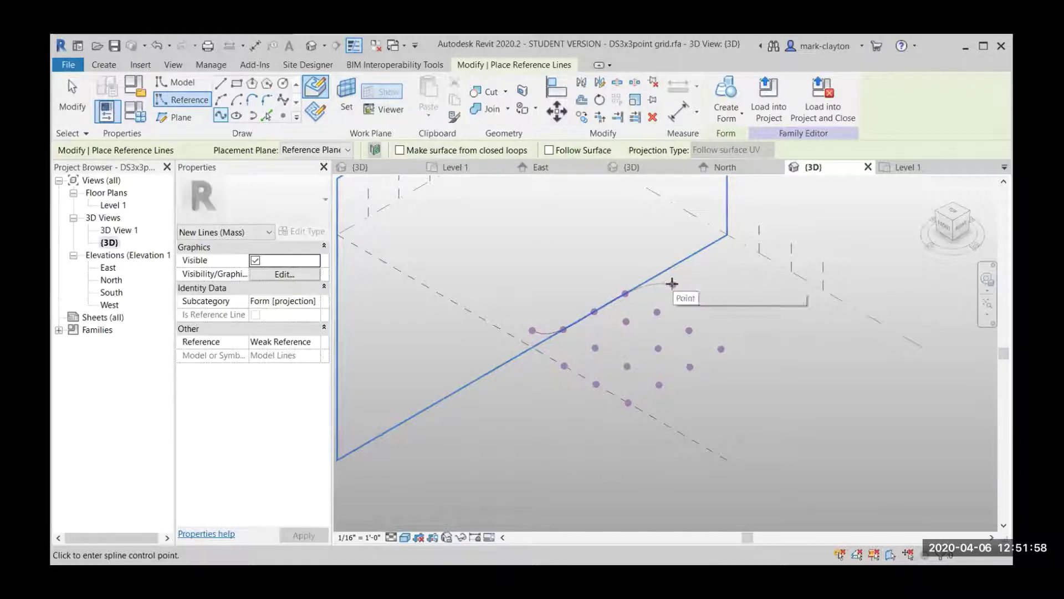
key(Escape)
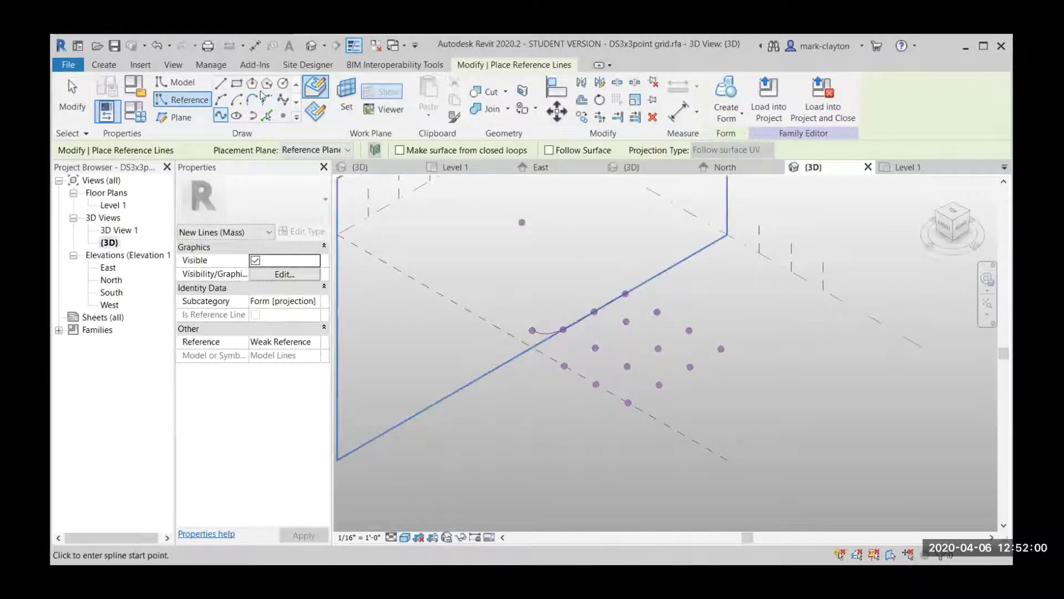
- Set the work plane to the second column's reference plane and draw a reference Spline Through Points from its OffsetB4 point to OffsetB1
key(Escape)
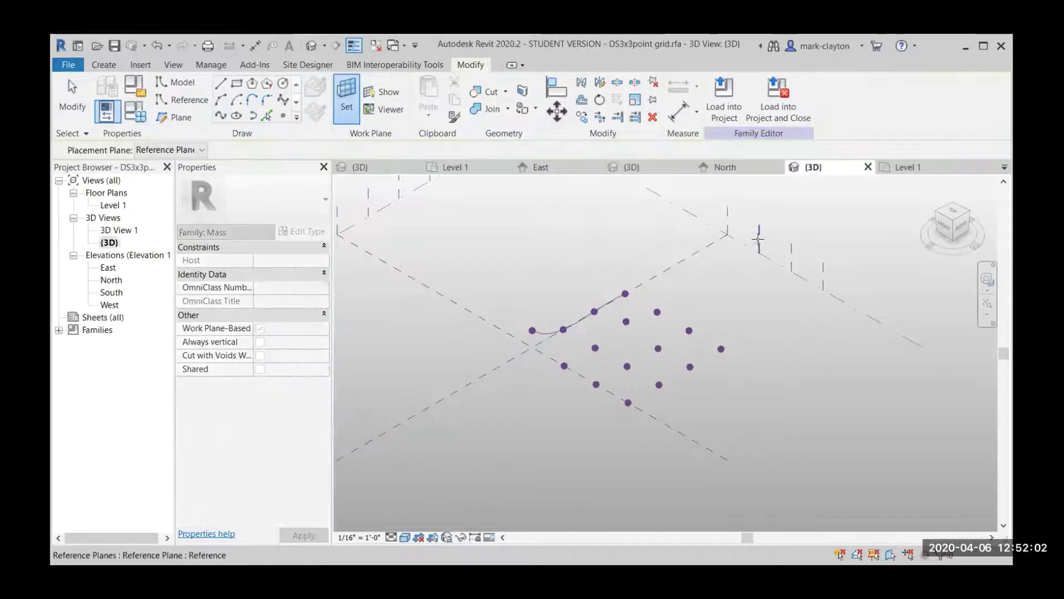
key(Return)
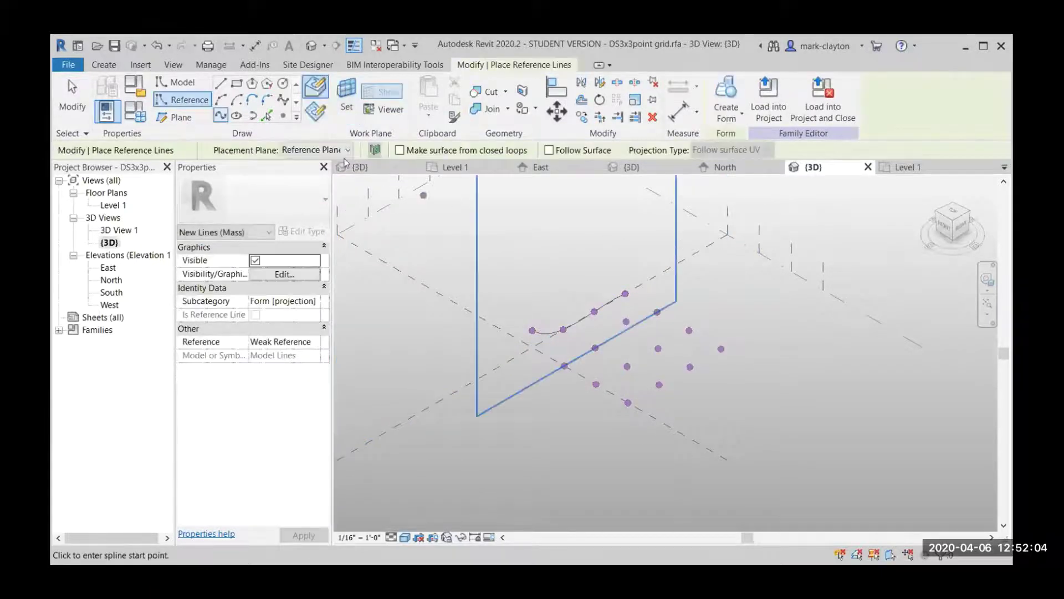
click(219, 116)
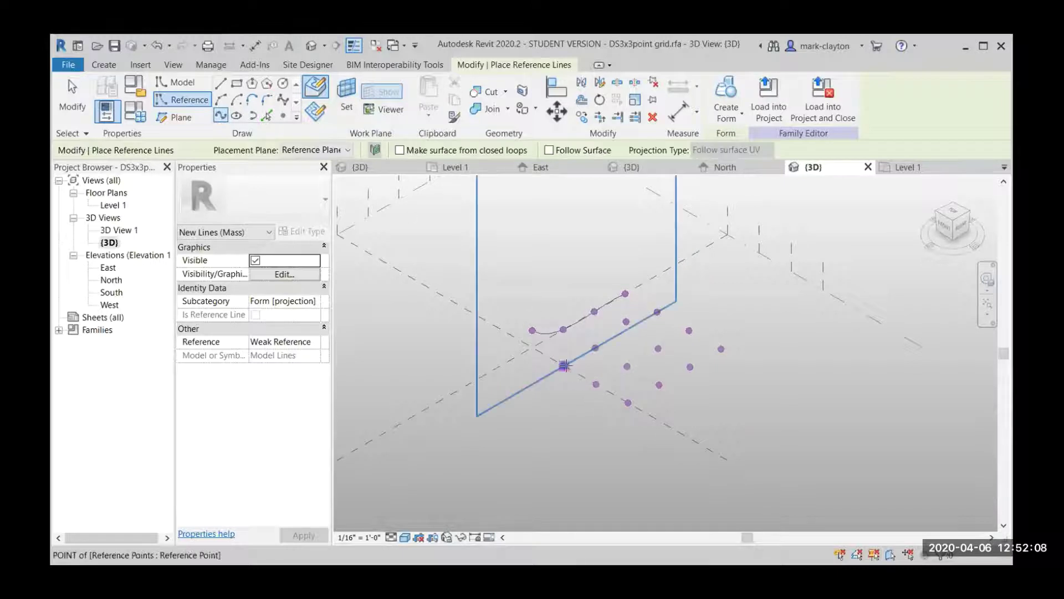
click(595, 348)
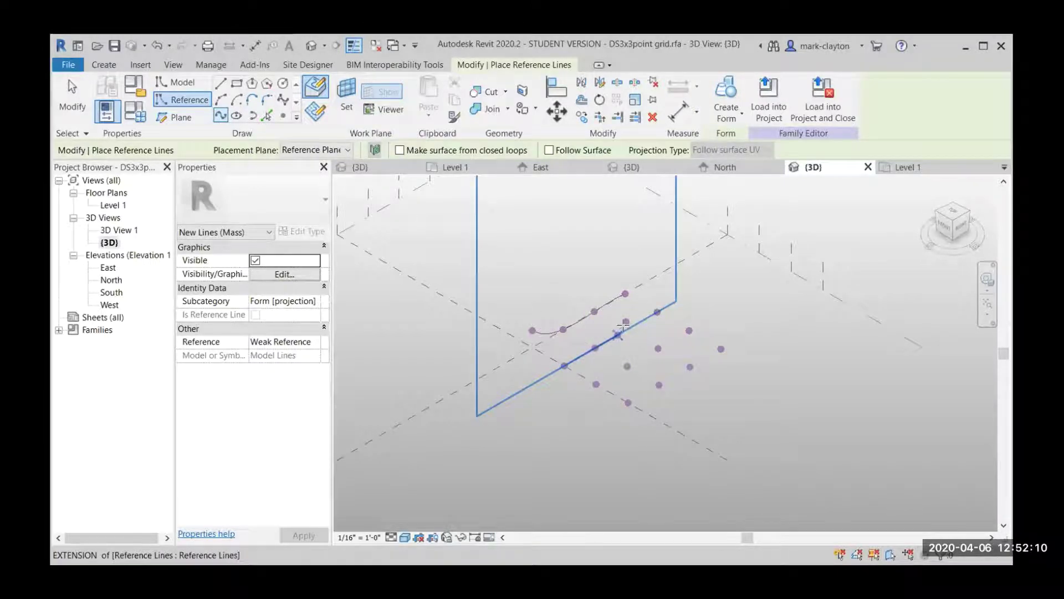
click(626, 322)
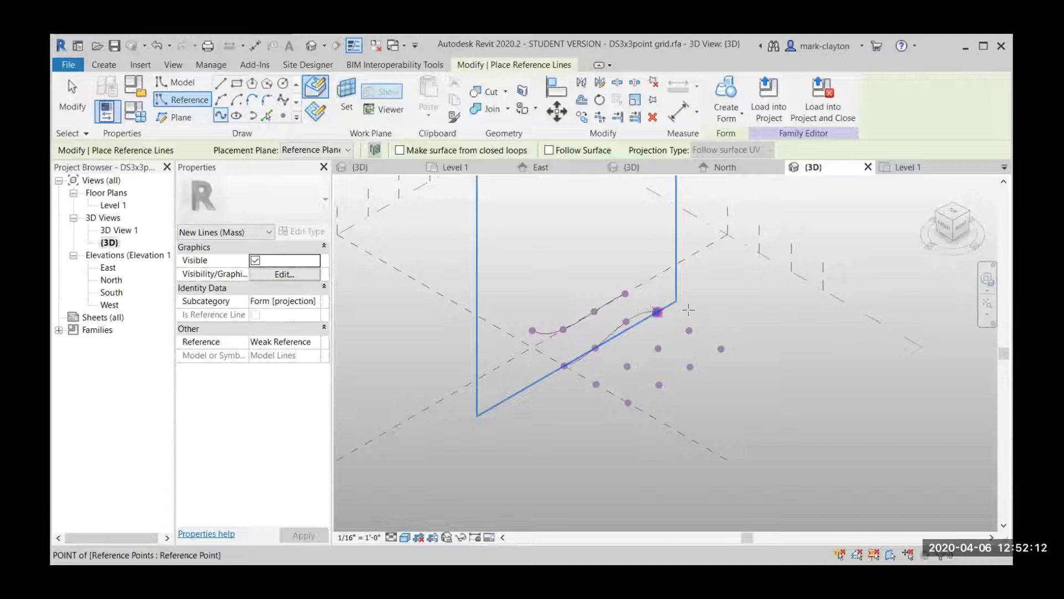
click(657, 312)
key(Escape)
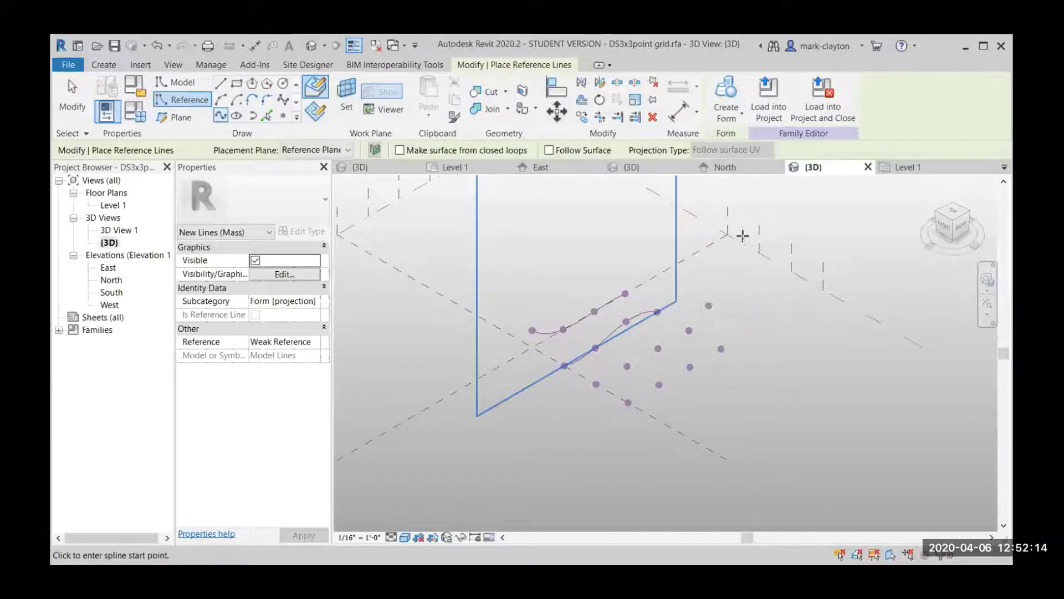
- Set the work plane to the third column's reference plane and draw a reference Spline Through Points from its OffsetC4 point to OffsetC1
click(346, 100)
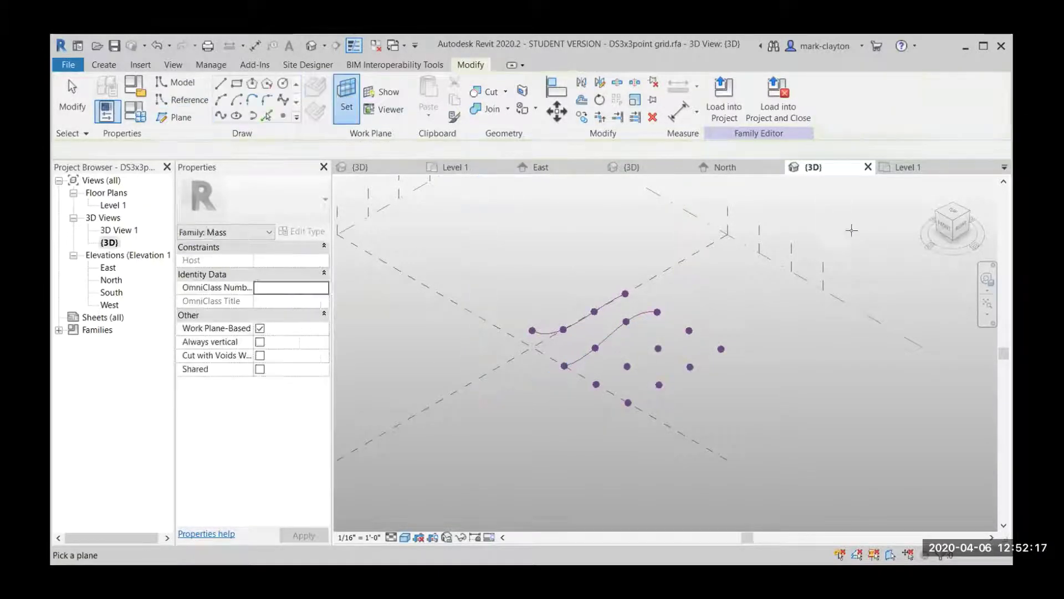
click(792, 253)
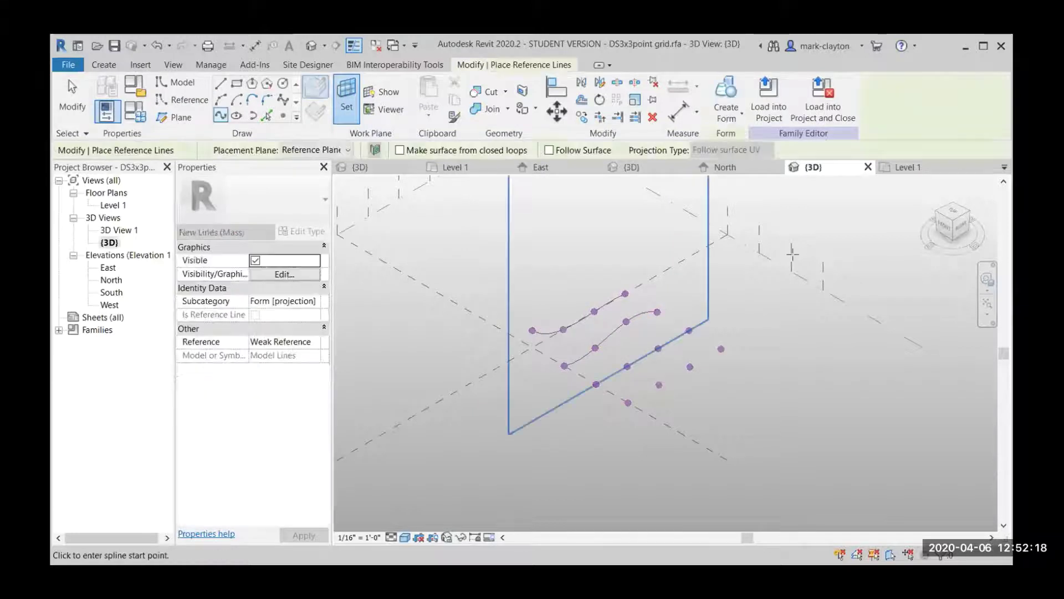
click(217, 116)
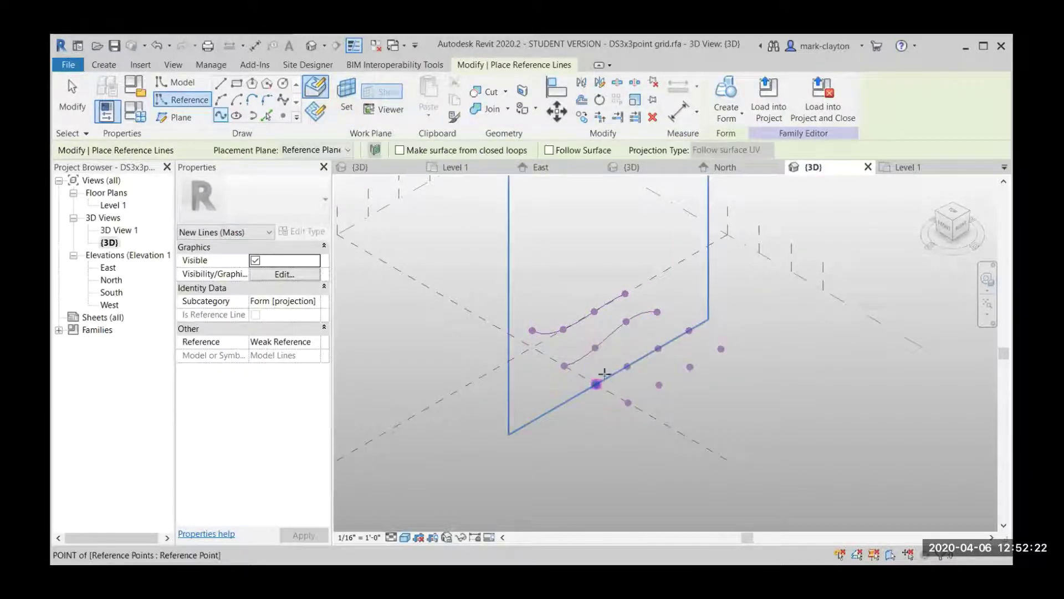
click(596, 384)
click(641, 354)
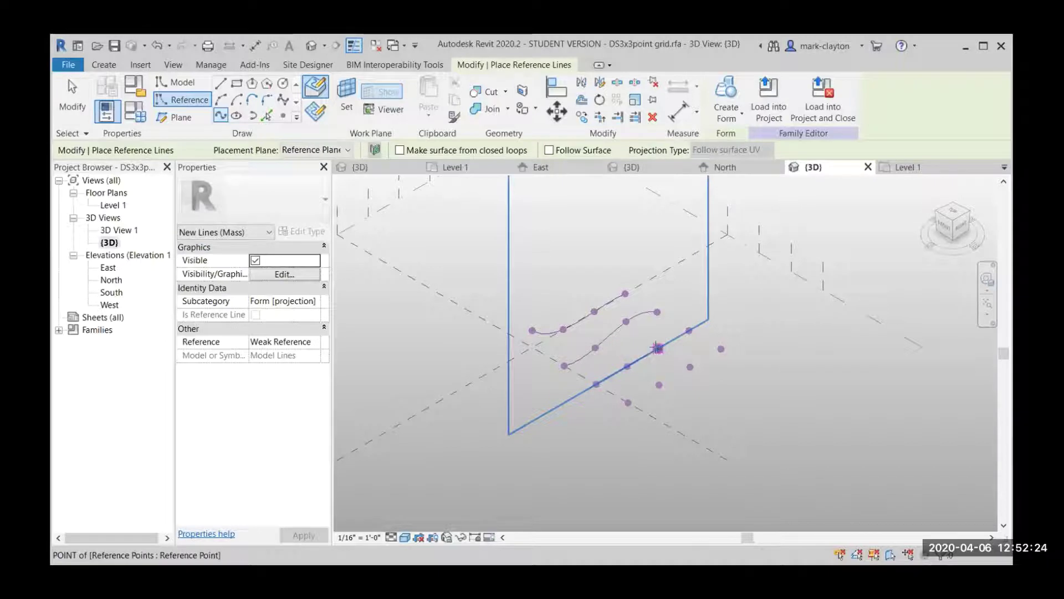
click(689, 330)
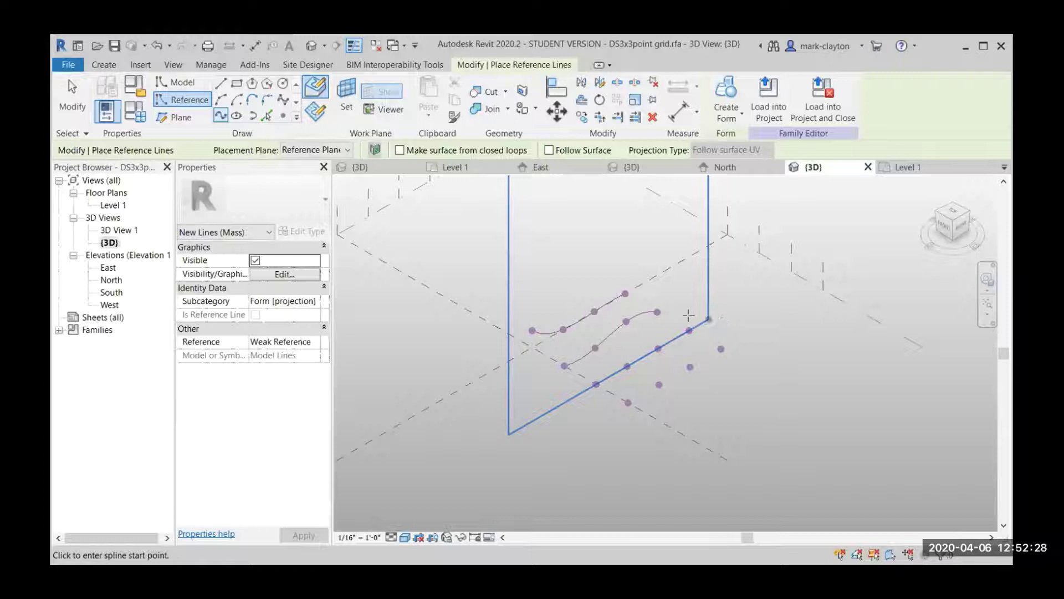
key(Escape)
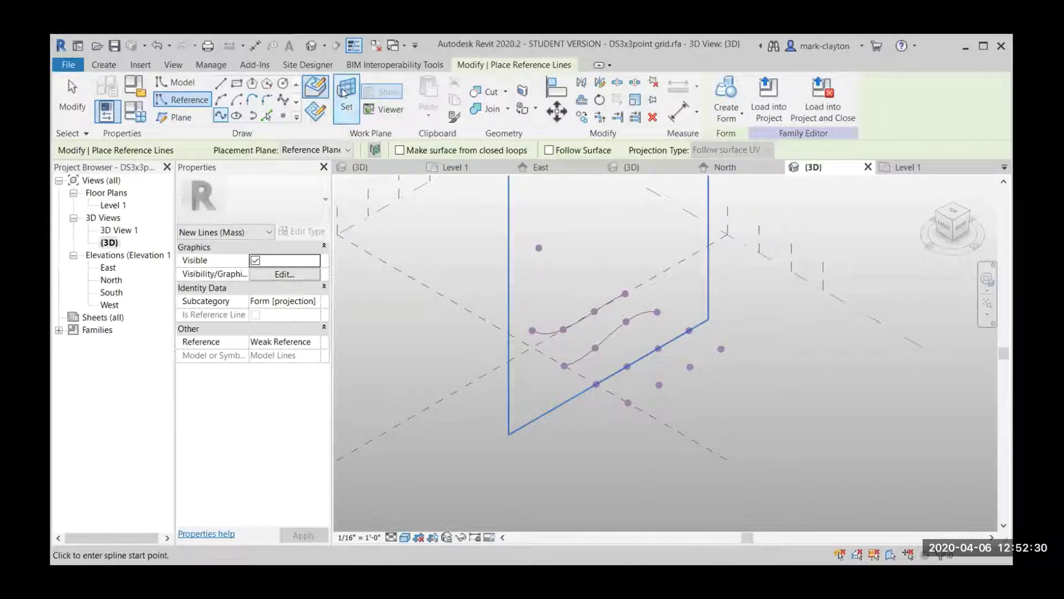
- Set the work plane to the fourth column's reference plane and draw a reference Spline Through Points from its OffsetD4 point to OffsetD1
key(Escape)
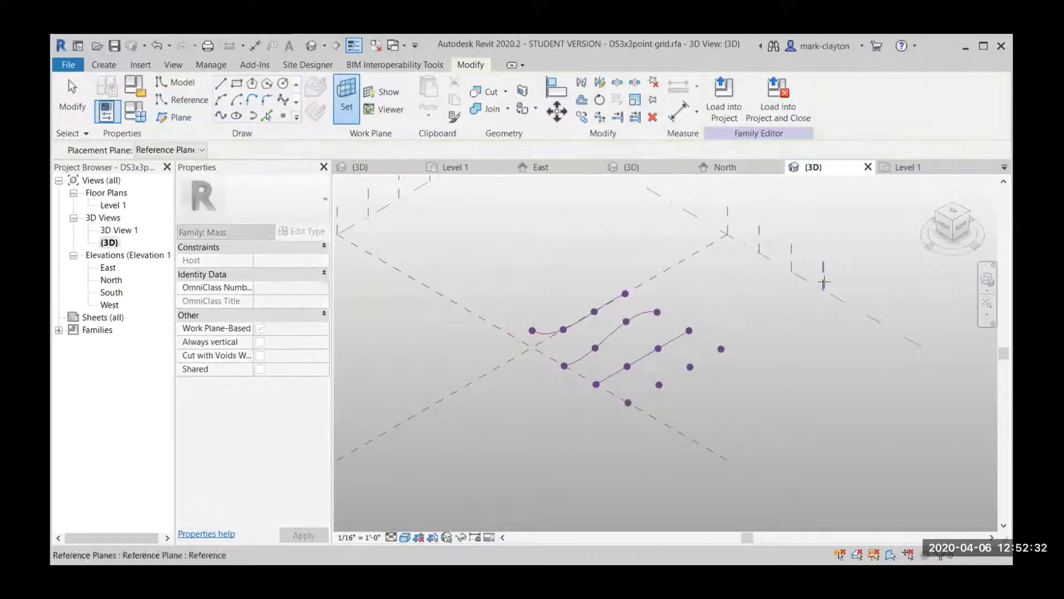
click(824, 283)
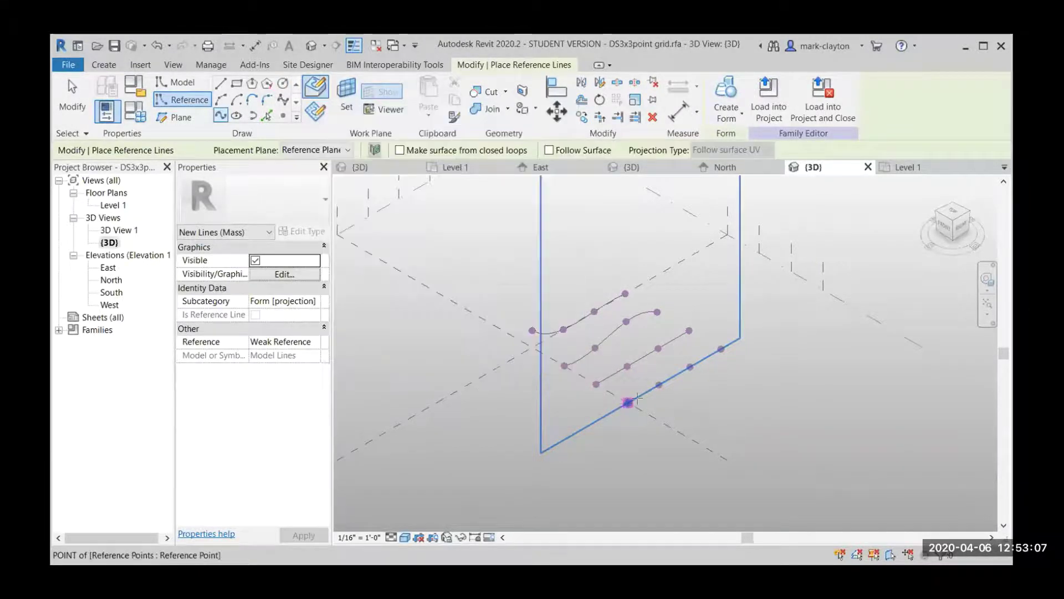
click(689, 367)
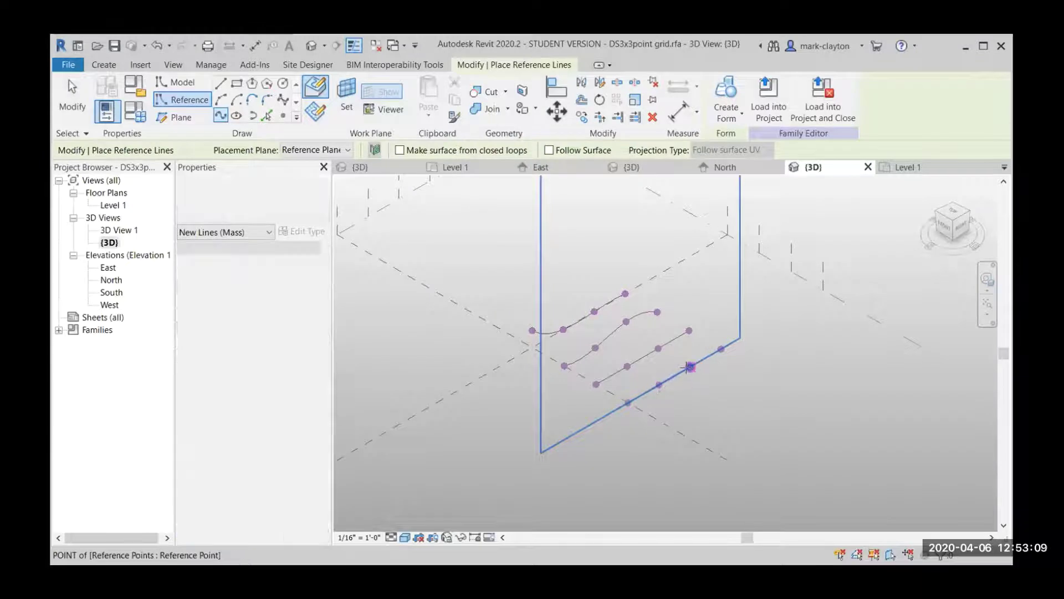
click(720, 348)
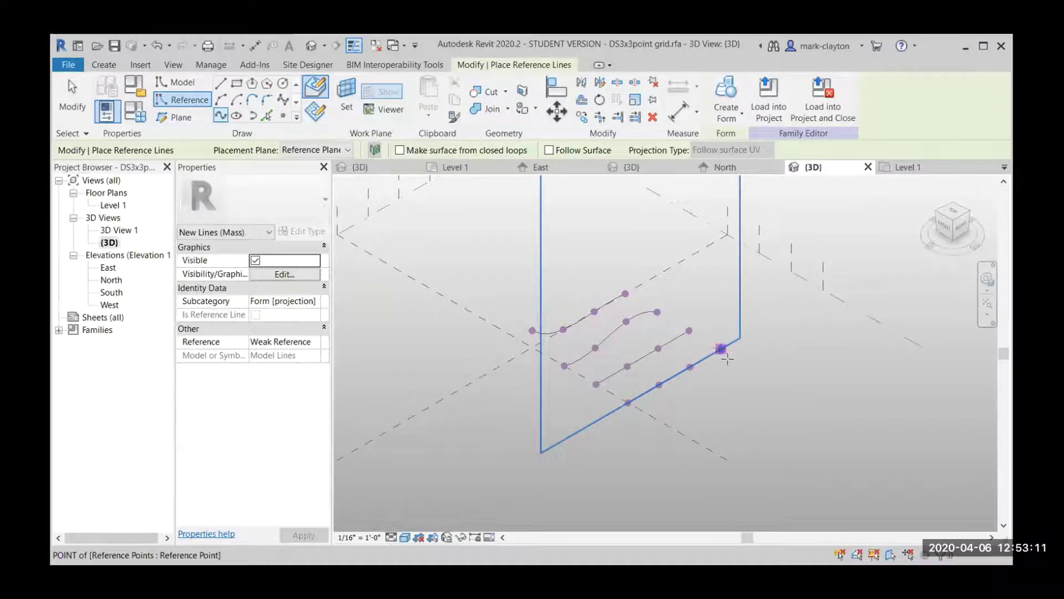
key(Escape)
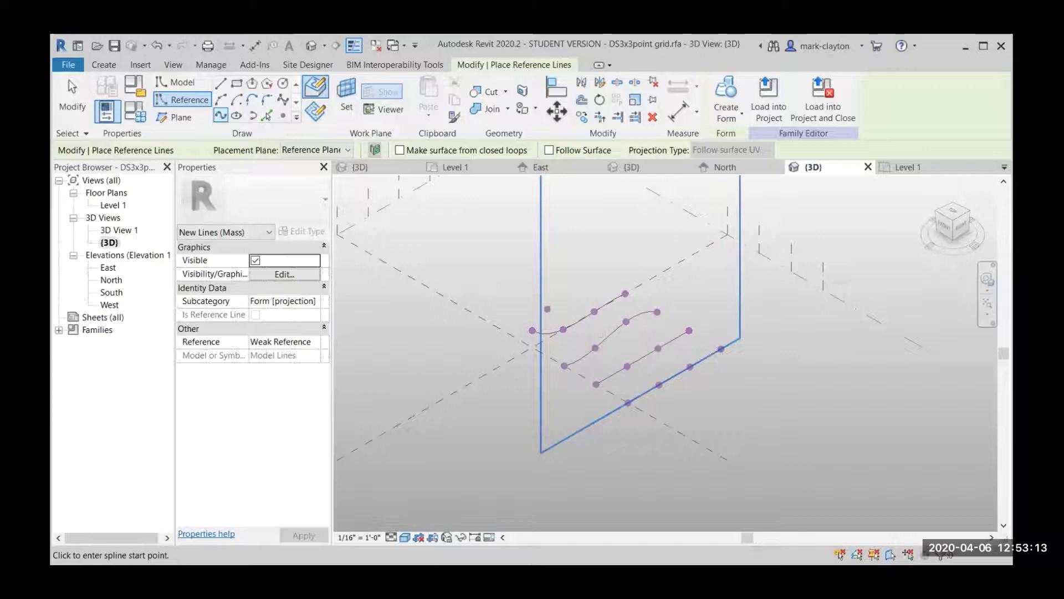
click(72, 100)
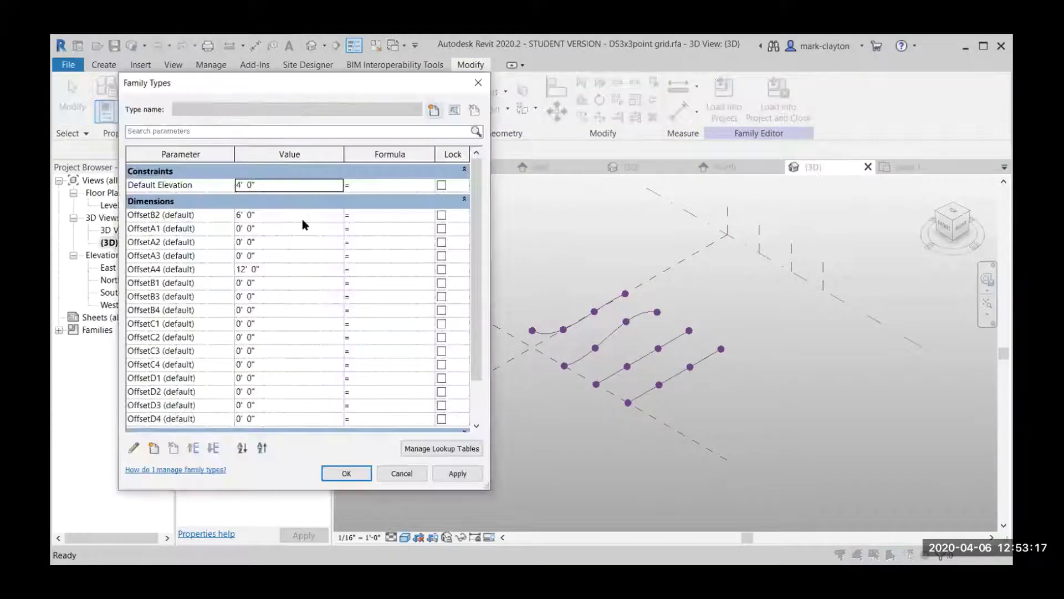
- In the family types, set OffsetA1 to 2' 0" and OffsetA2 to 6' 0", applying each value
click(292, 227)
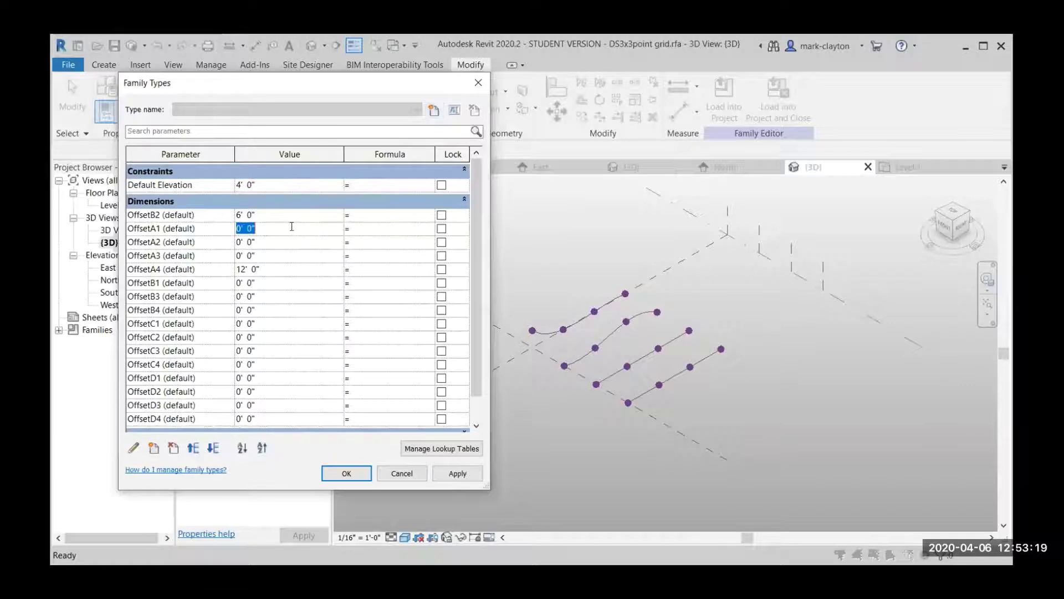
text(2)
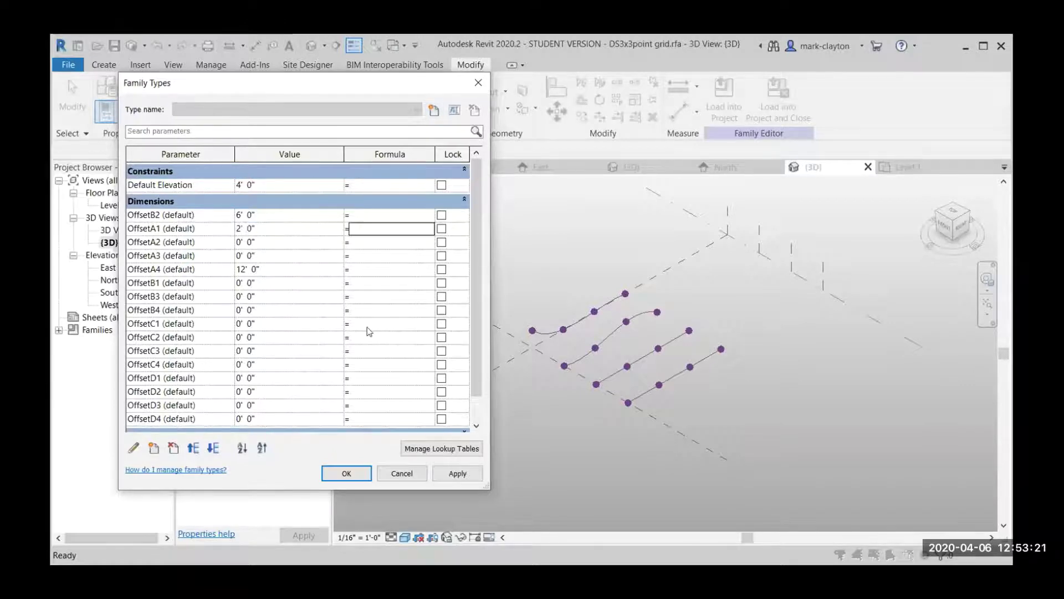
click(466, 476)
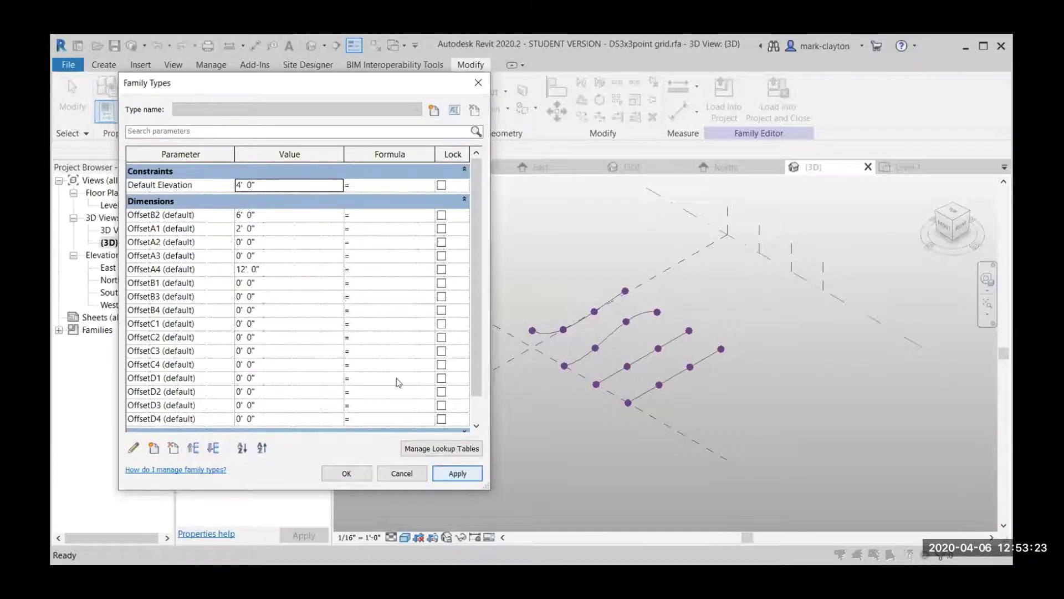
click(281, 244)
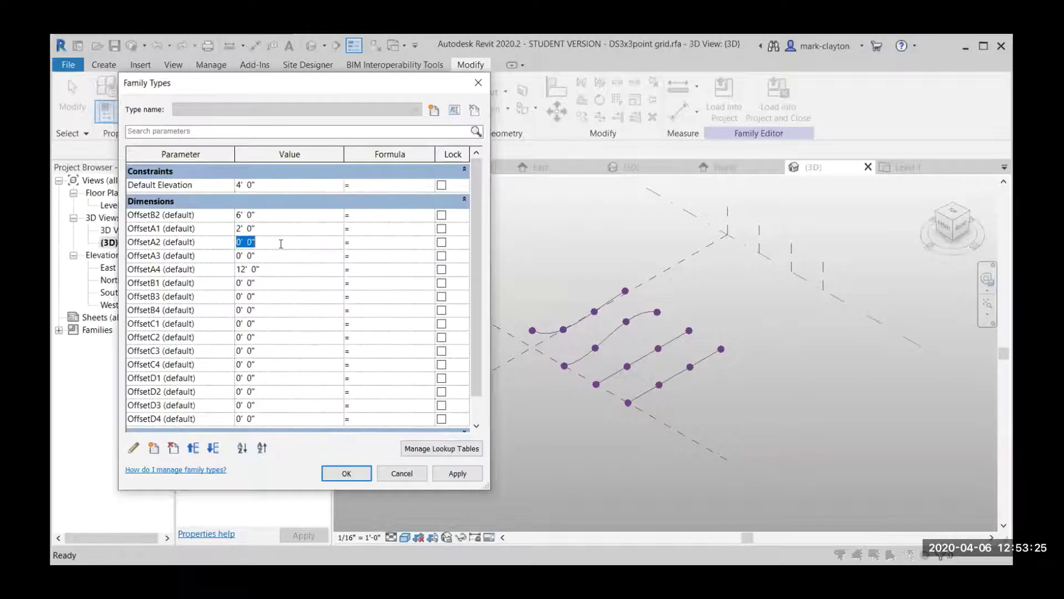
text(6)
key(Tab)
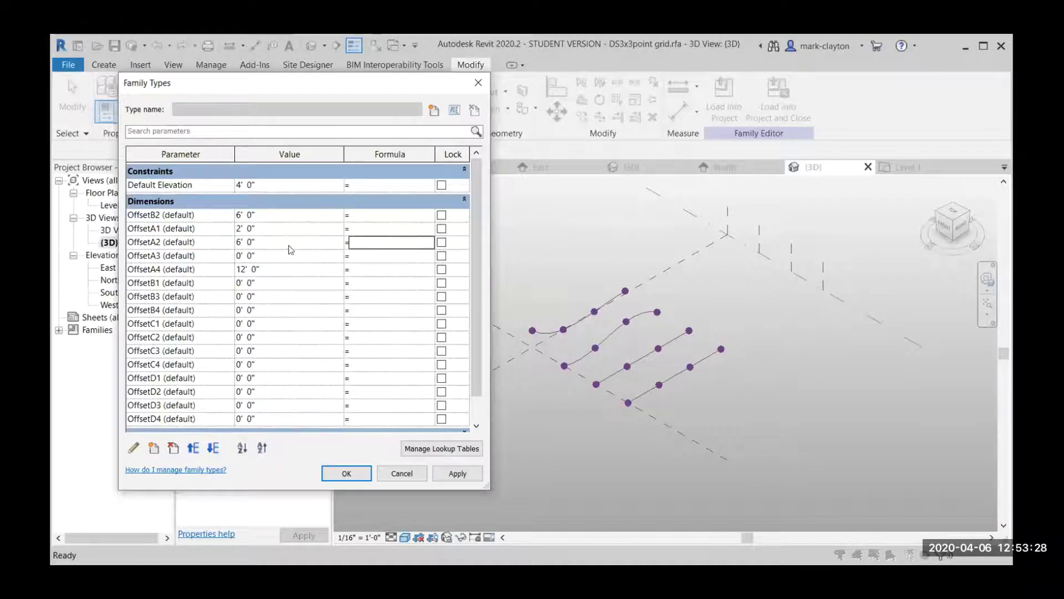
click(458, 472)
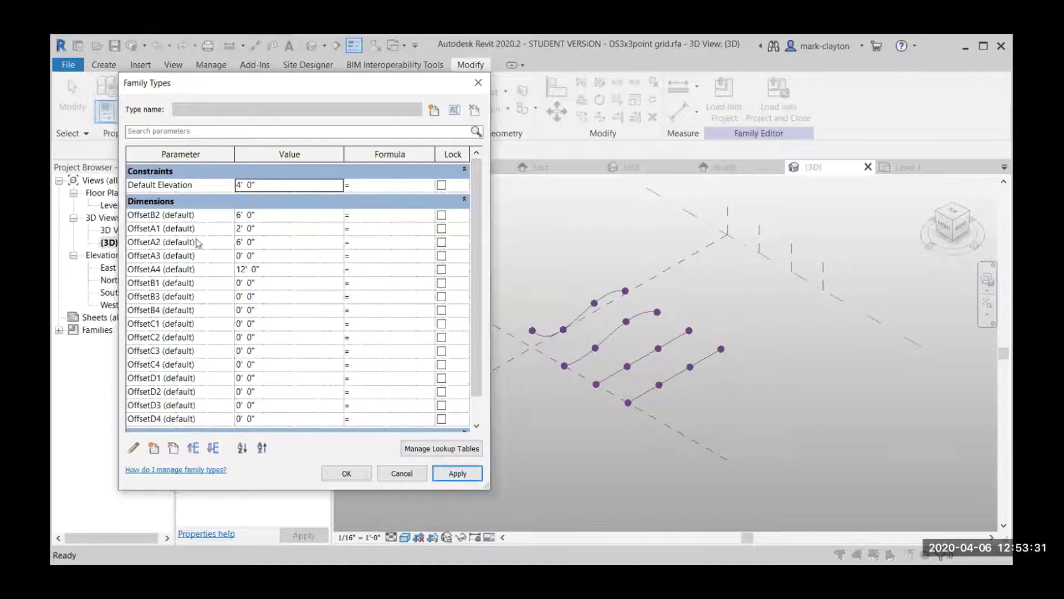
- Set the OffsetA3 family parameter to 8' 0" and OffsetB1 to 4' 0", applying each value
click(270, 257)
text(8)
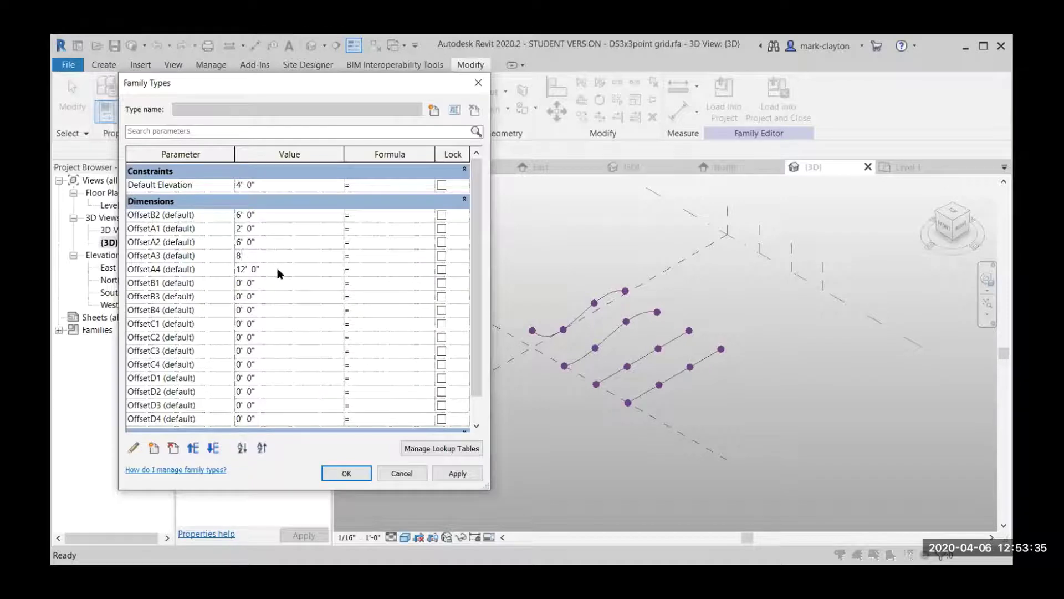
click(451, 473)
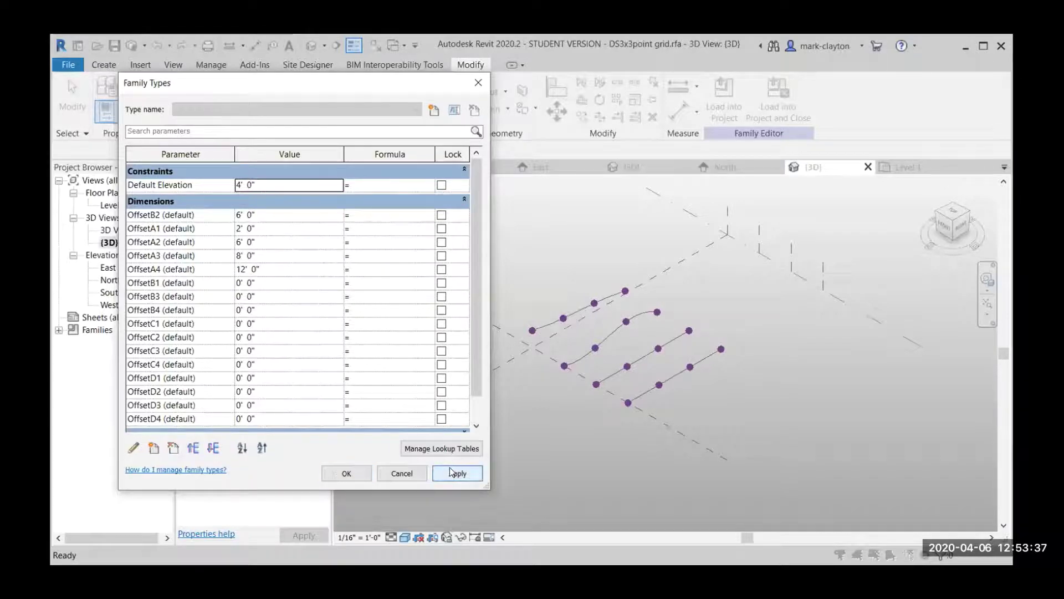
click(275, 283)
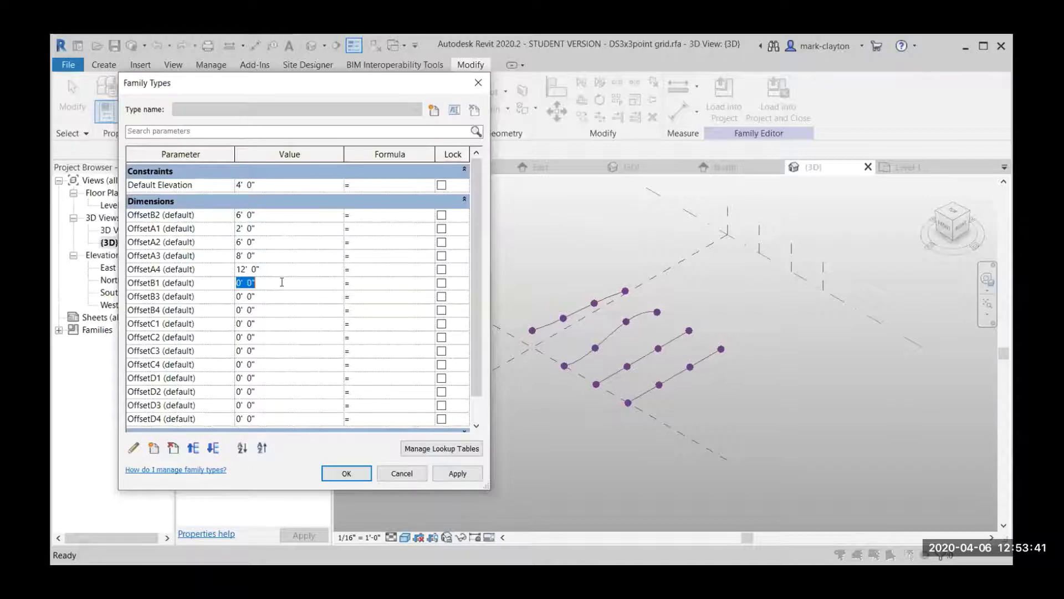
text(4)
click(450, 475)
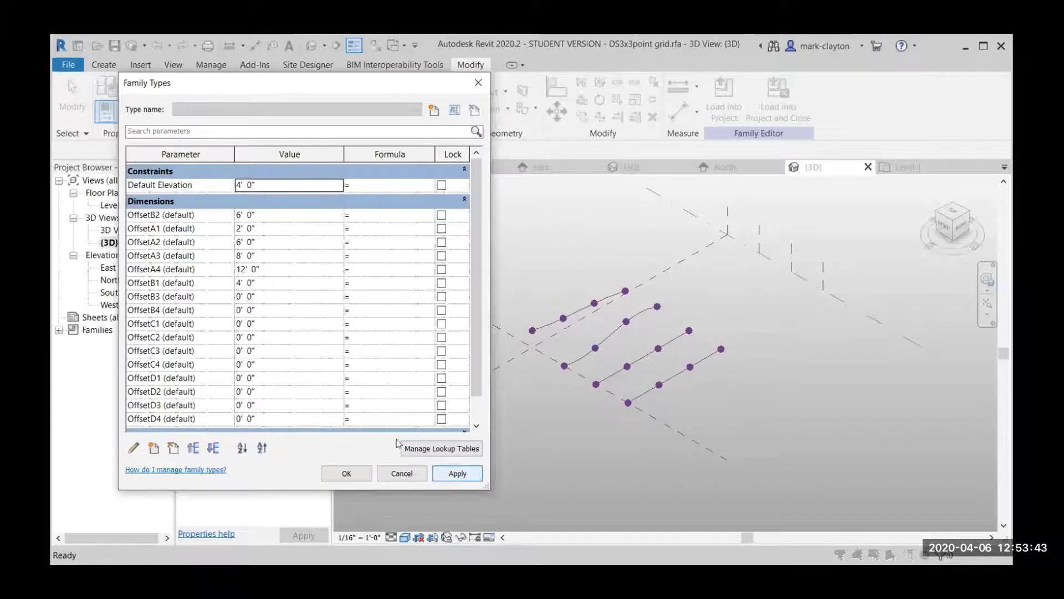
- Set the OffsetB3 family parameter to 8' 0" and OffsetB2 to 12' 0", applying each value
click(279, 296)
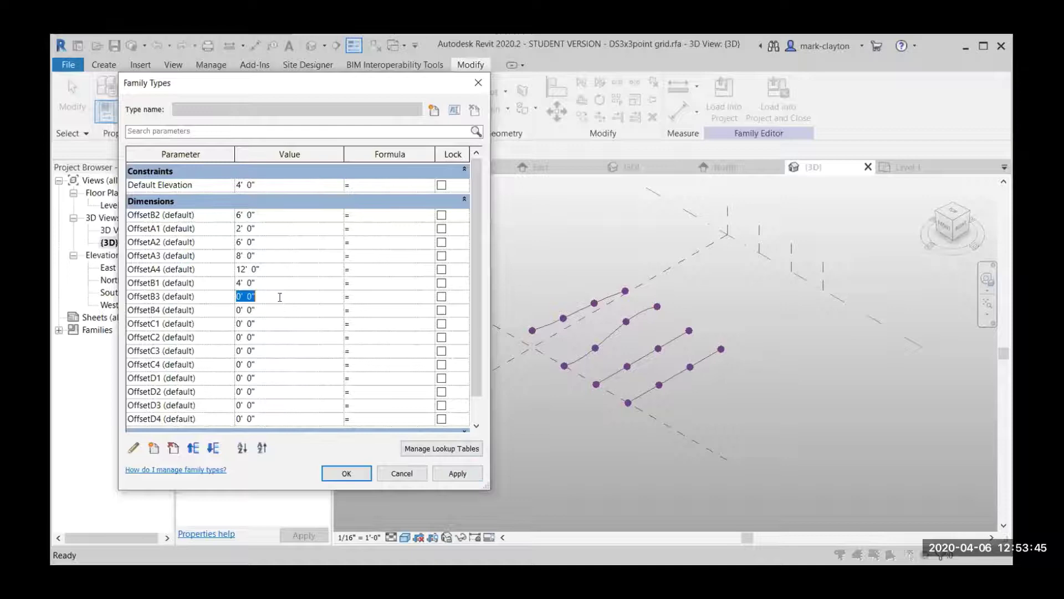
text(8)
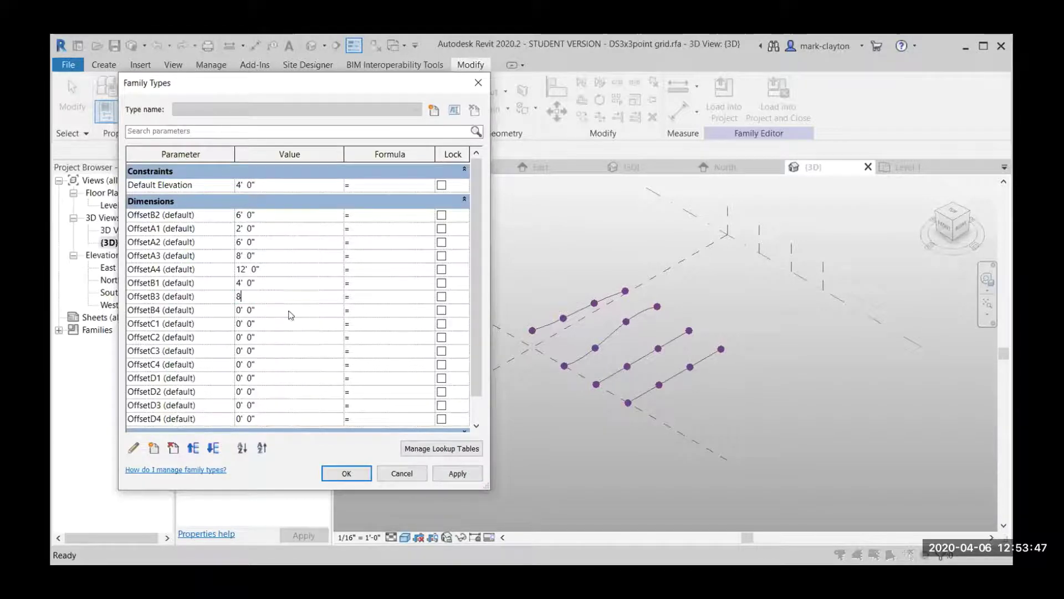
click(451, 474)
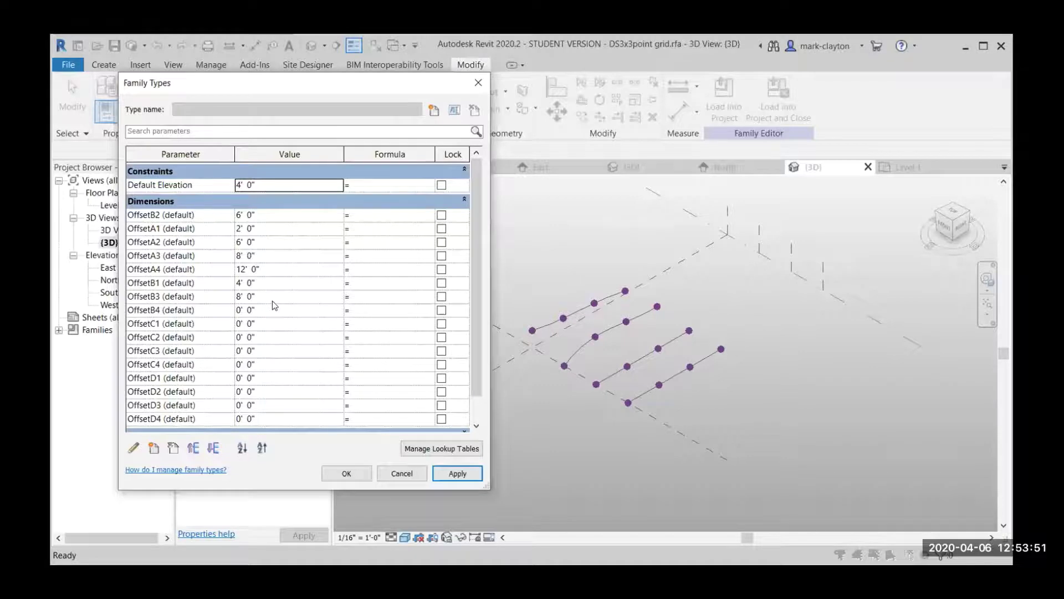
click(280, 216)
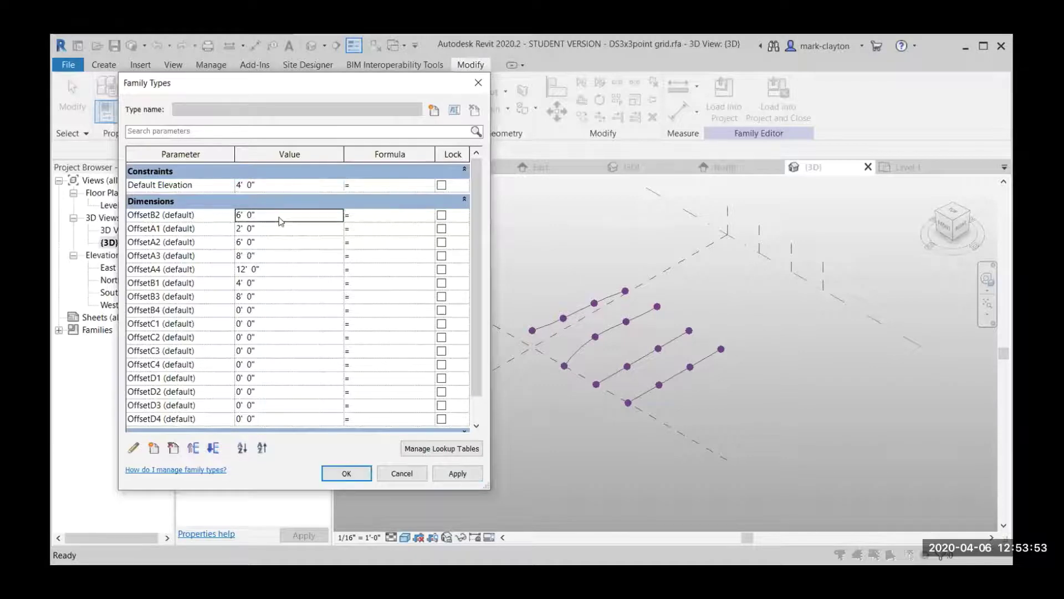
text(12)
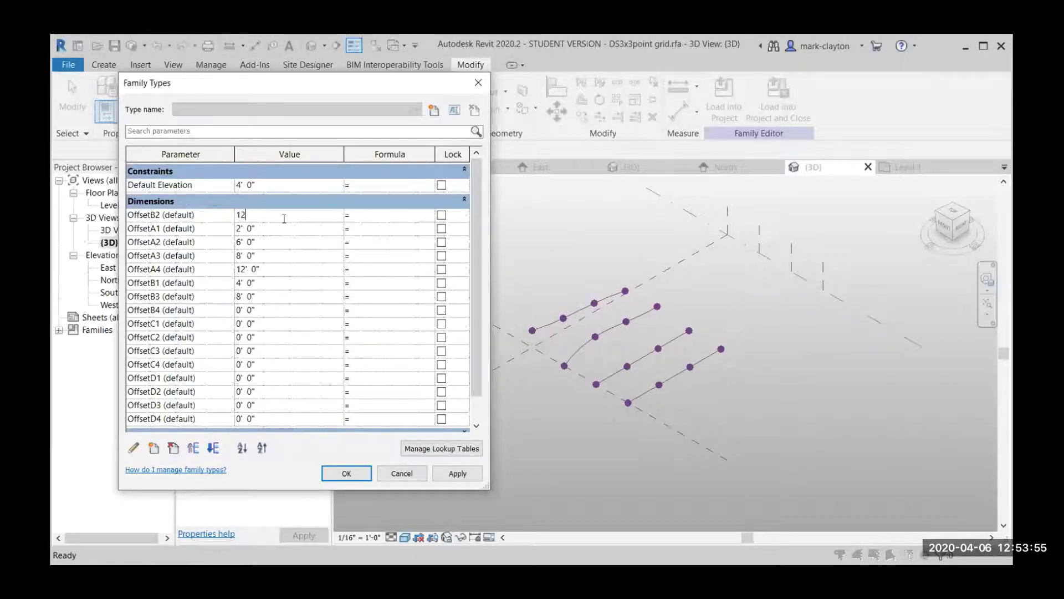
key(Tab)
click(456, 477)
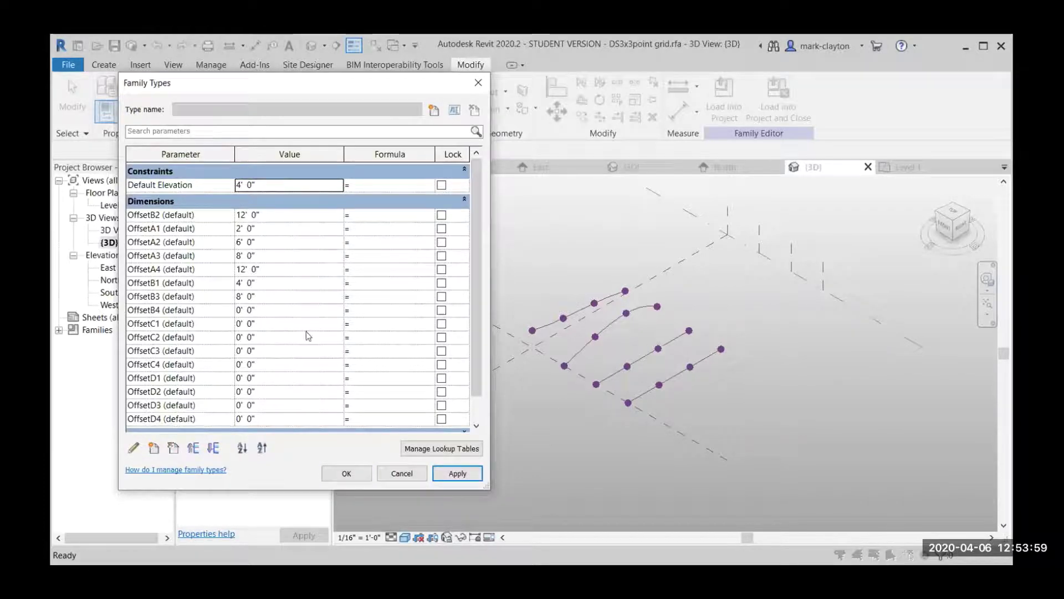
- Set the family parameters OffsetC1 to 4' 0", OffsetC2 to 6' 0", OffsetC3 to 12' 0" and OffsetC4 to 7' 0"
click(270, 323)
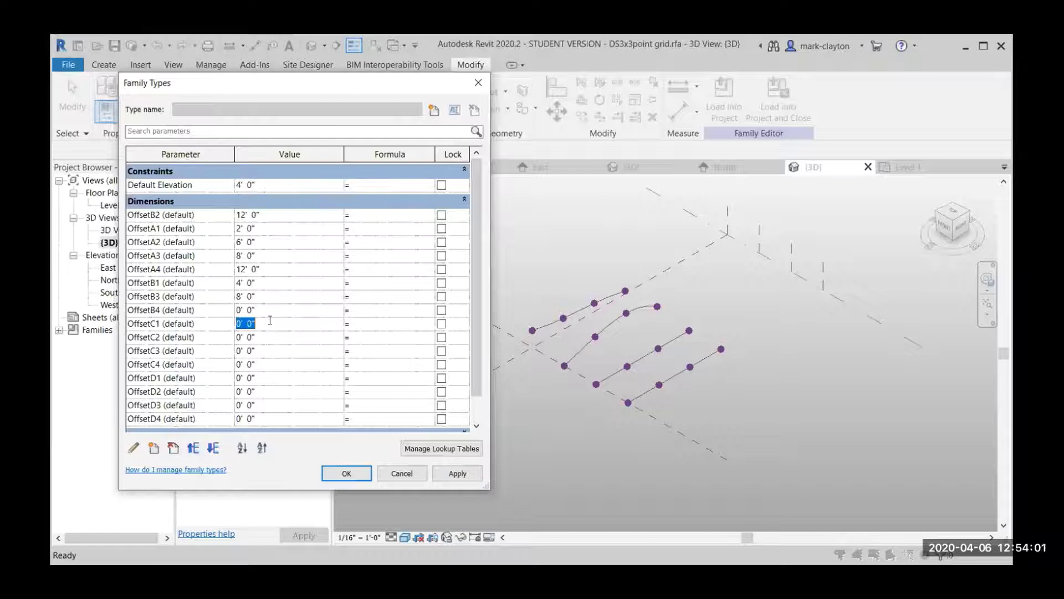
click(278, 337)
text(6)
click(283, 350)
text(12)
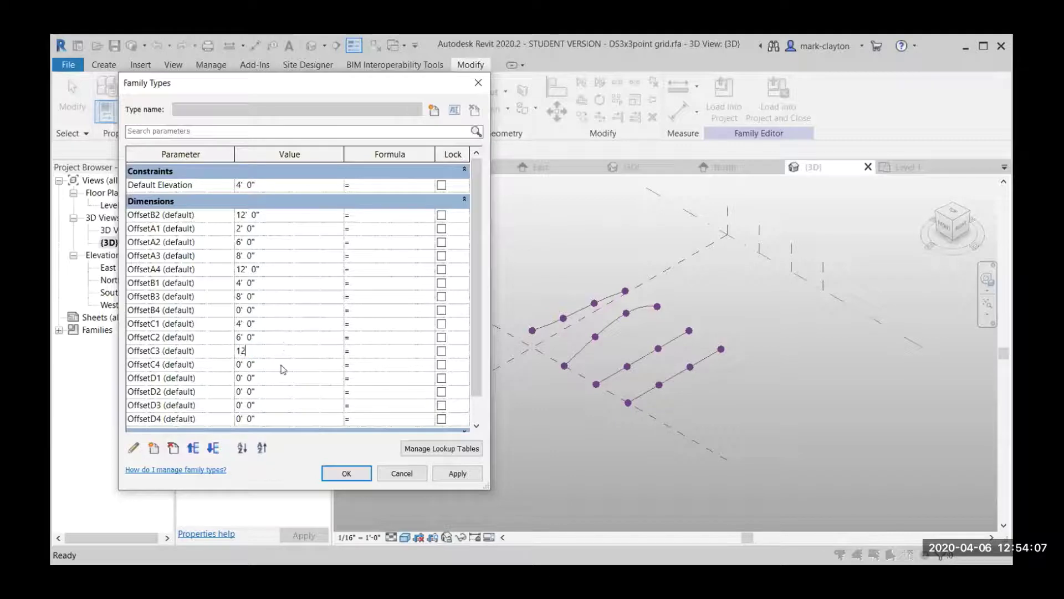
click(282, 363)
text(7)
- Set OffsetD1 to 2' 0", OffsetD2 to 8' 0", OffsetD3 to 2' 0" and OffsetD4 to 4' 0", then apply and accept the family types
click(274, 378)
text(2)
click(275, 392)
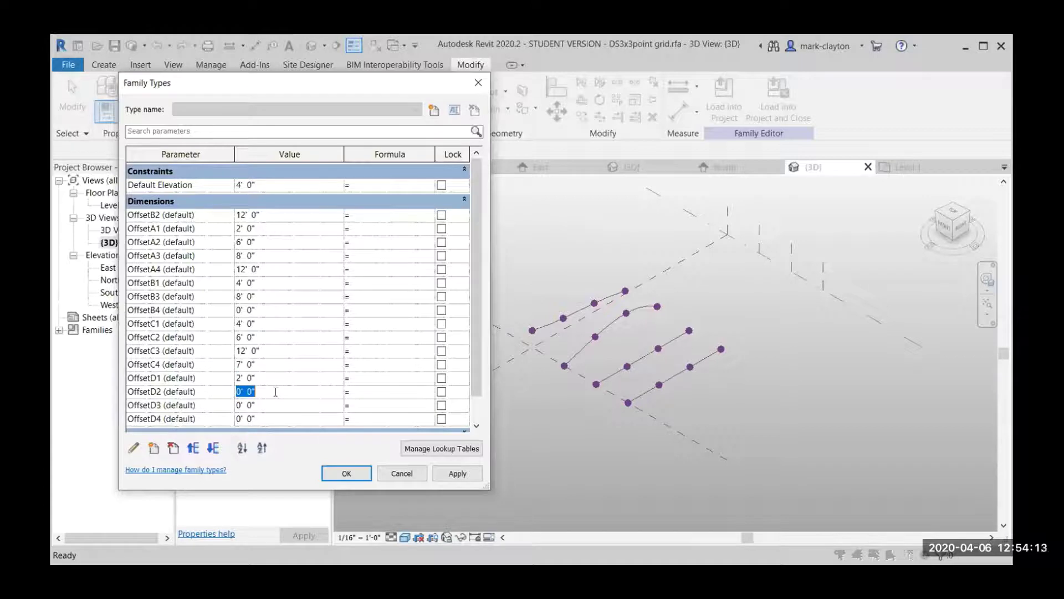
text(8)
click(272, 407)
text(2)
click(274, 419)
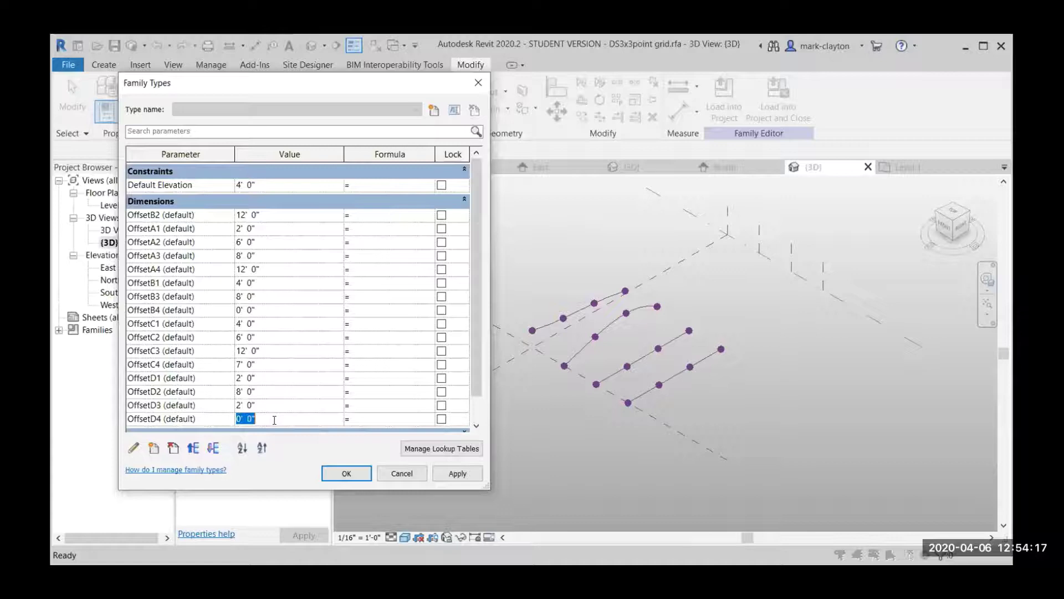
text(4)
key(Tab)
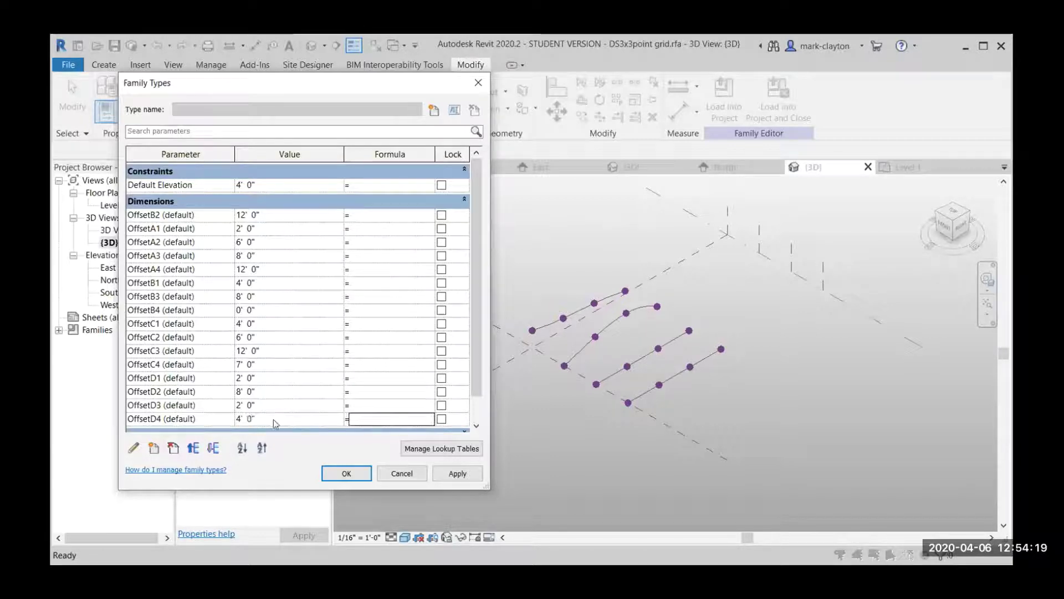
drag(470, 371, 469, 397)
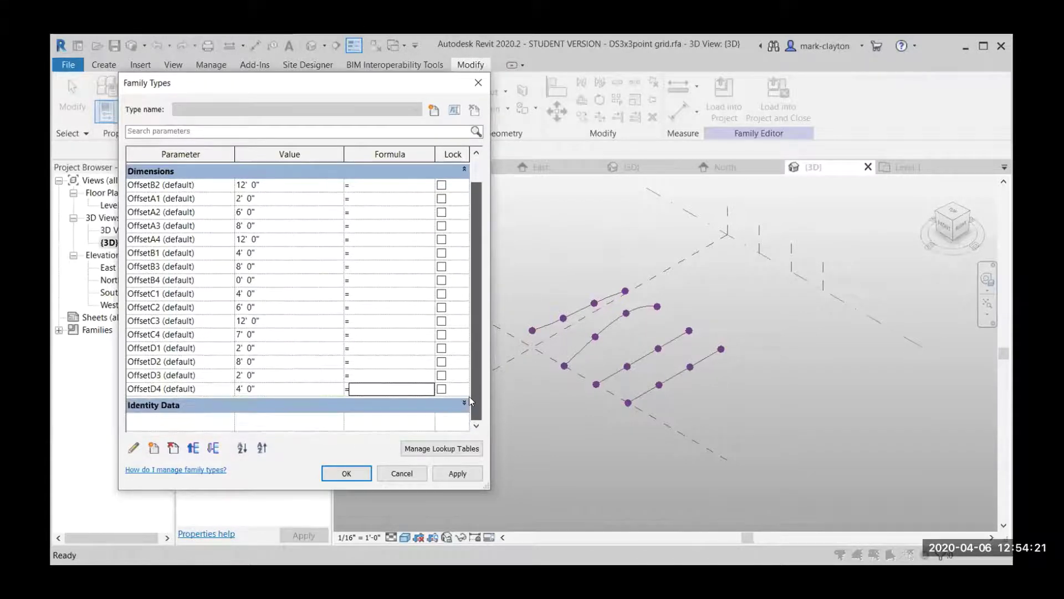
click(460, 474)
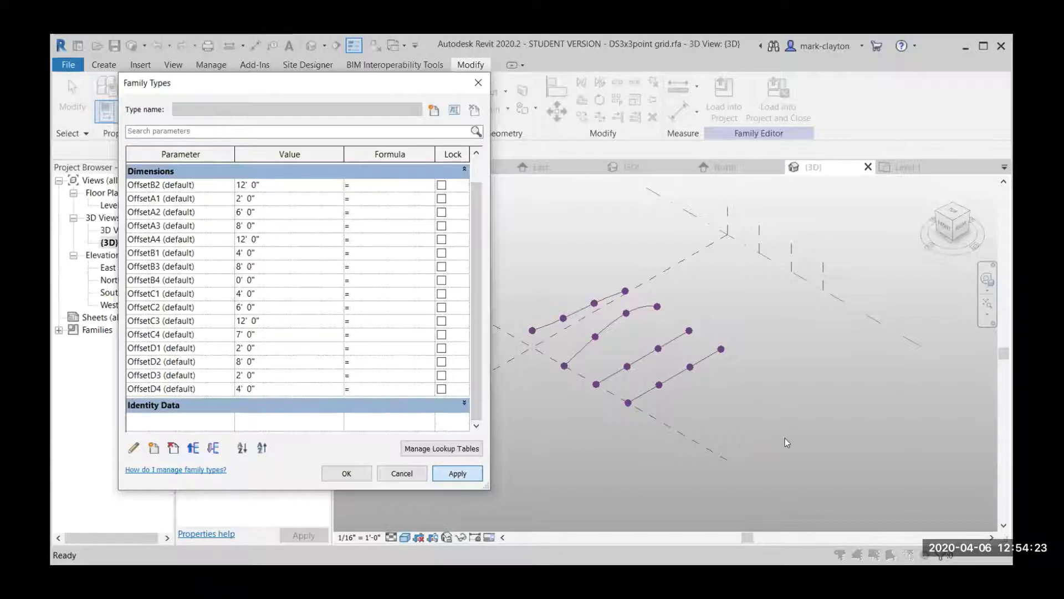
click(348, 474)
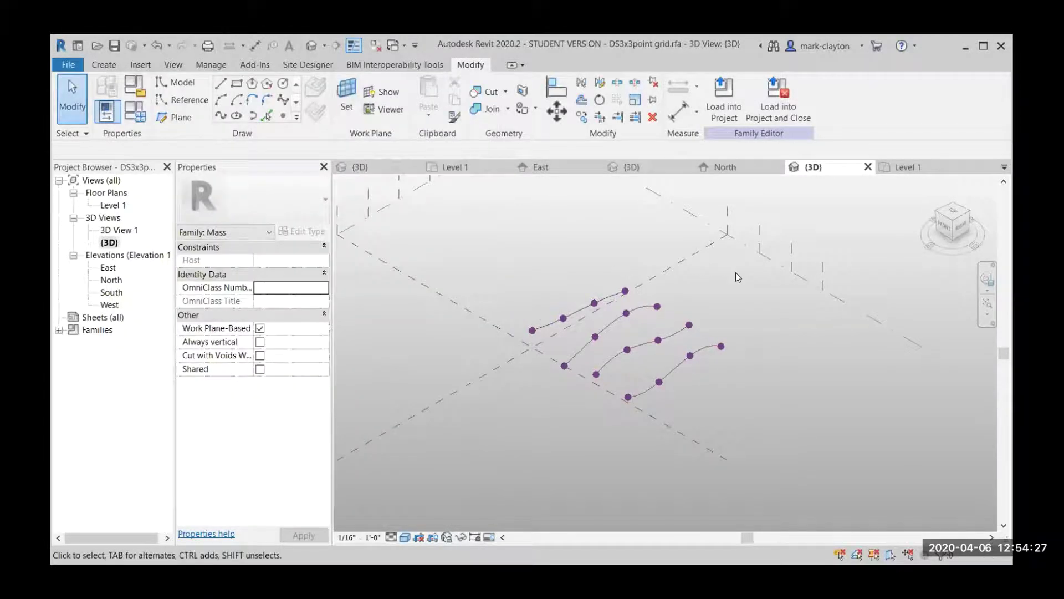
- Select all four reference splines and create a lofted surface form through them
scroll(647, 281, up, 2)
middle_drag(679, 290, 677, 261)
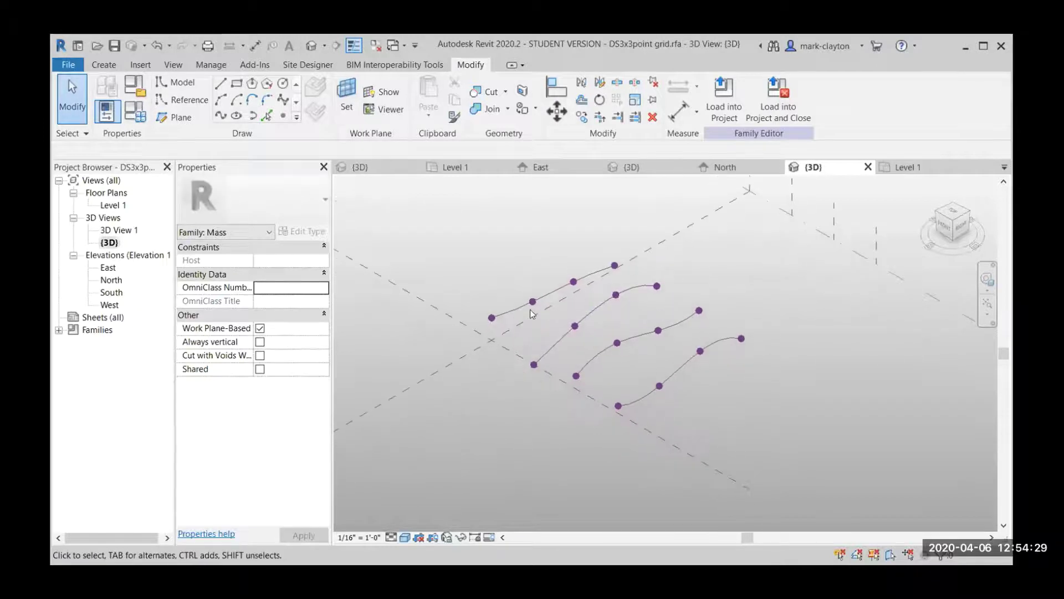
click(600, 309)
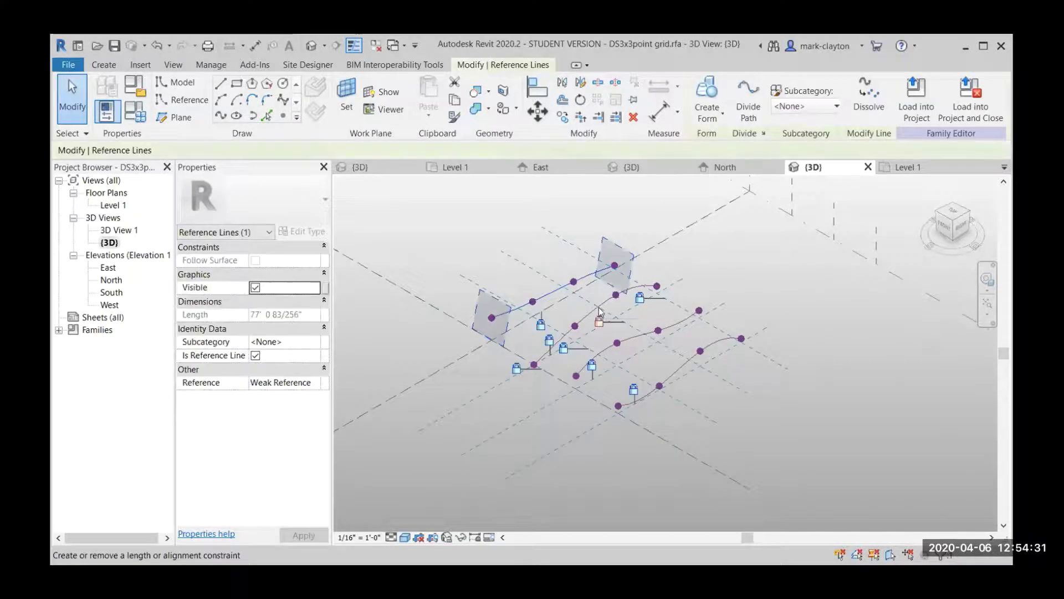
ctrl+click(647, 333)
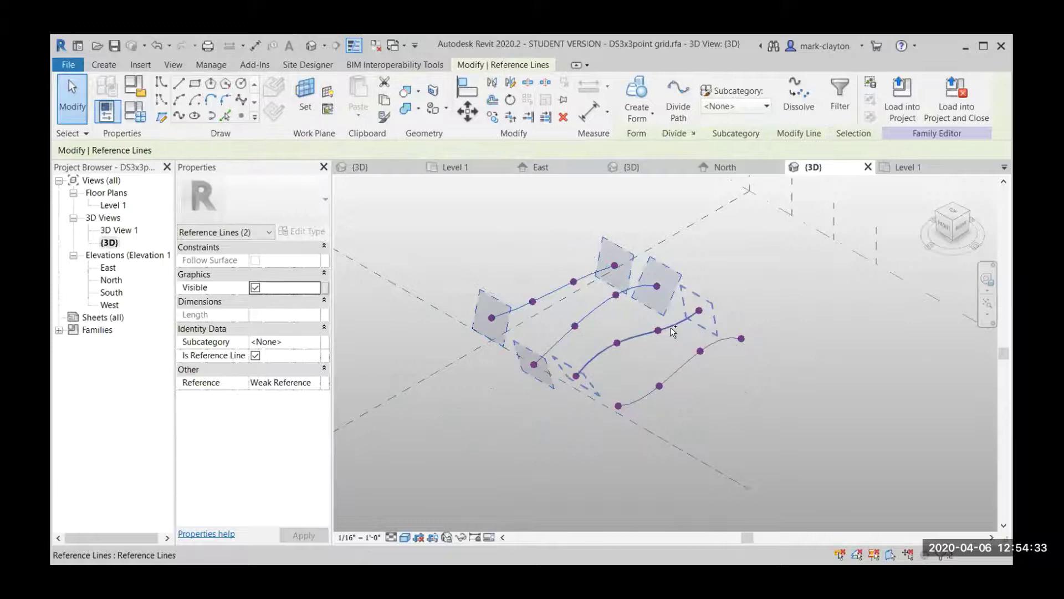
ctrl+click(711, 342)
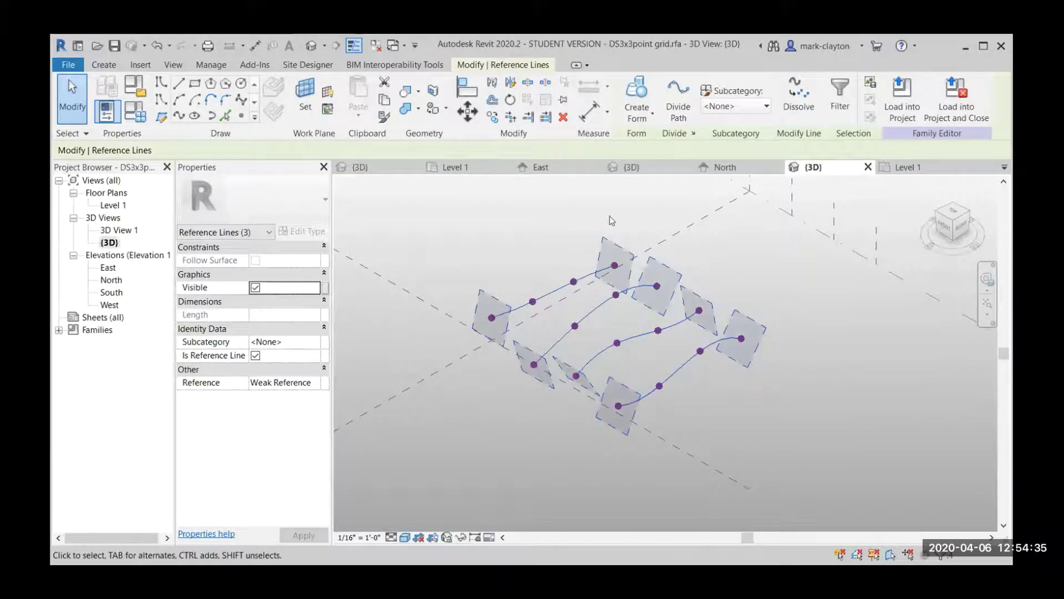
click(636, 93)
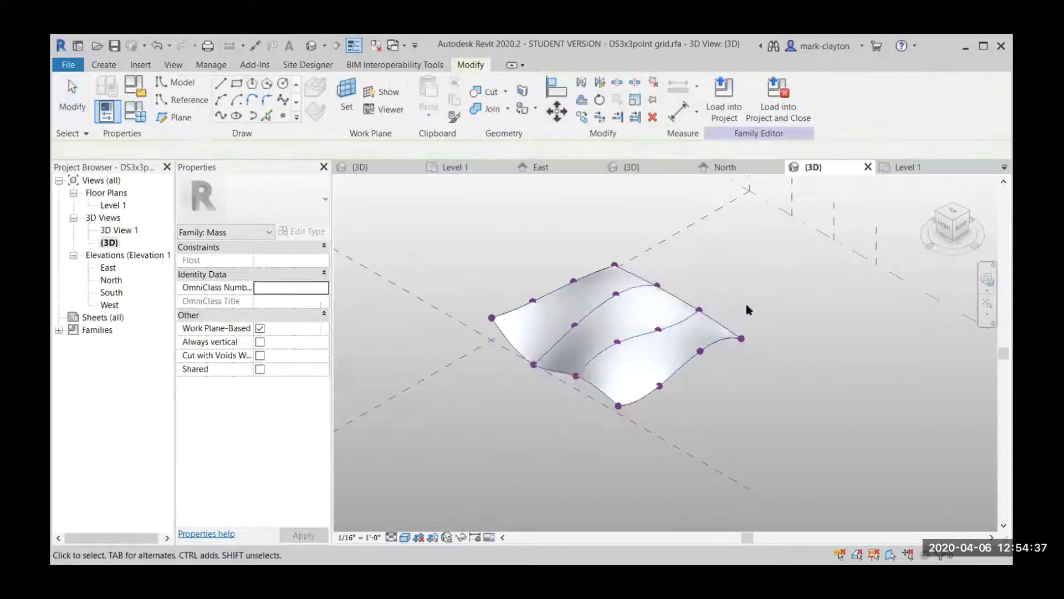
- Reopen the family types and set OffsetB2 to 8' 0", applying it to flex the surface
click(146, 115)
click(267, 217)
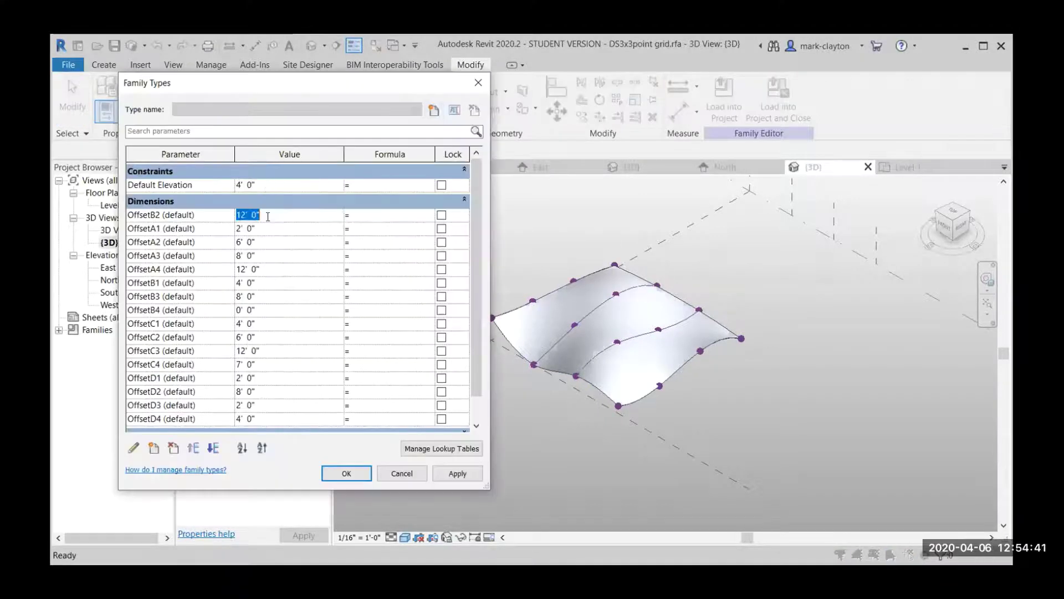
text(8)
click(457, 474)
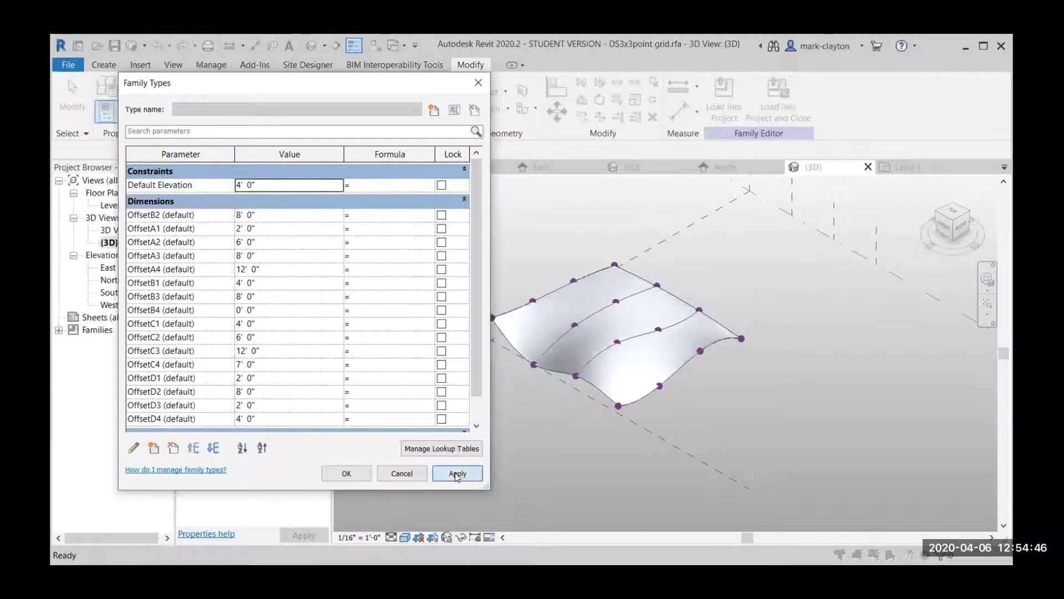
- Set the OffsetA4 and OffsetA1 family parameters to 20' 0" each, applying each value
click(280, 258)
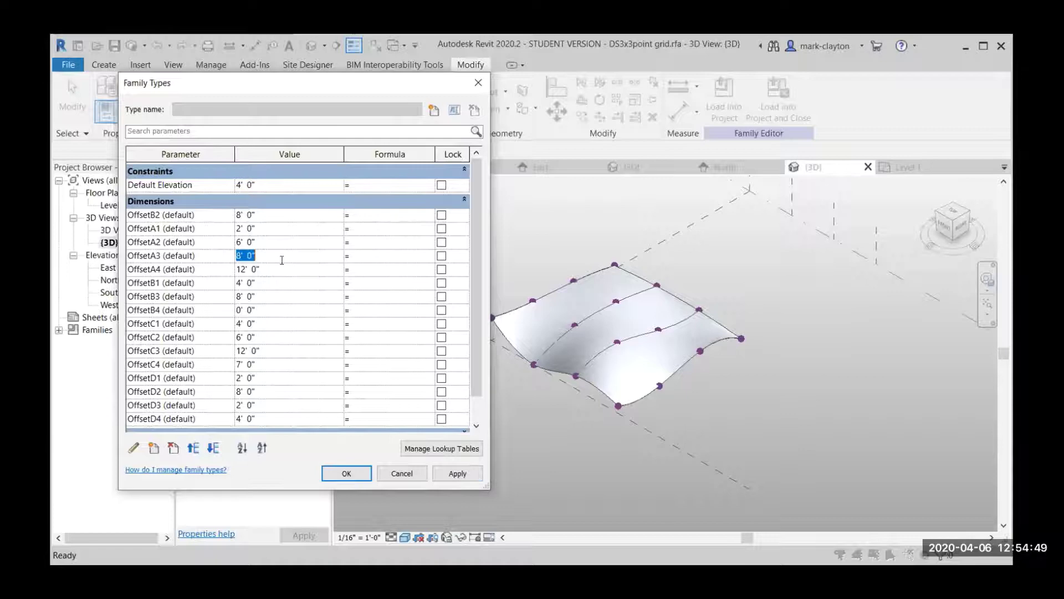
click(283, 268)
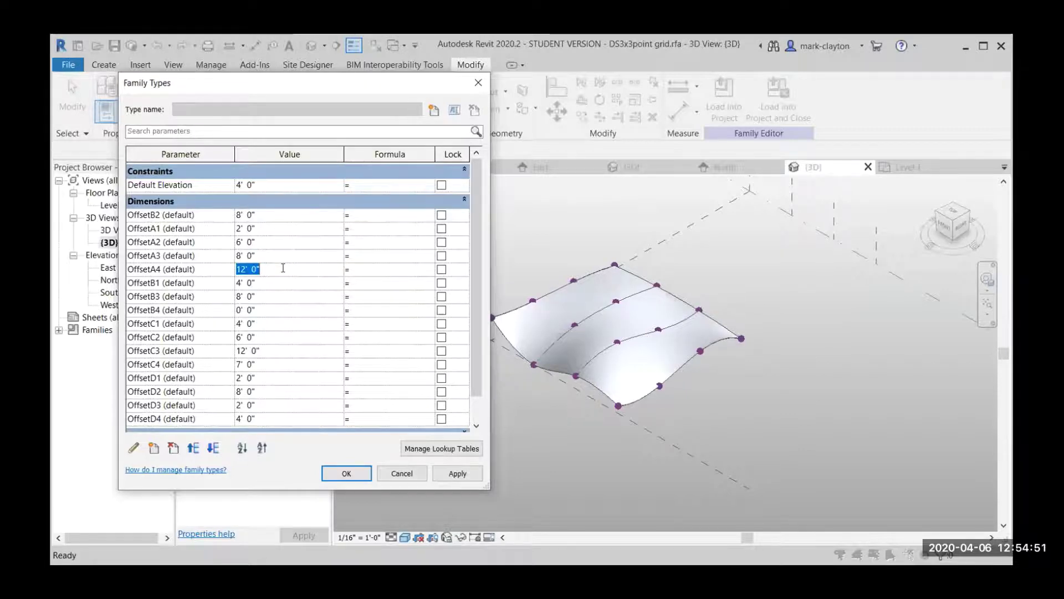
text(20)
key(Tab)
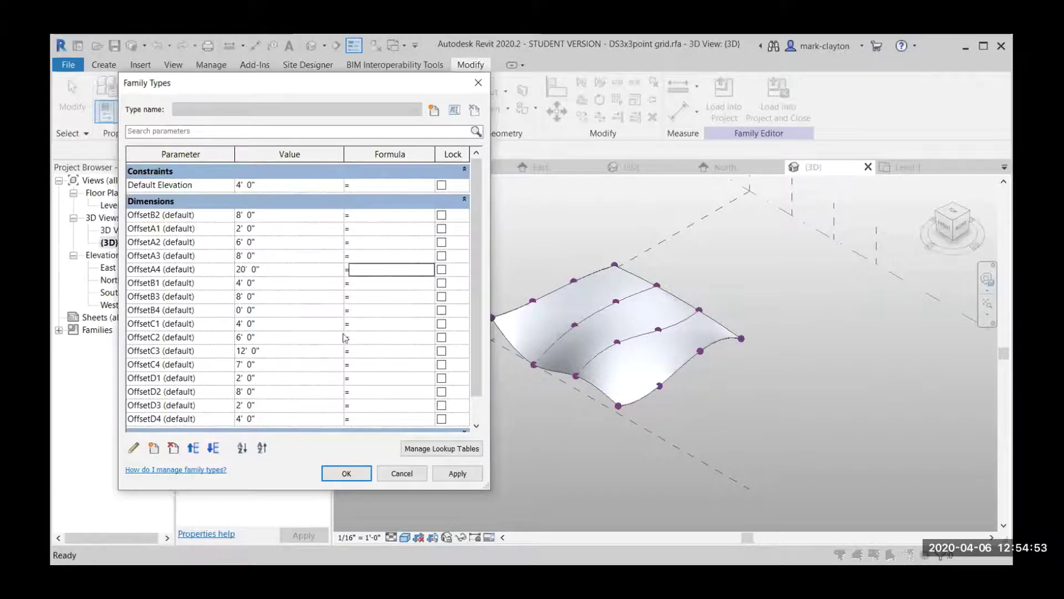
click(468, 470)
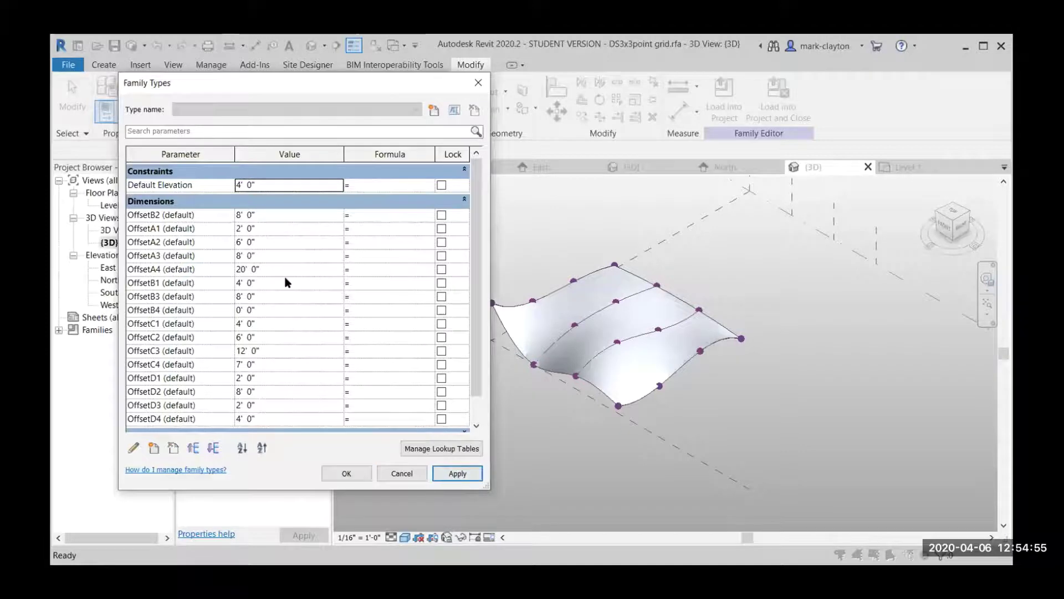
click(293, 228)
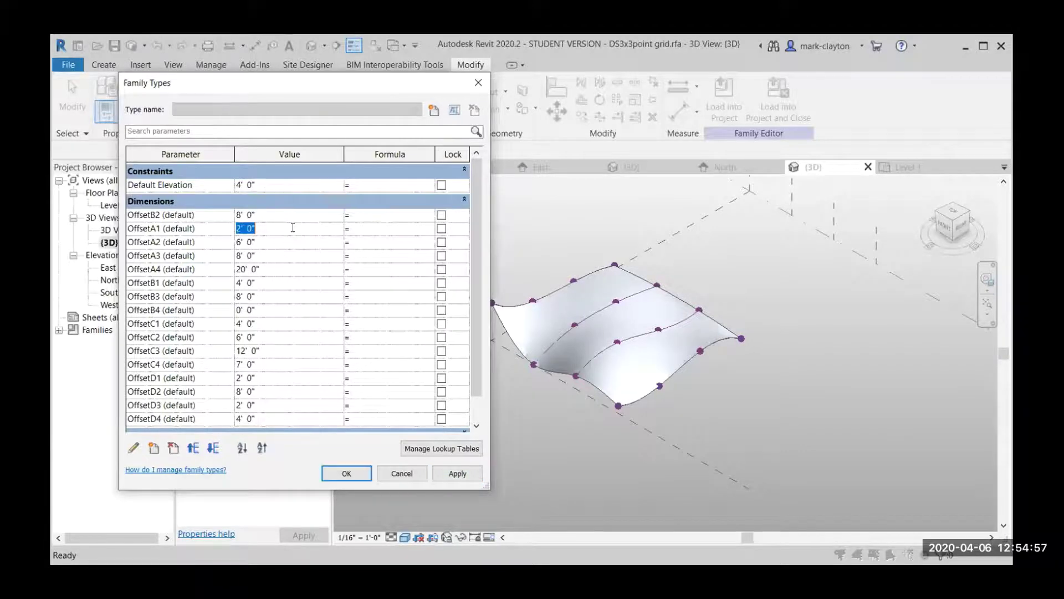
text(20)
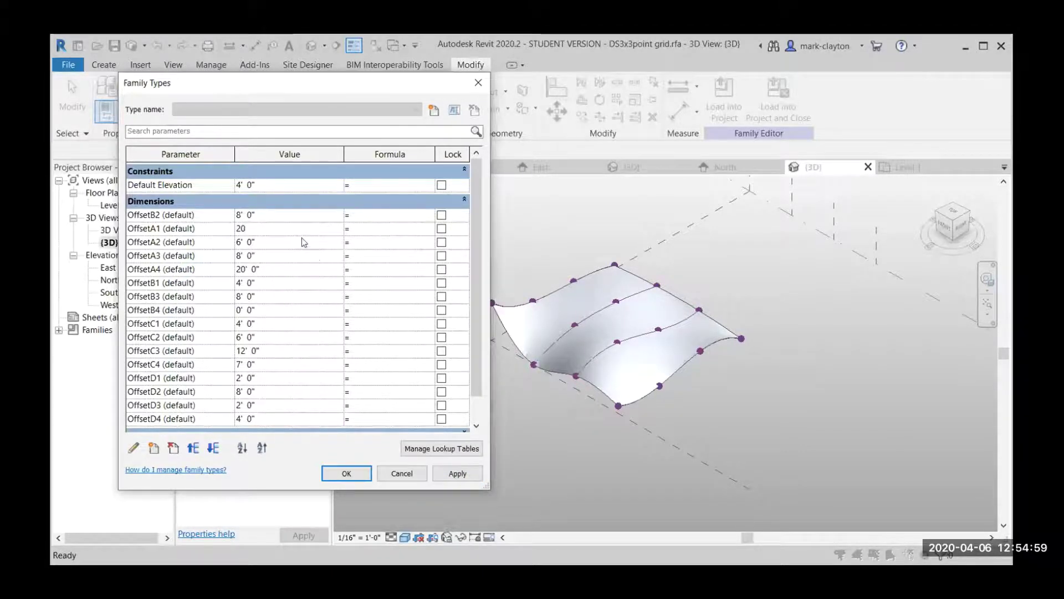
click(457, 472)
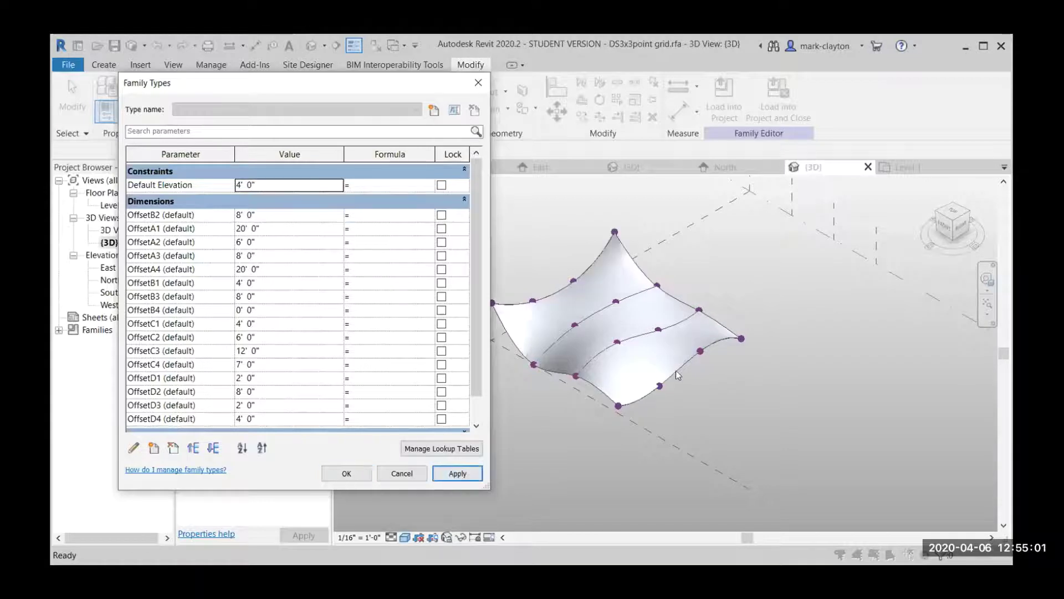
- Set the OffsetB4 family parameter to 6' 0", apply it and accept the family types
click(280, 310)
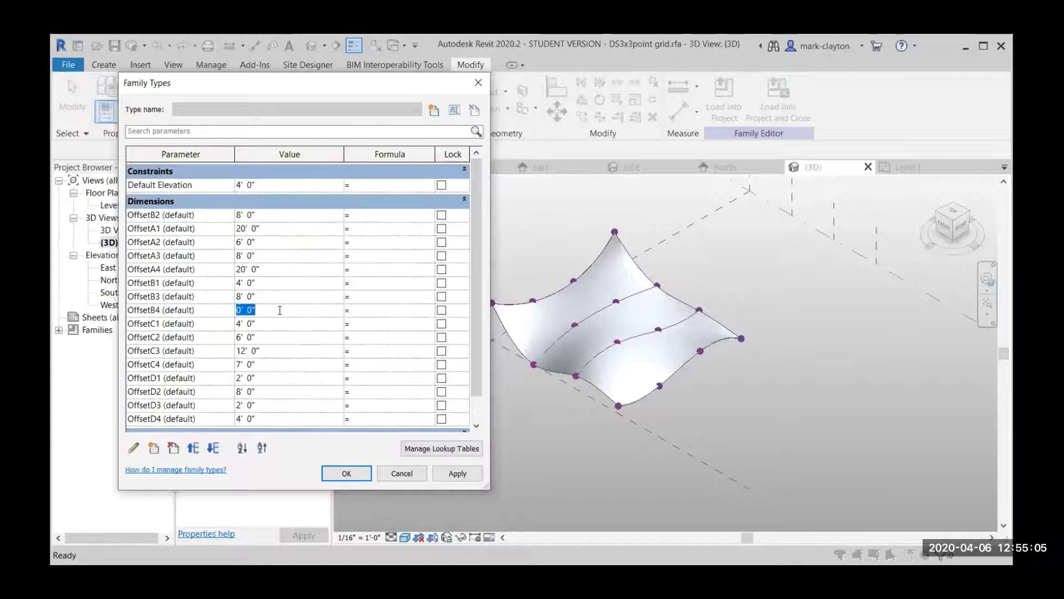
text(6)
key(Tab)
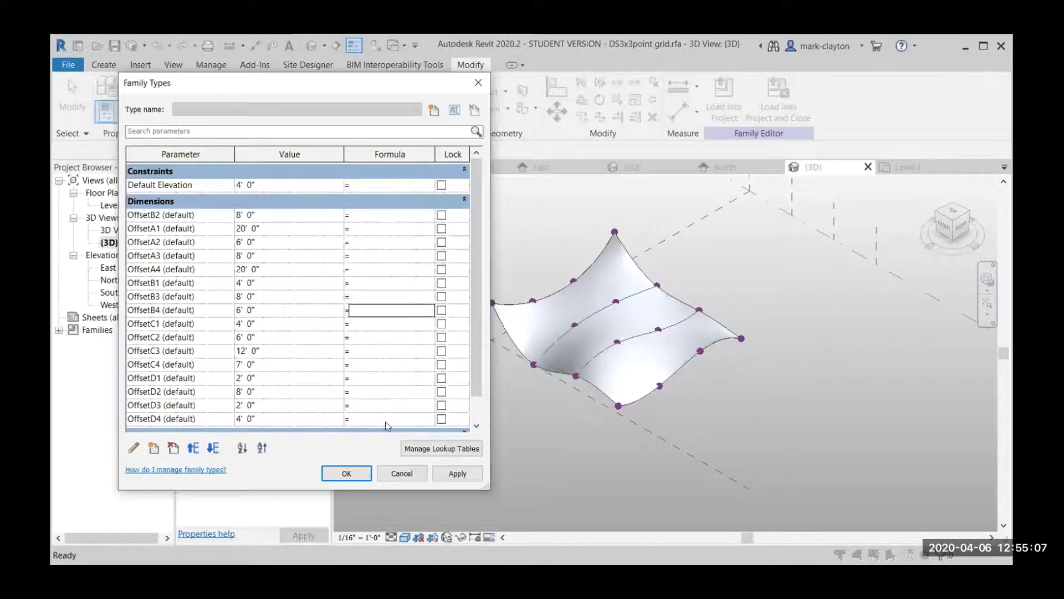
click(450, 474)
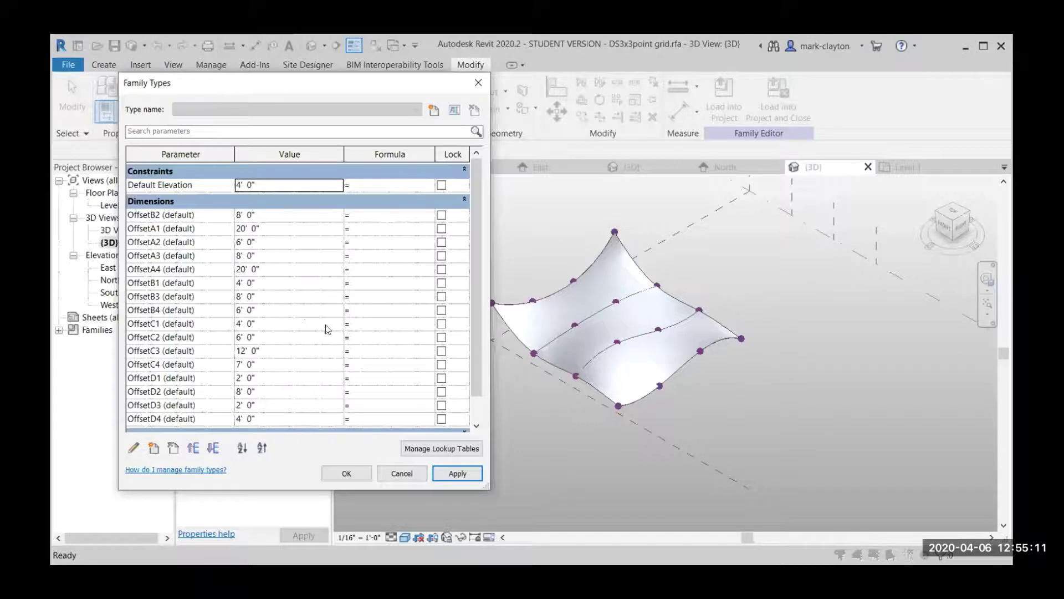
click(350, 473)
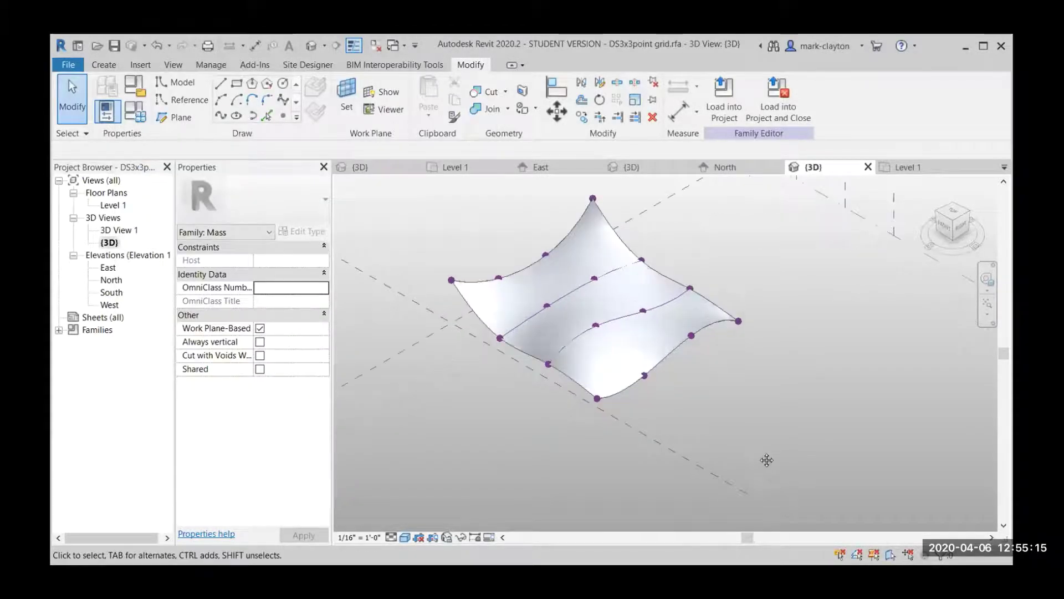
- Select the surface form and divide its surface into a UV grid with the default divisions
shift+middle_drag(767, 460, 762, 399)
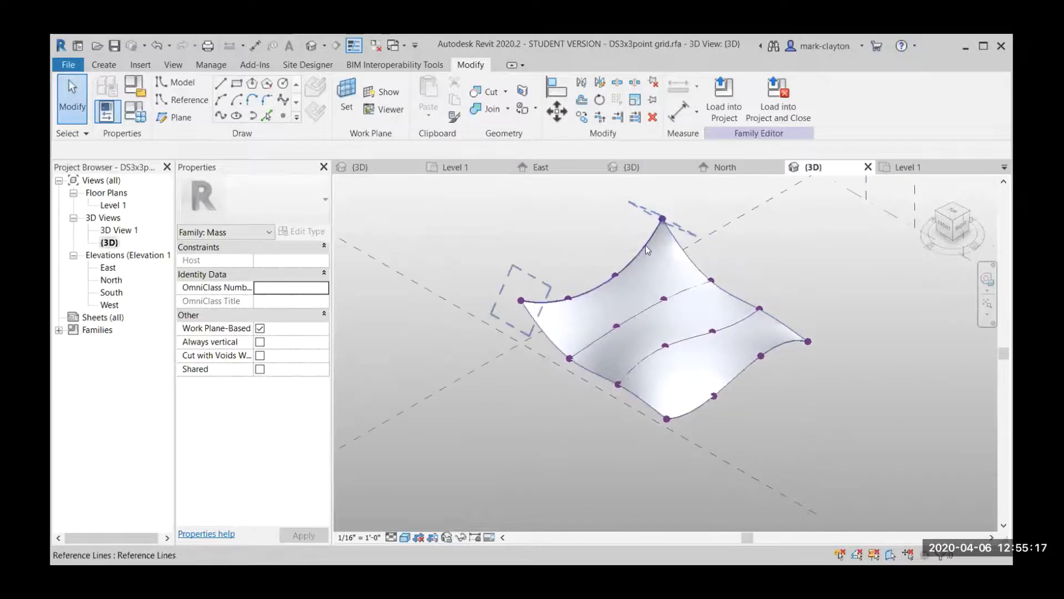
click(672, 254)
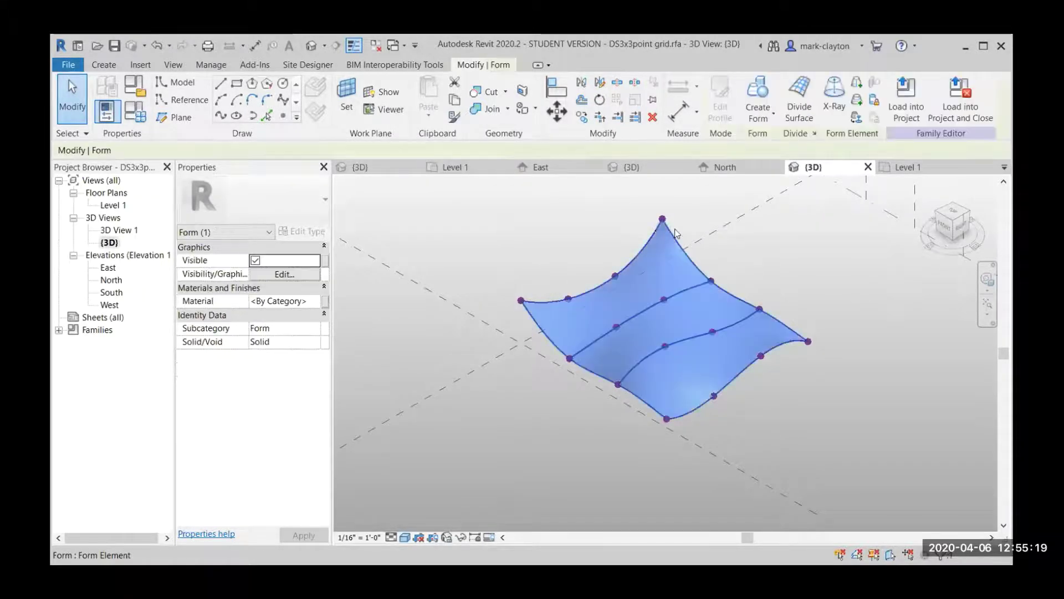
click(799, 91)
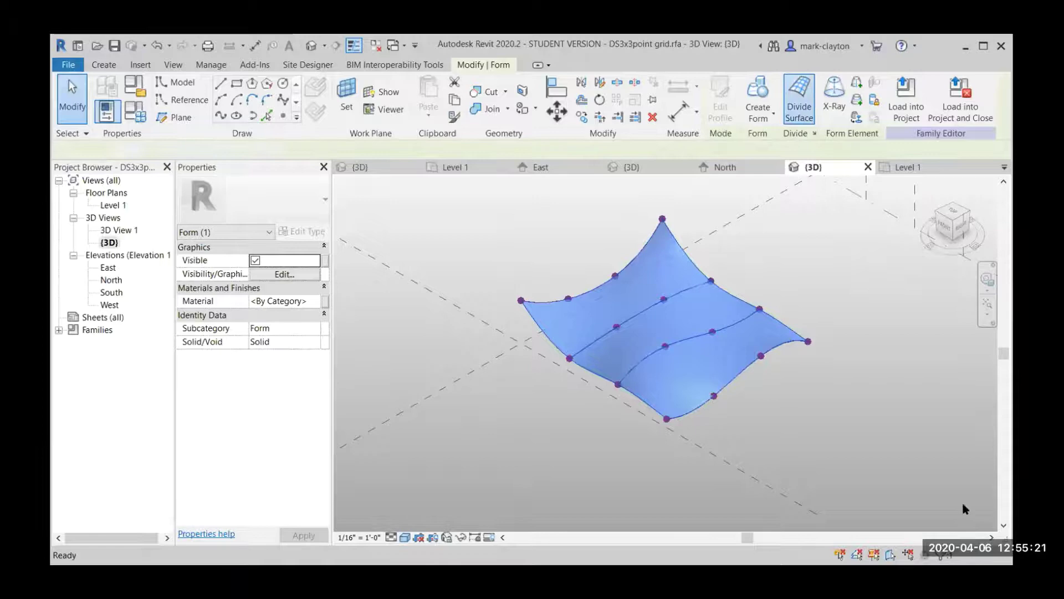
scroll(810, 347, up, 3)
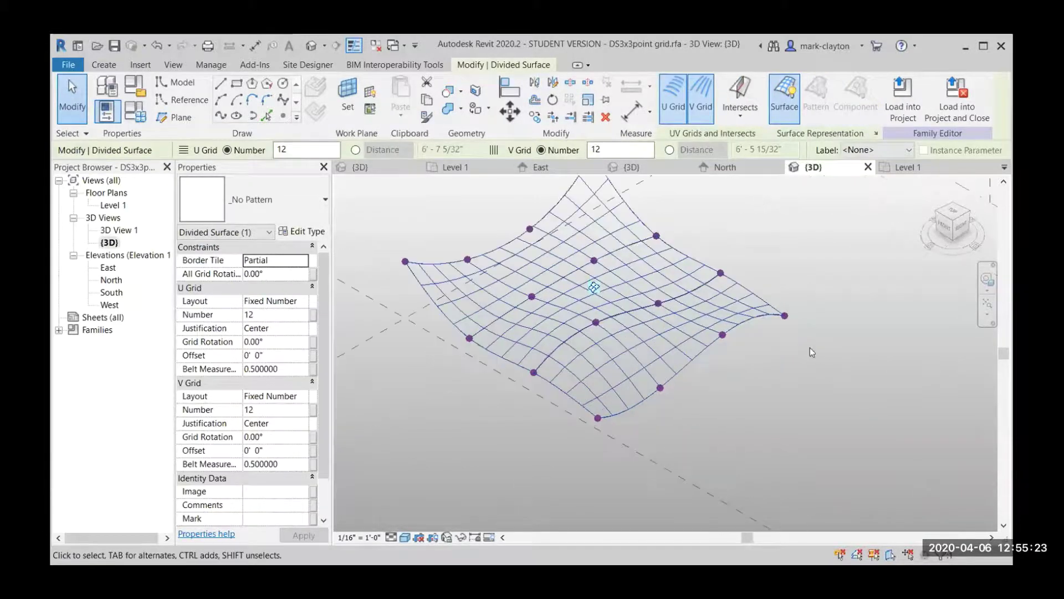
middle_drag(918, 447, 996, 514)
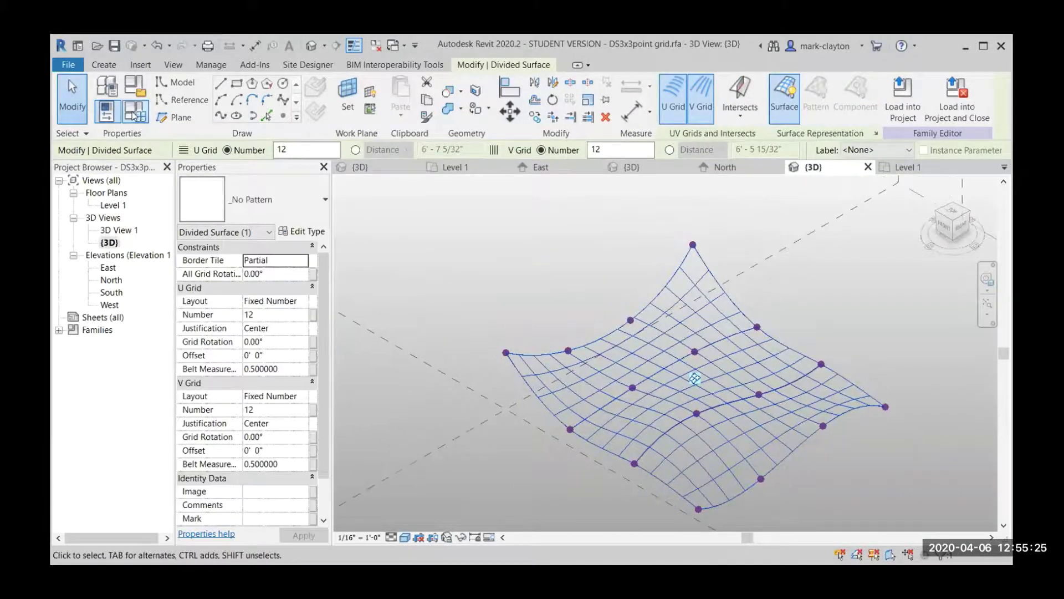
- Open the family types and set OffsetB2 to 5' 0", applying it to flex the divided surface
key(f)
key(t)
click(277, 219)
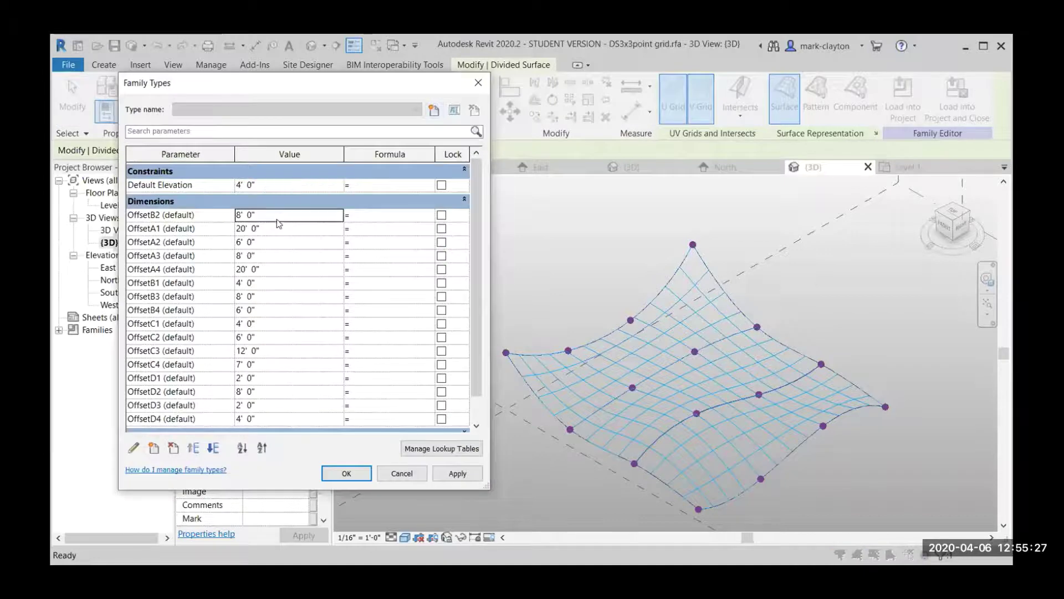
text(5)
key(Tab)
click(457, 473)
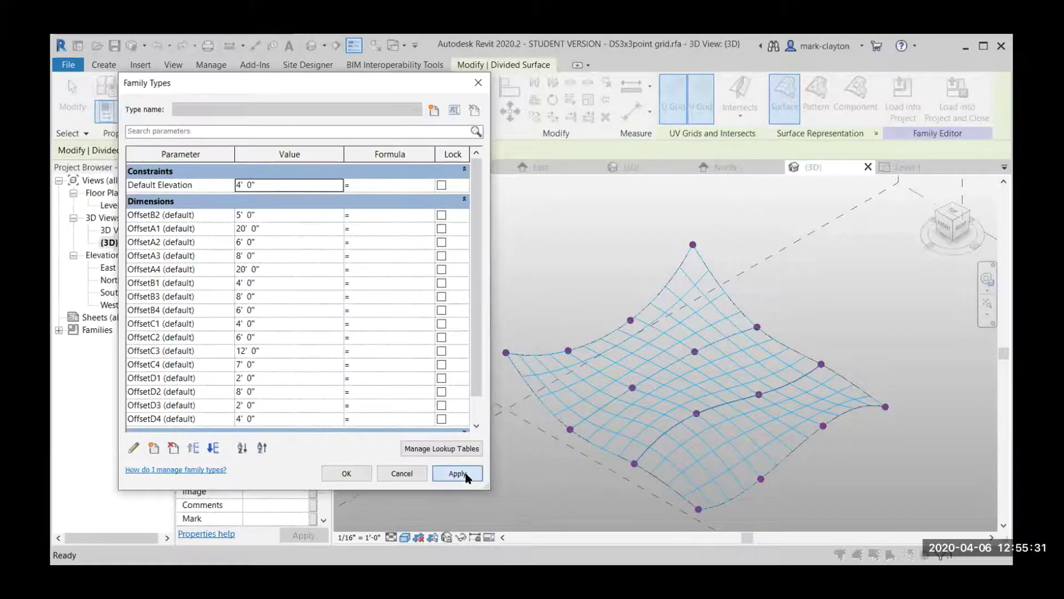
- Set the OffsetA4 family parameter to 18' 0" and OffsetD1 to 23' 0", applying each value
click(287, 271)
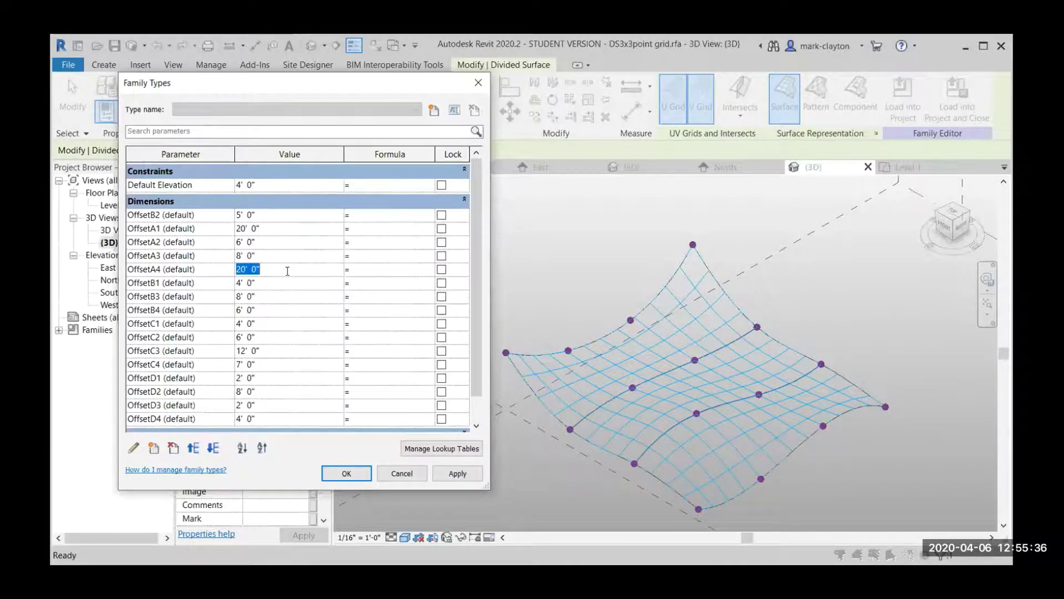
text(18)
key(Tab)
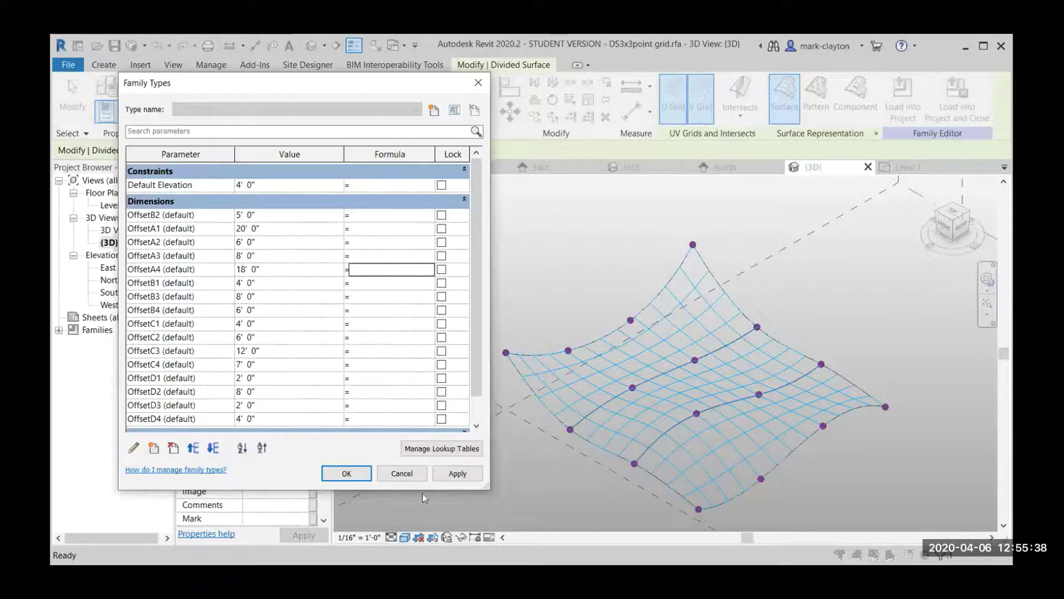
click(458, 474)
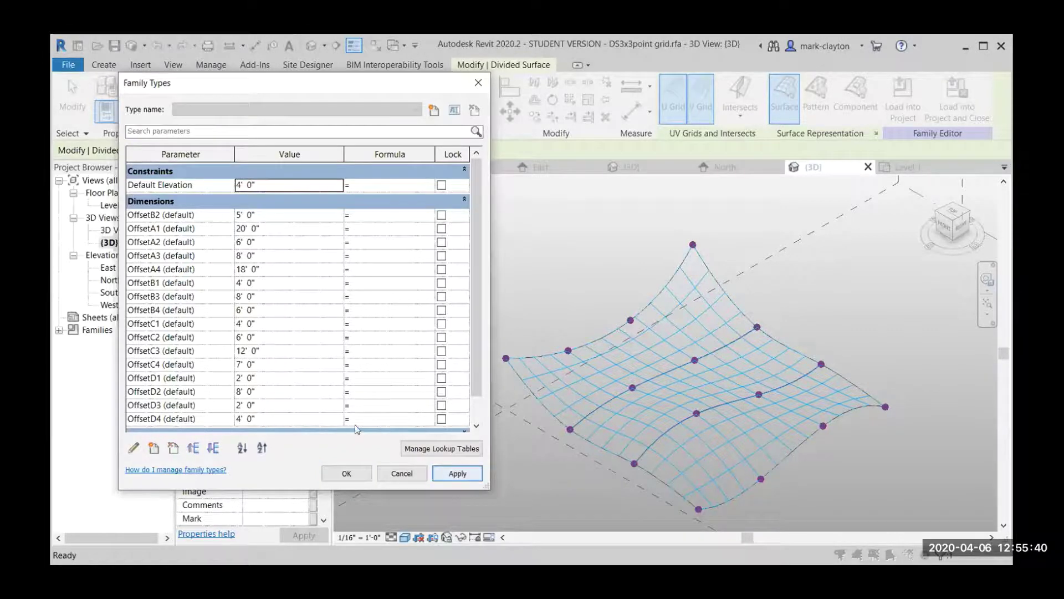
click(294, 379)
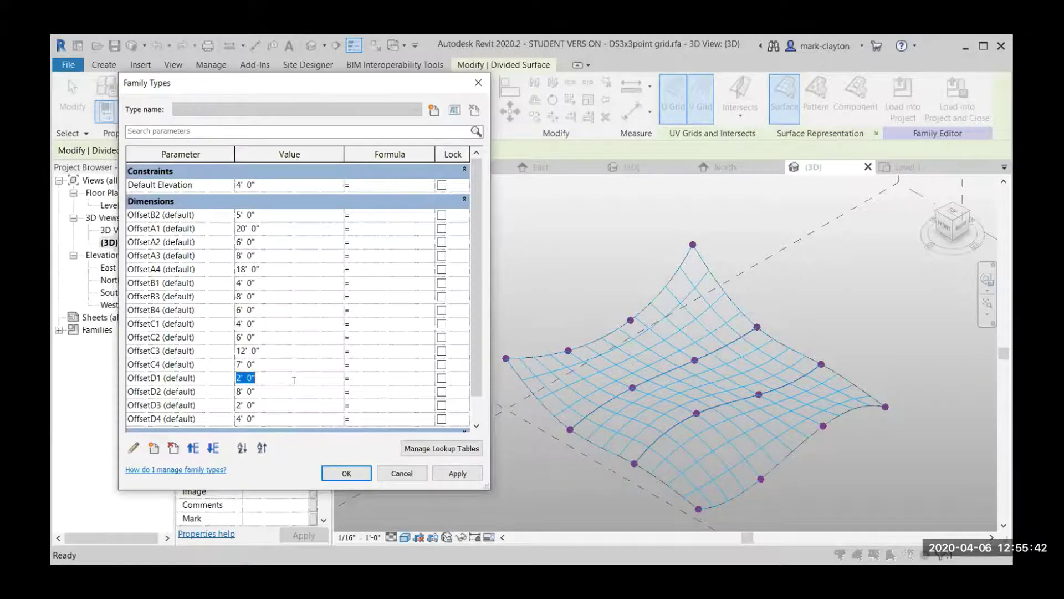
text(23)
click(453, 472)
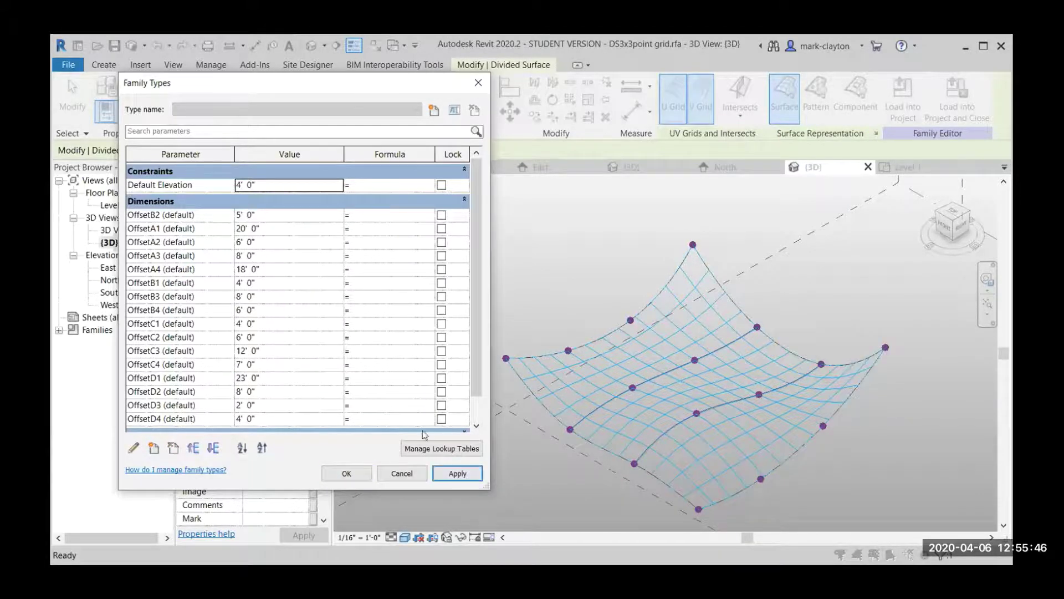
- Set the OffsetC2 family parameter to 24' 0", apply it and accept the family types
click(295, 326)
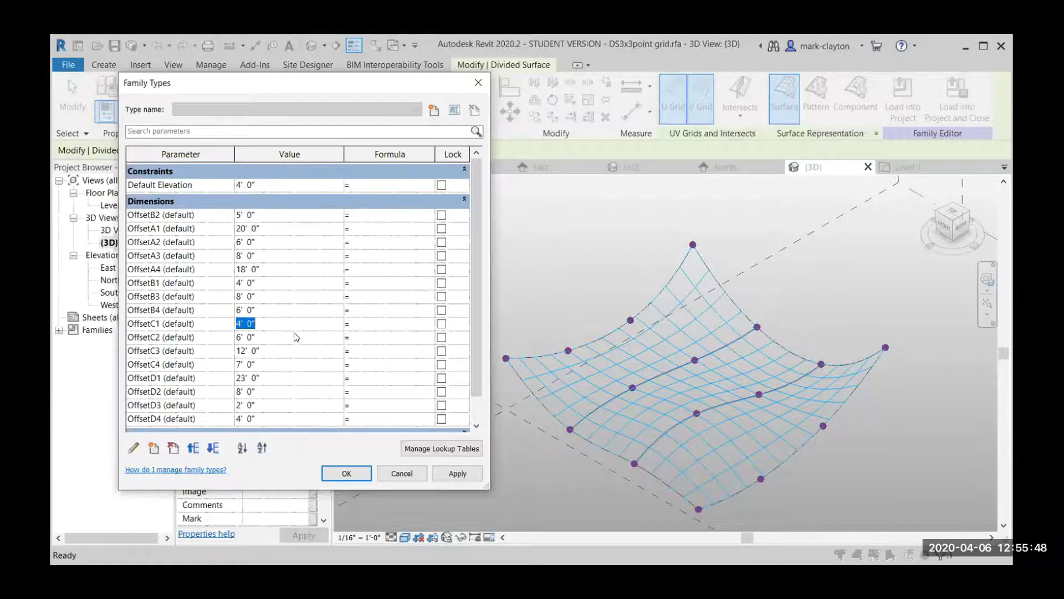
click(295, 338)
text(2)
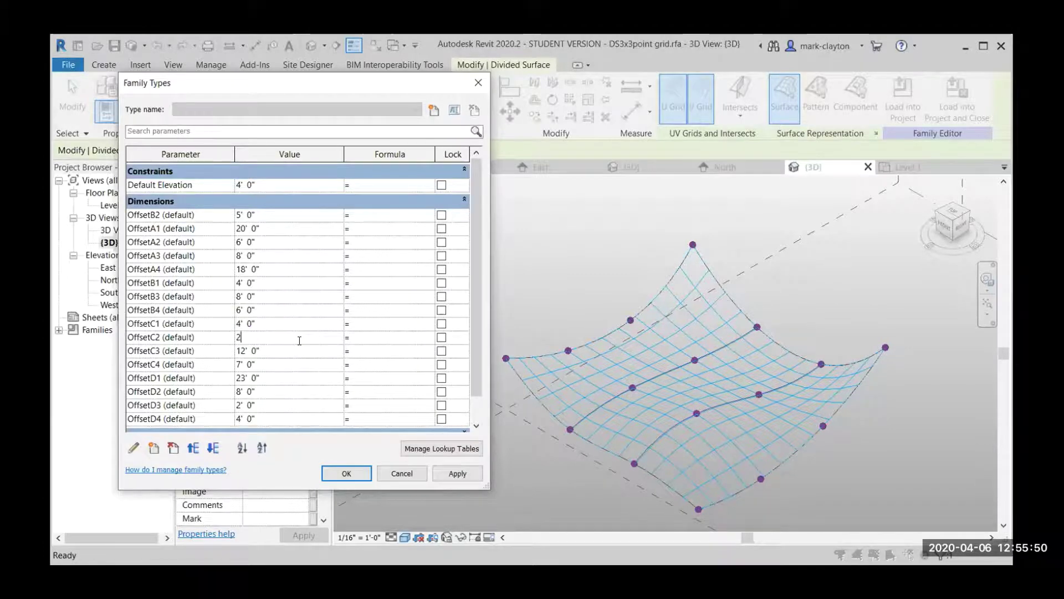
text(4)
key(Tab)
click(457, 473)
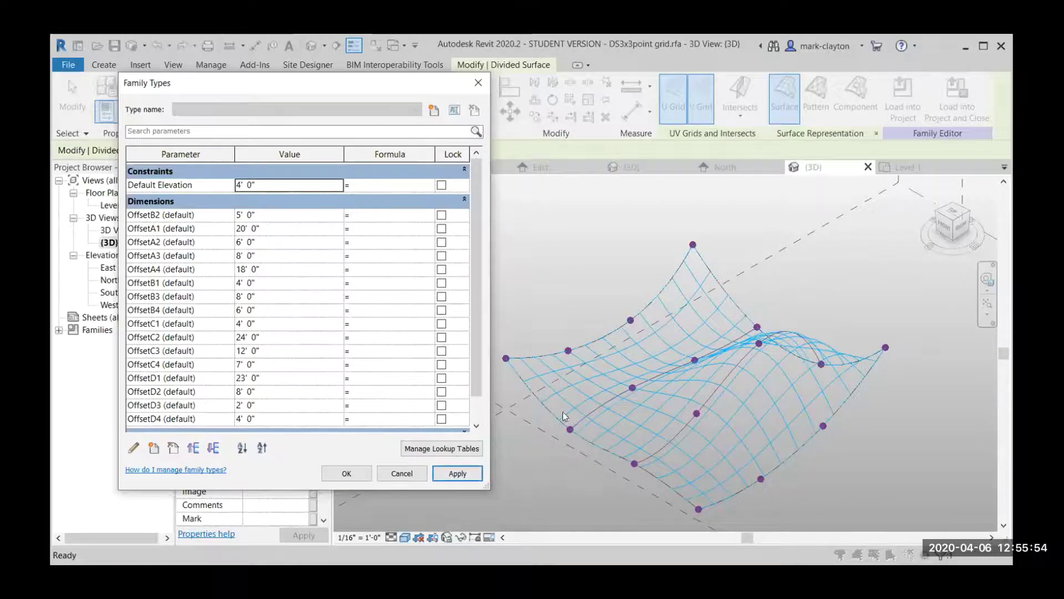
click(356, 474)
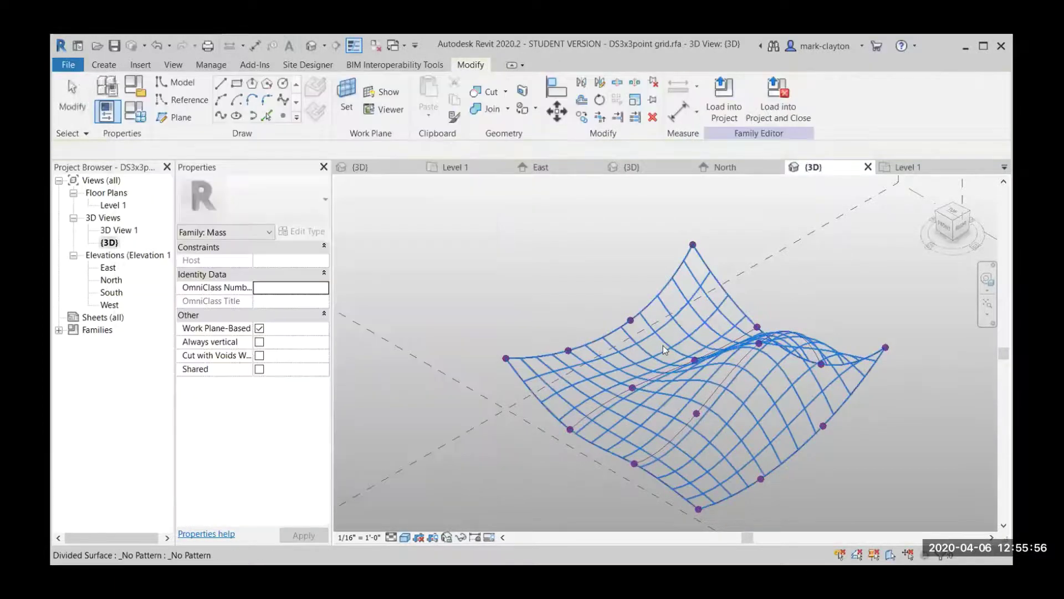
scroll(663, 345, up, 3)
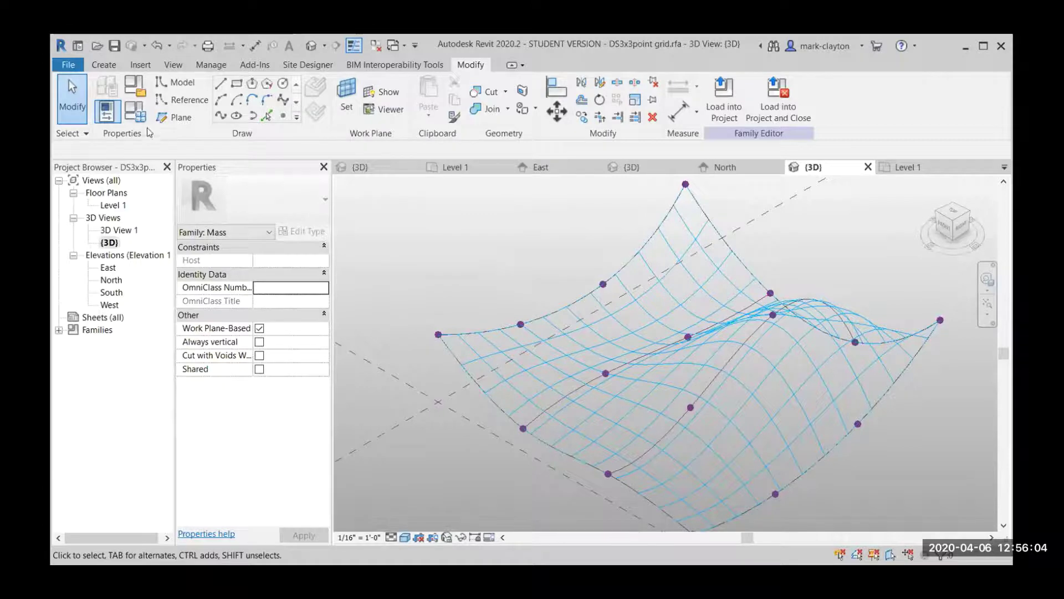
- Switch to the CPPBsimpleRectangle.rfa 3D view and load that curtain panel family into DS3x3point grid.rfa only
click(67, 65)
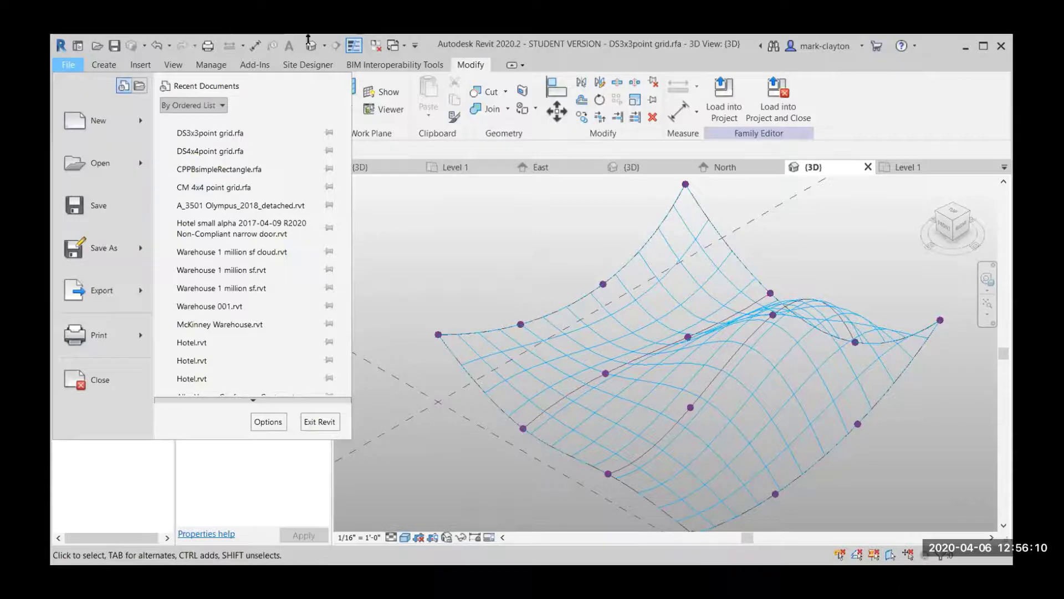
click(455, 67)
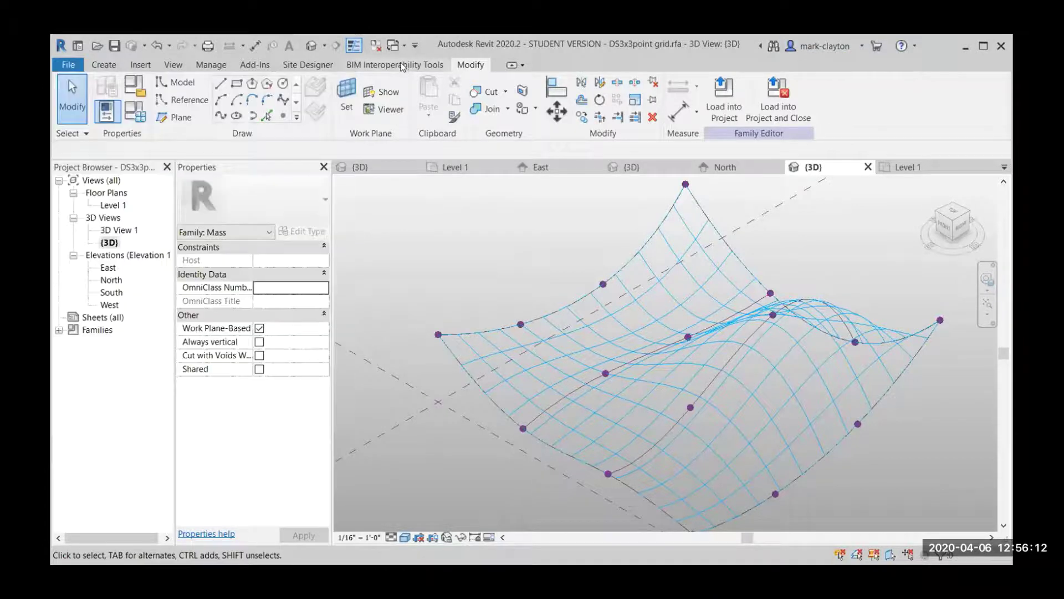
click(395, 45)
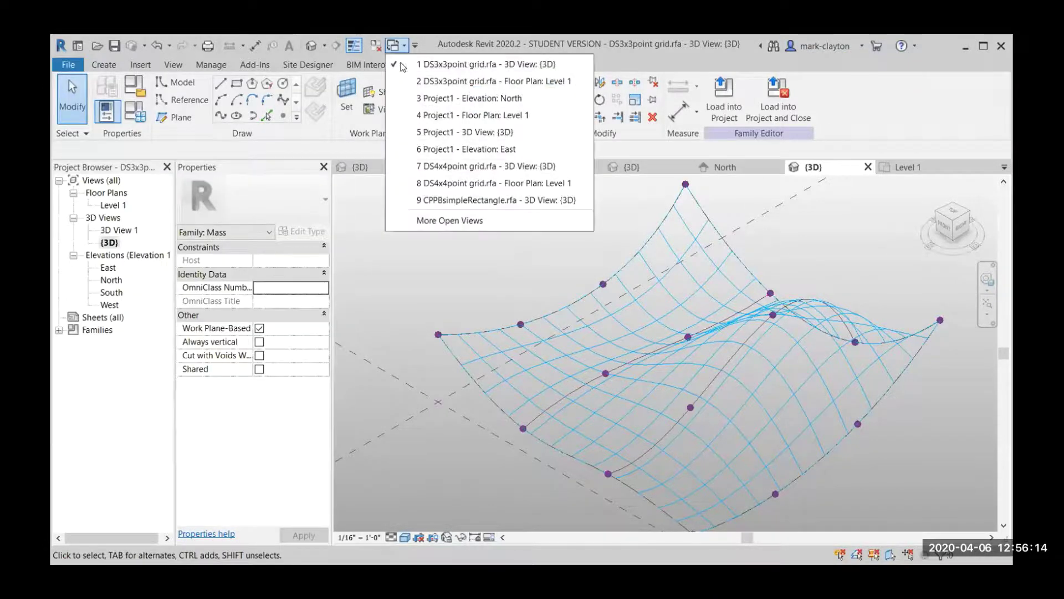
click(495, 201)
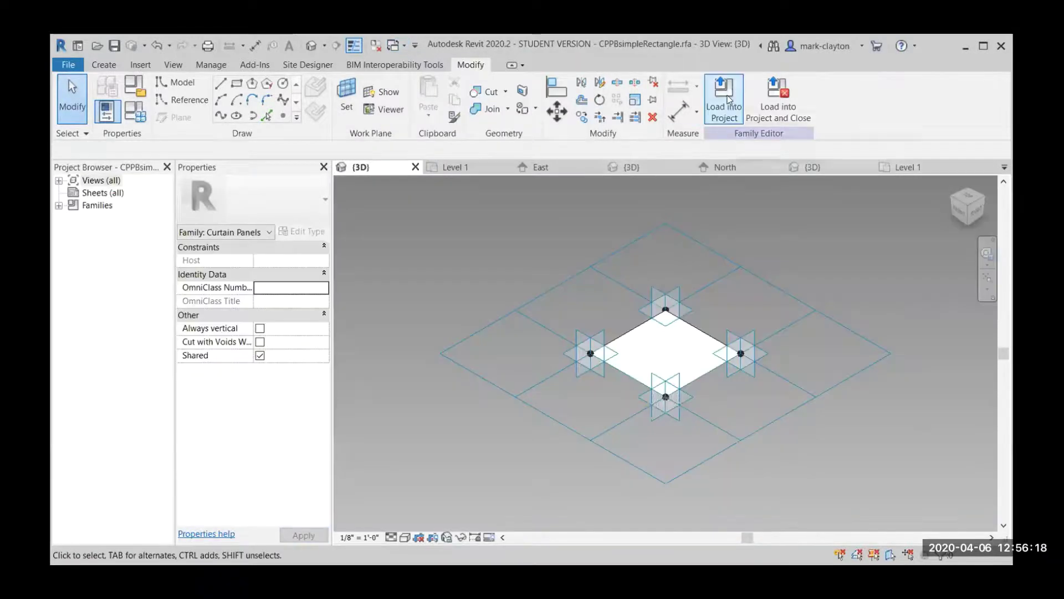
click(724, 100)
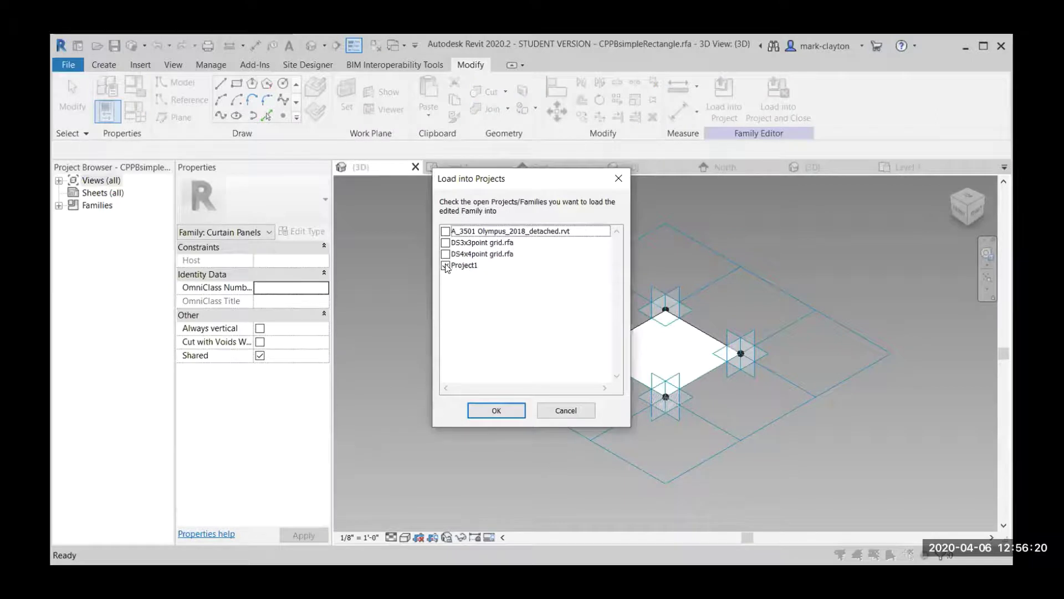
click(446, 266)
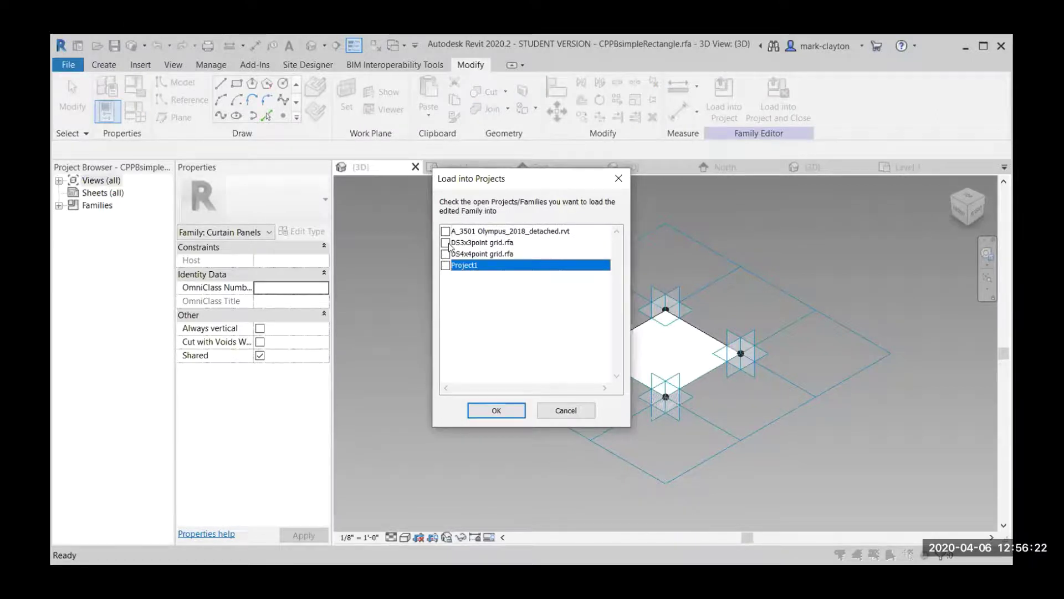
click(446, 242)
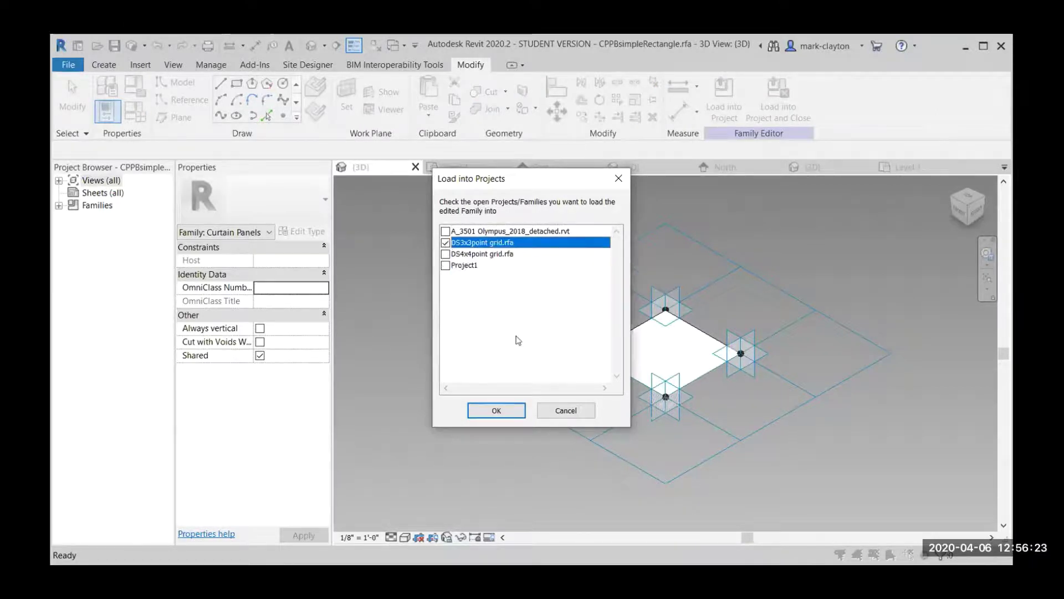
click(497, 410)
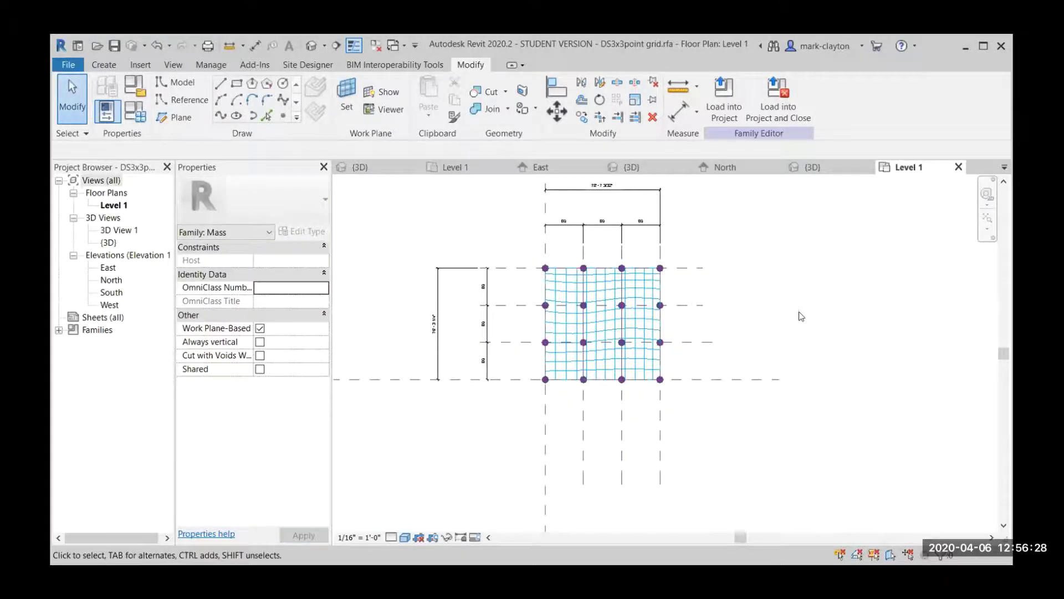
- Select the divided surface in the Level 1 plan and set both its U grid and V grid numbers to 8
click(638, 322)
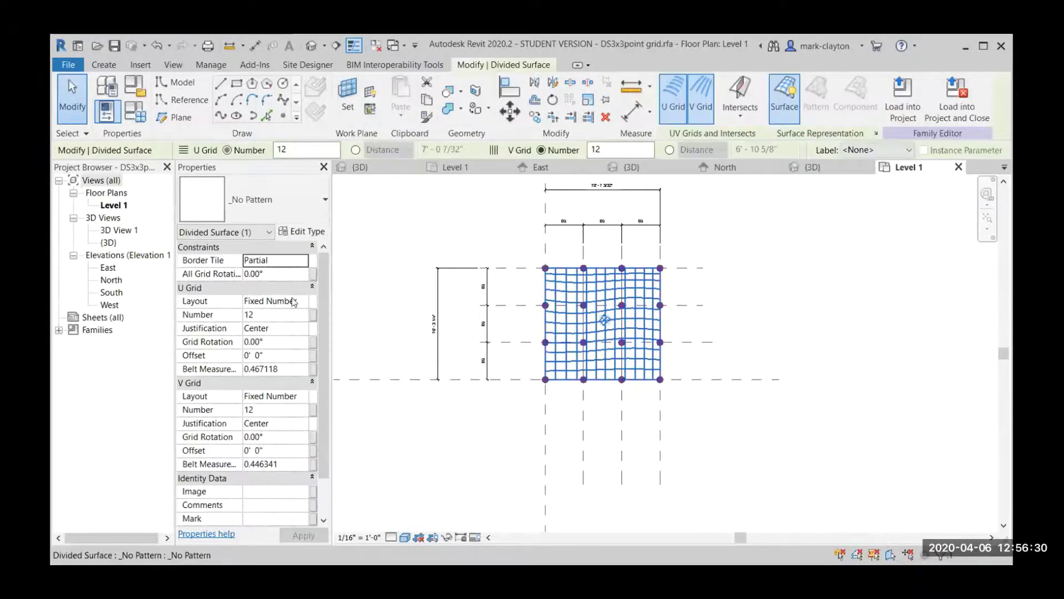
click(287, 315)
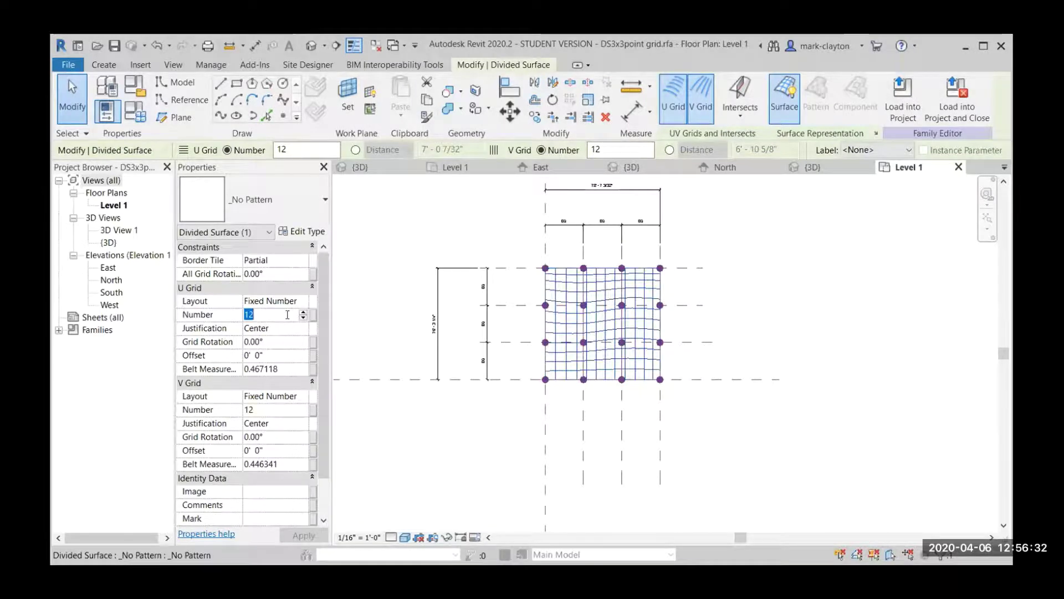
text(8)
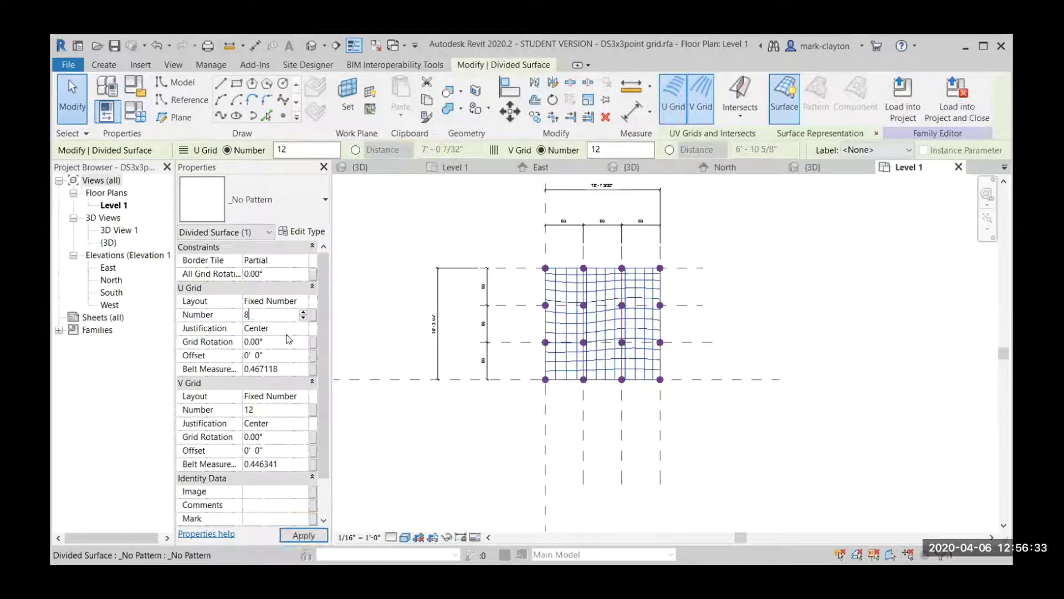
click(283, 408)
text(8)
click(304, 535)
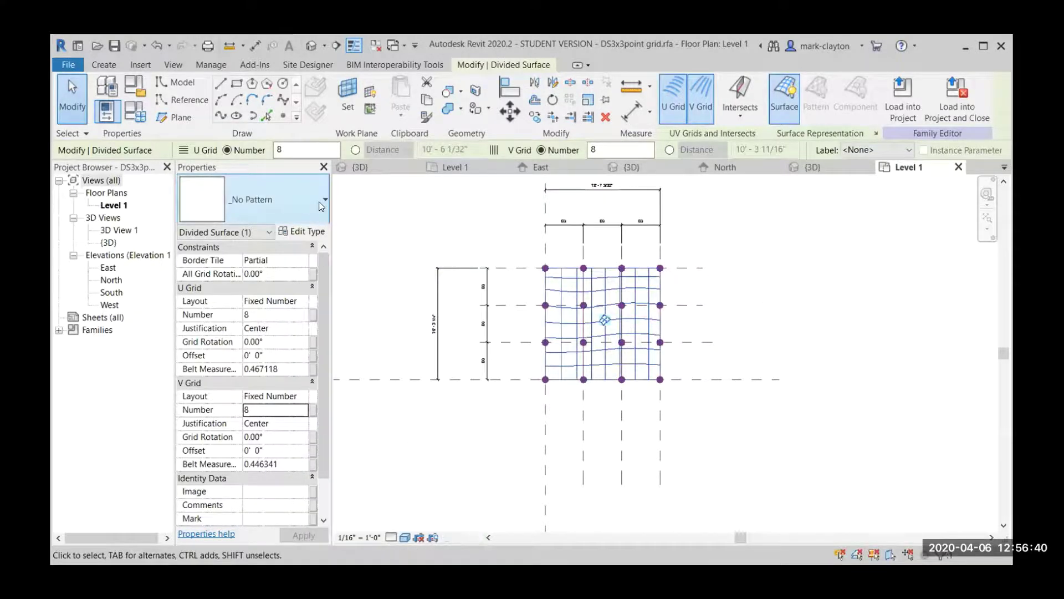
- Assign the CPPBsimpleRectangle panel under the Rectangle pattern to the divided surface, show it in the {3D} view and deselect it
click(261, 199)
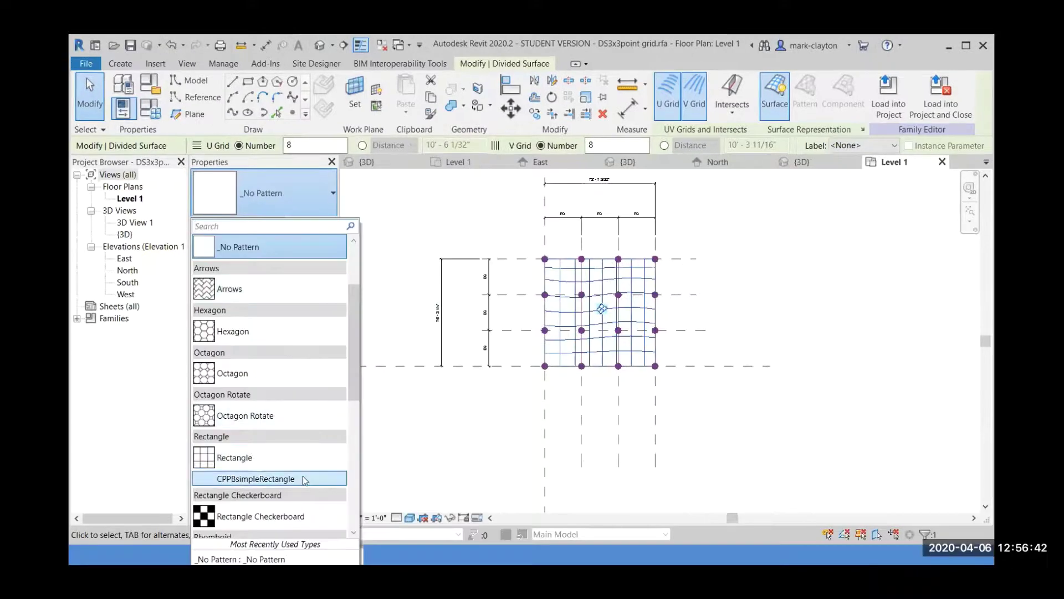
click(304, 479)
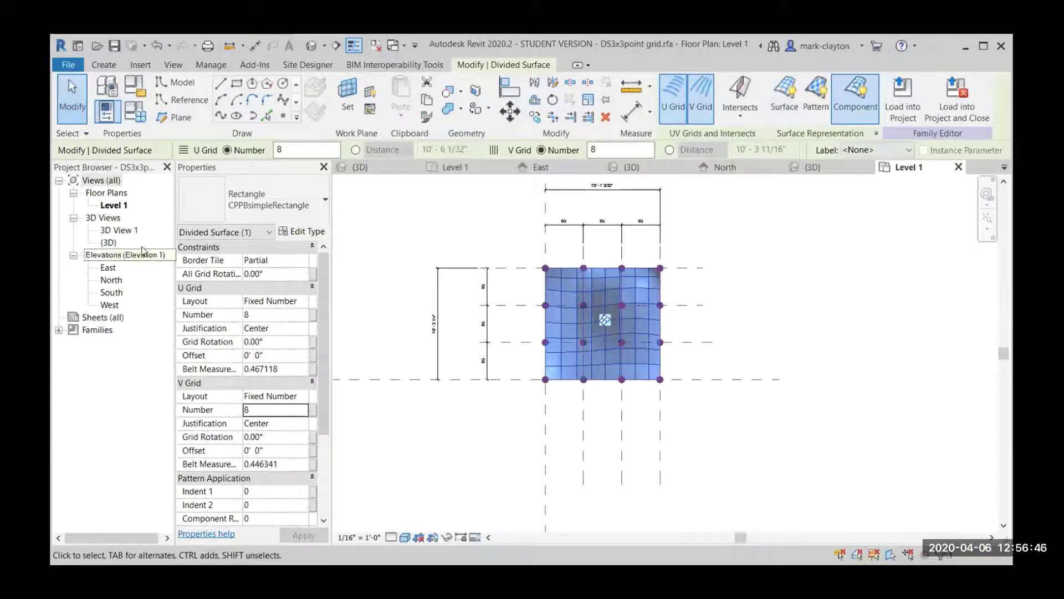
double_click(110, 244)
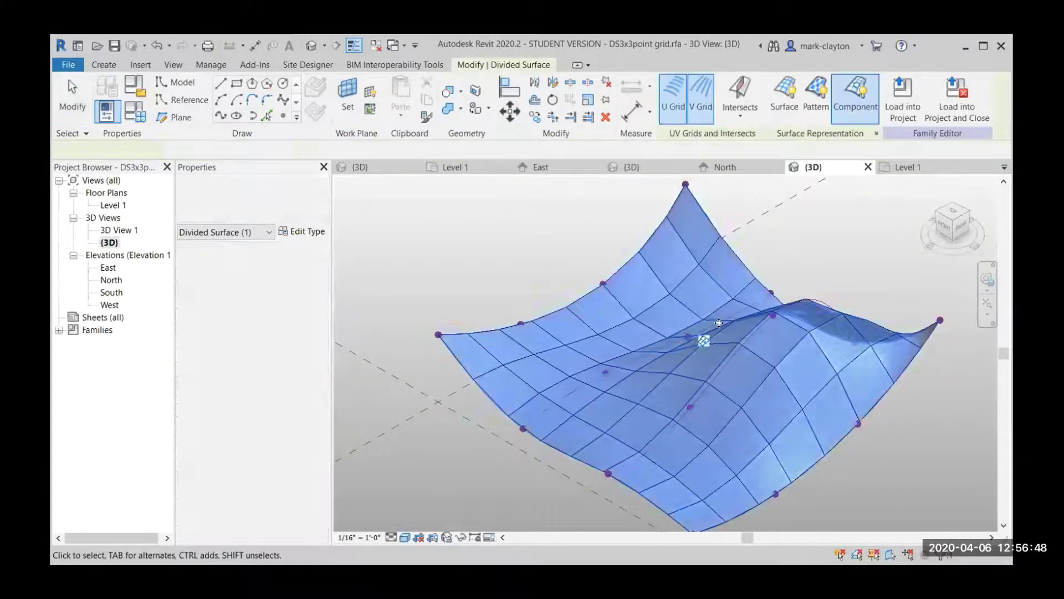
middle_drag(637, 310, 684, 314)
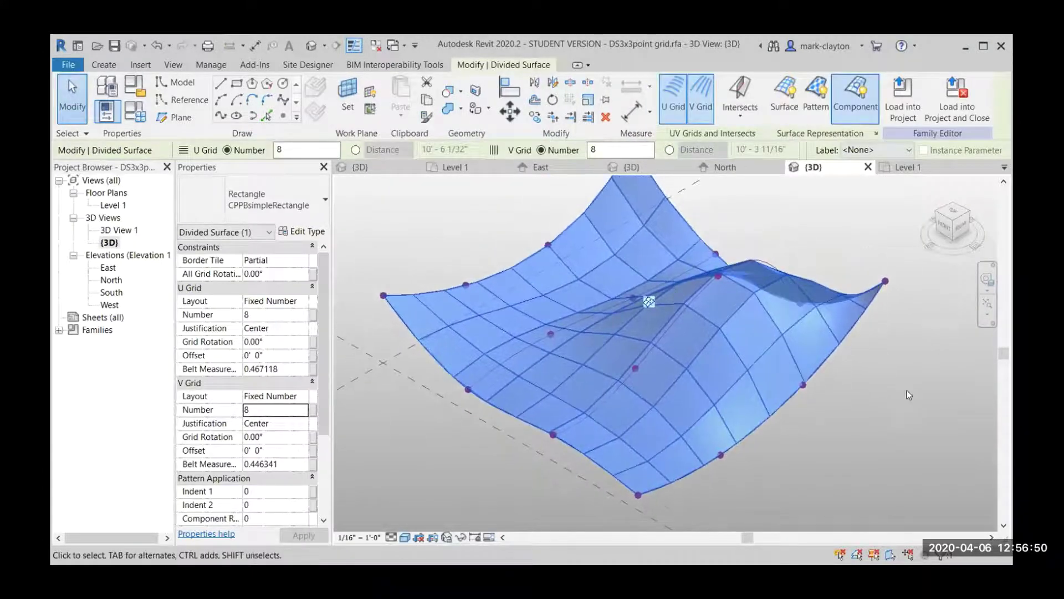
key(Escape)
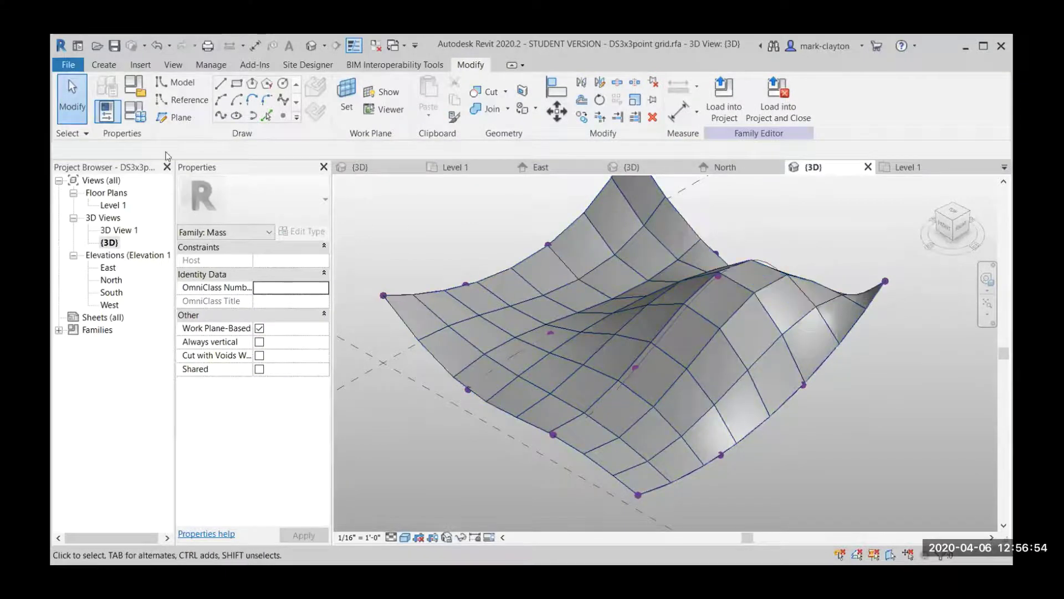
- Open the family types and set OffsetB2 to 12' 0", applying it to flex the paneled surface
click(135, 114)
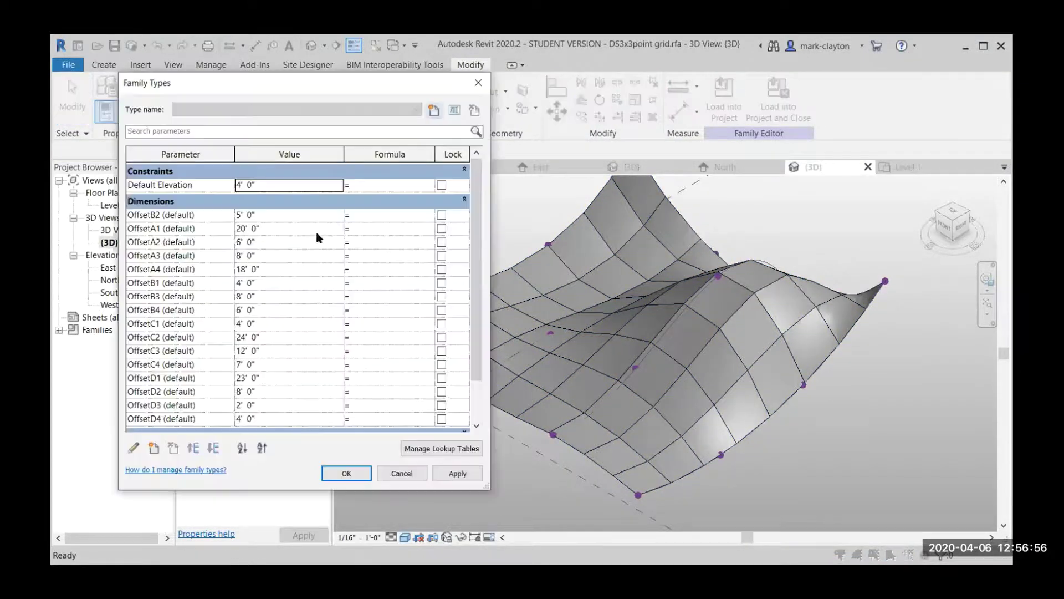
click(307, 217)
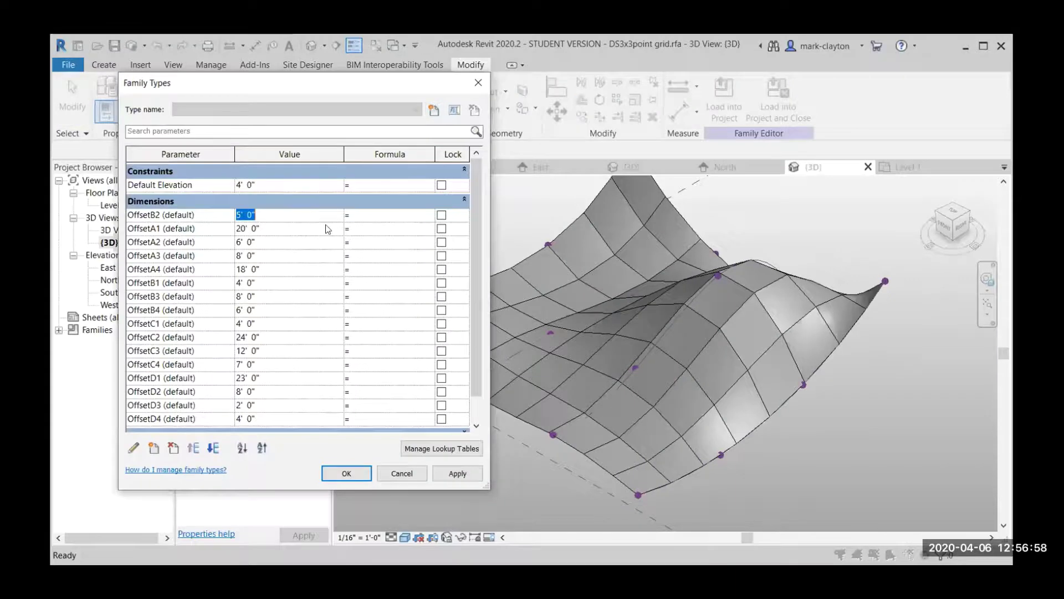
text(12)
key(Tab)
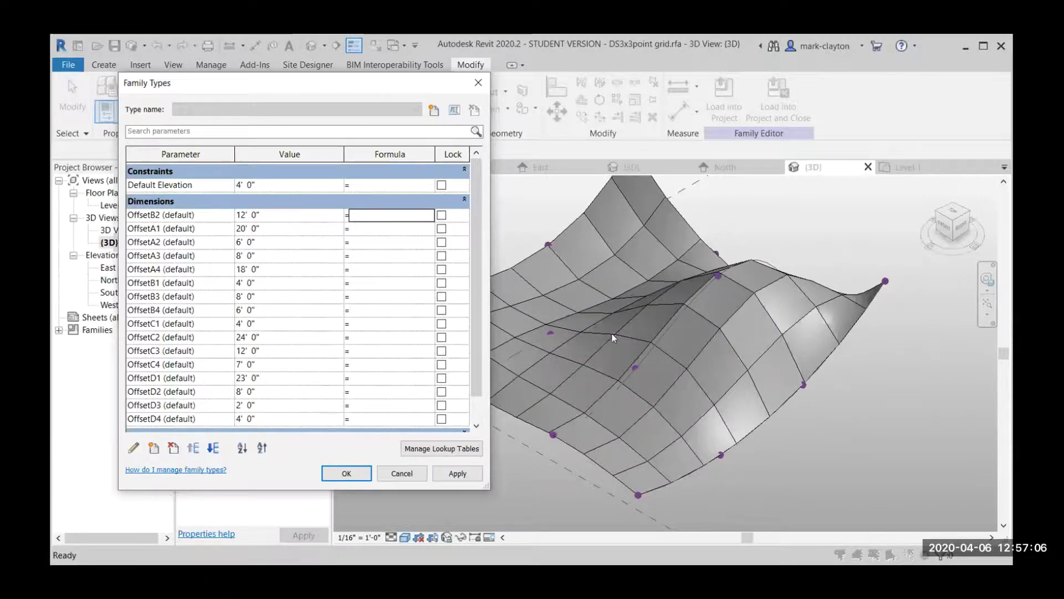
click(470, 473)
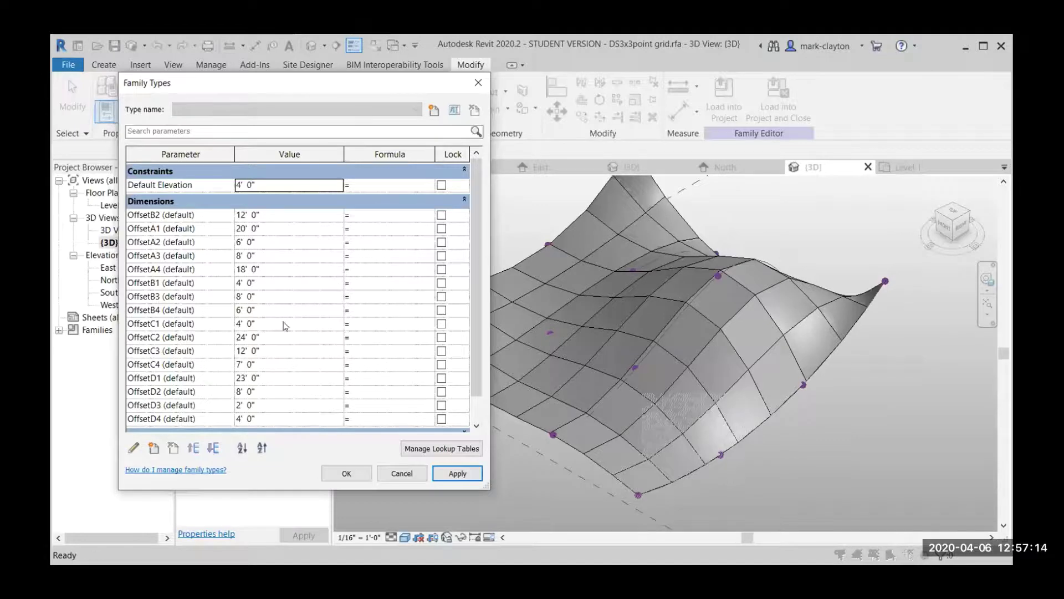
- Set the OffsetC2 family parameter to 8' 0", apply it and accept the family types
click(287, 337)
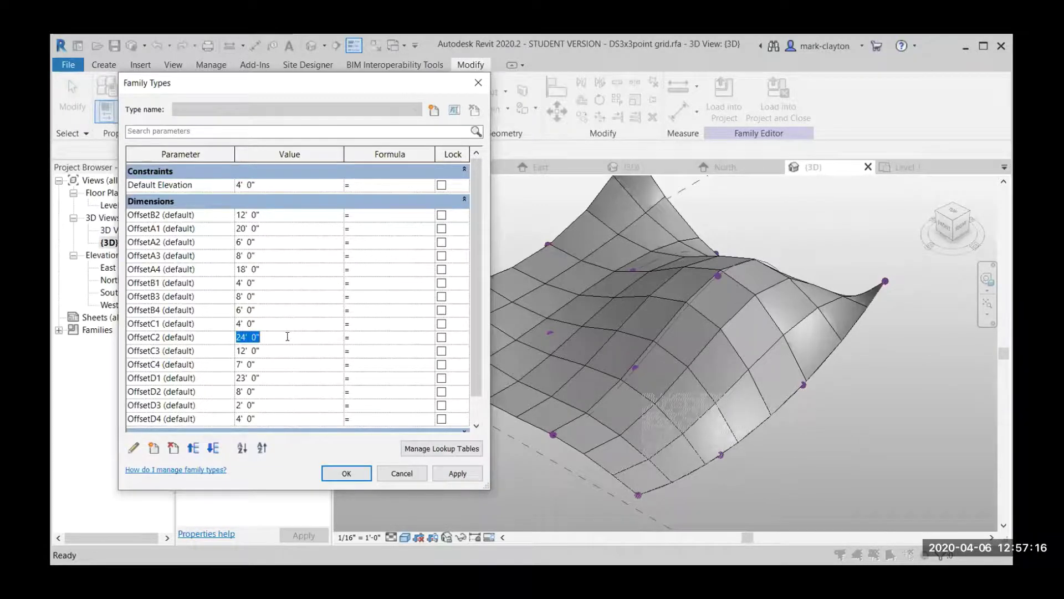
text(8)
key(Tab)
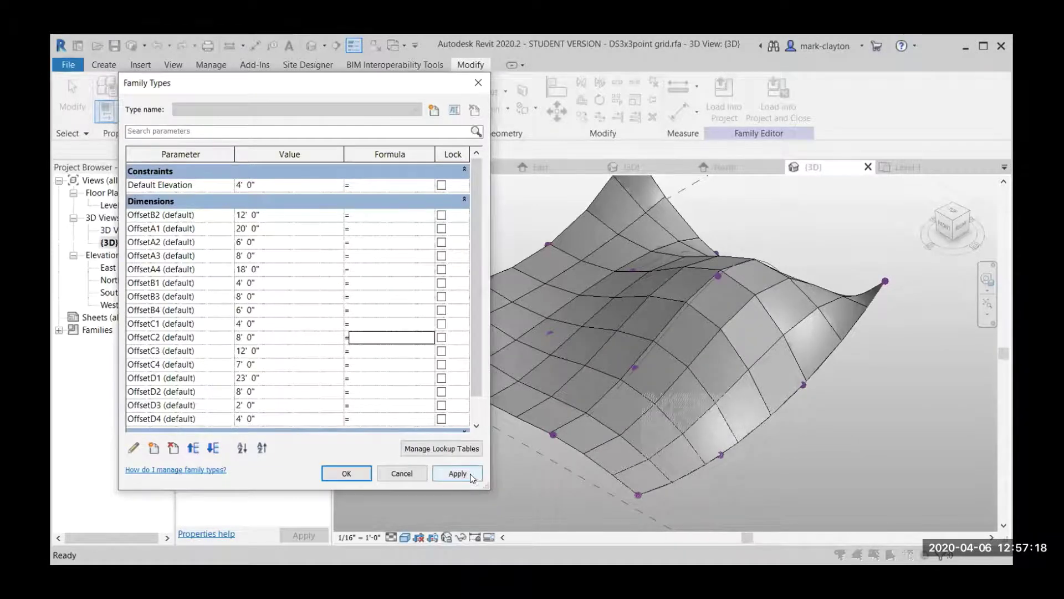
click(469, 473)
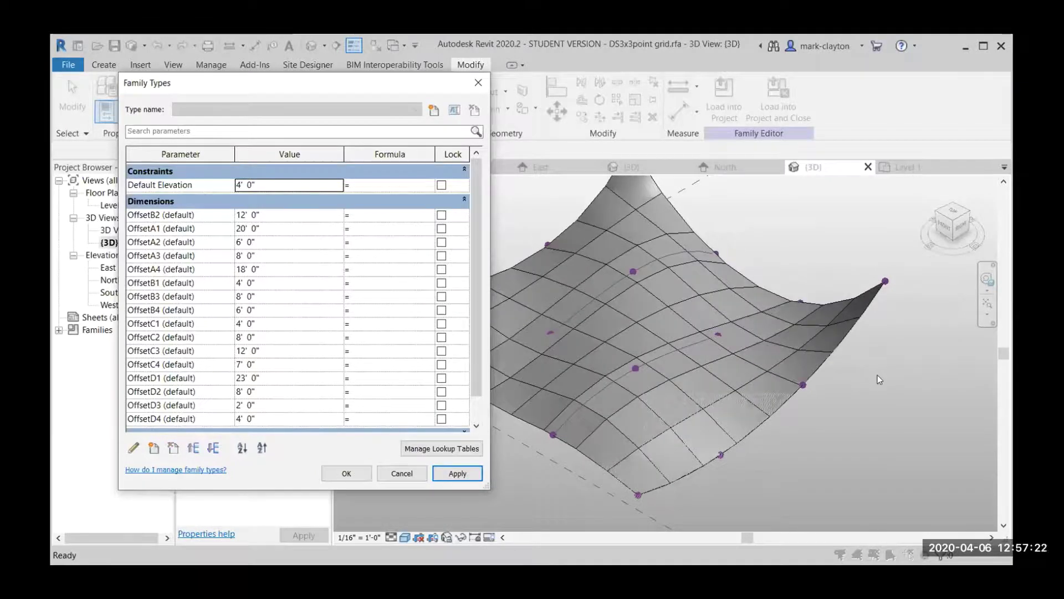
click(356, 474)
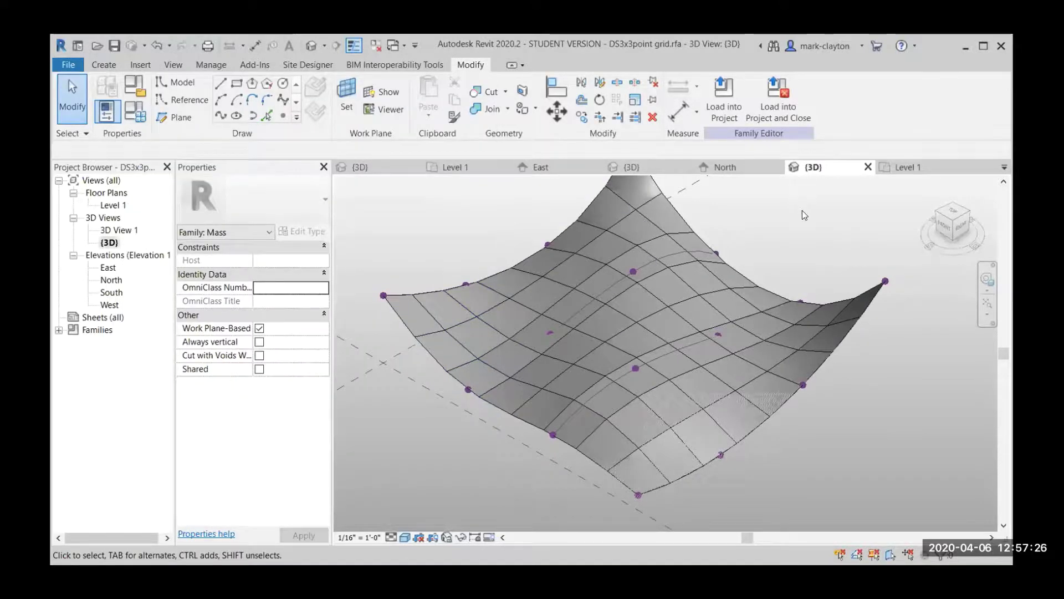
- Load the DS3x3point grid family into Project1 only
shift+middle_drag(802, 211, 799, 234)
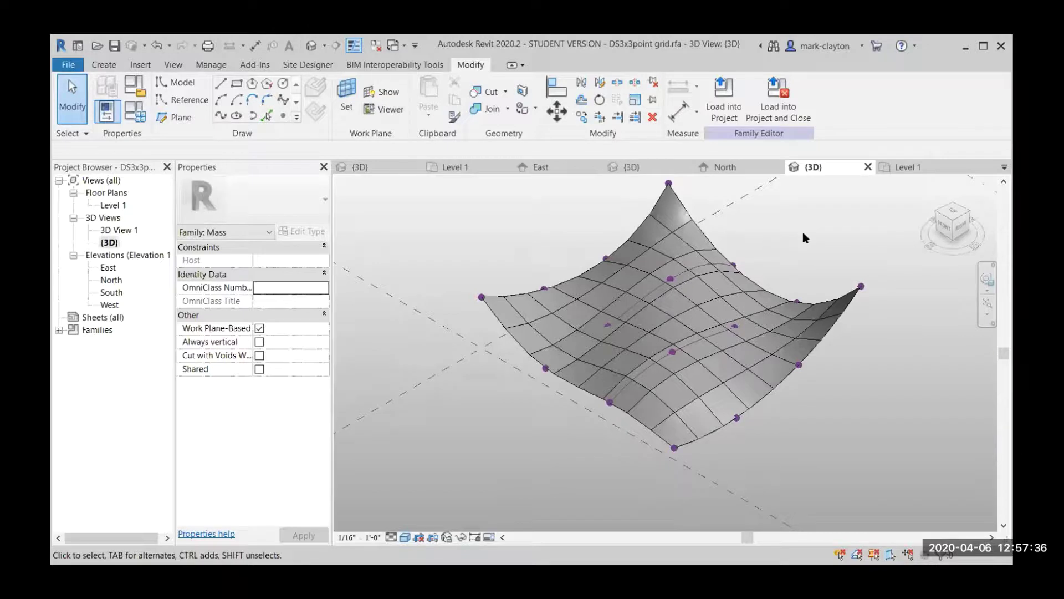
click(729, 89)
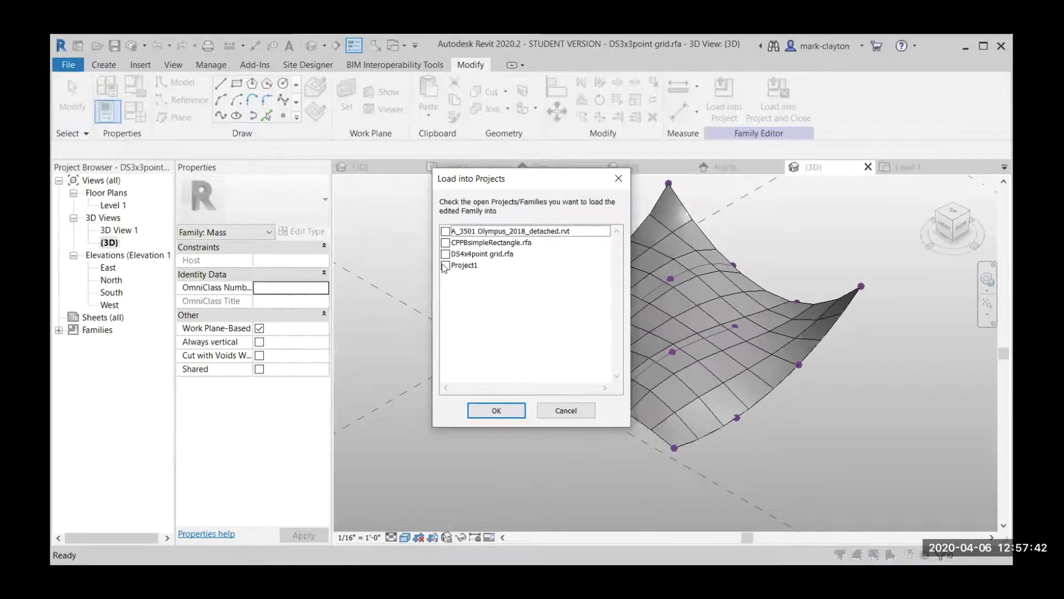
click(445, 265)
click(496, 411)
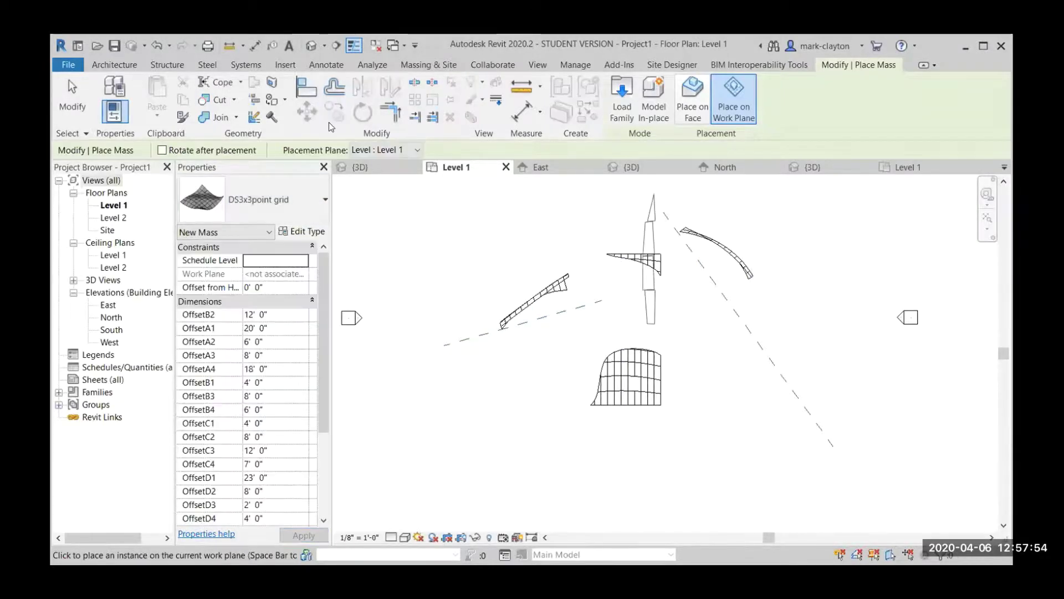
click(116, 65)
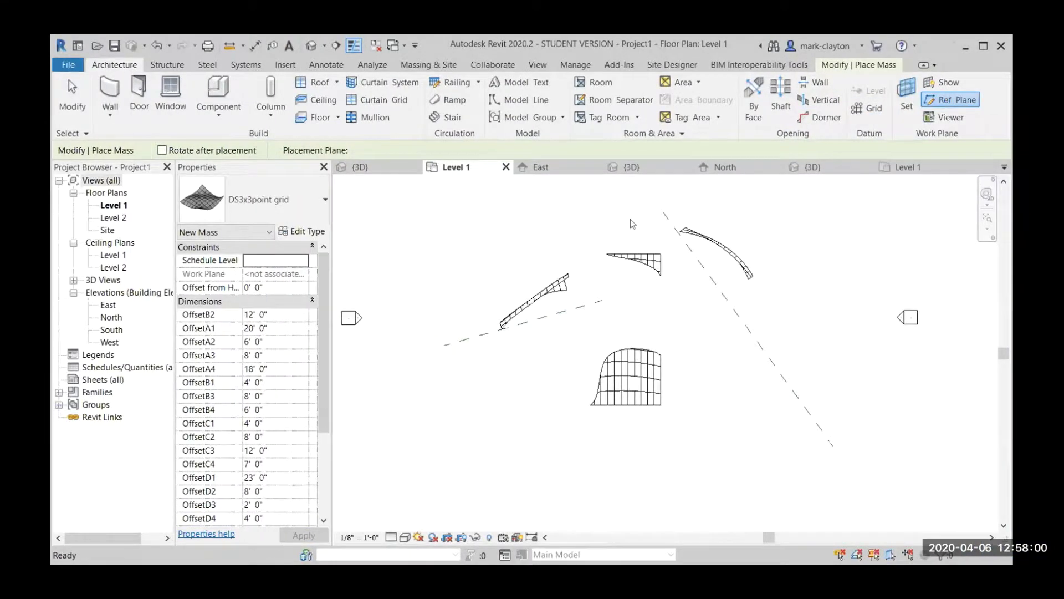
click(901, 100)
click(662, 356)
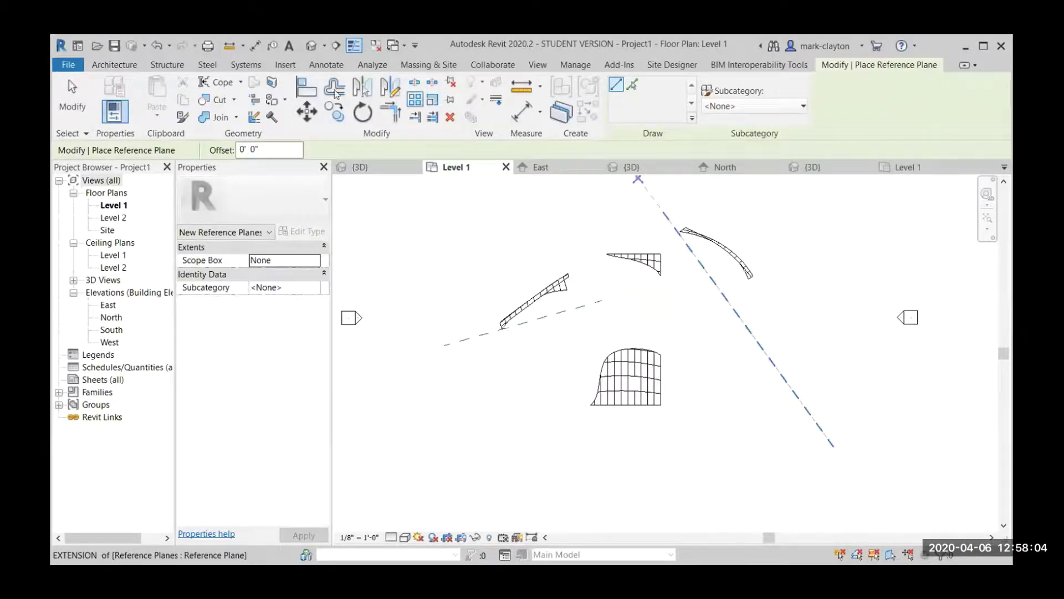
- Set the work plane to Level 1 and place a DS3x3point grid component in open space east of the existing masses
click(95, 68)
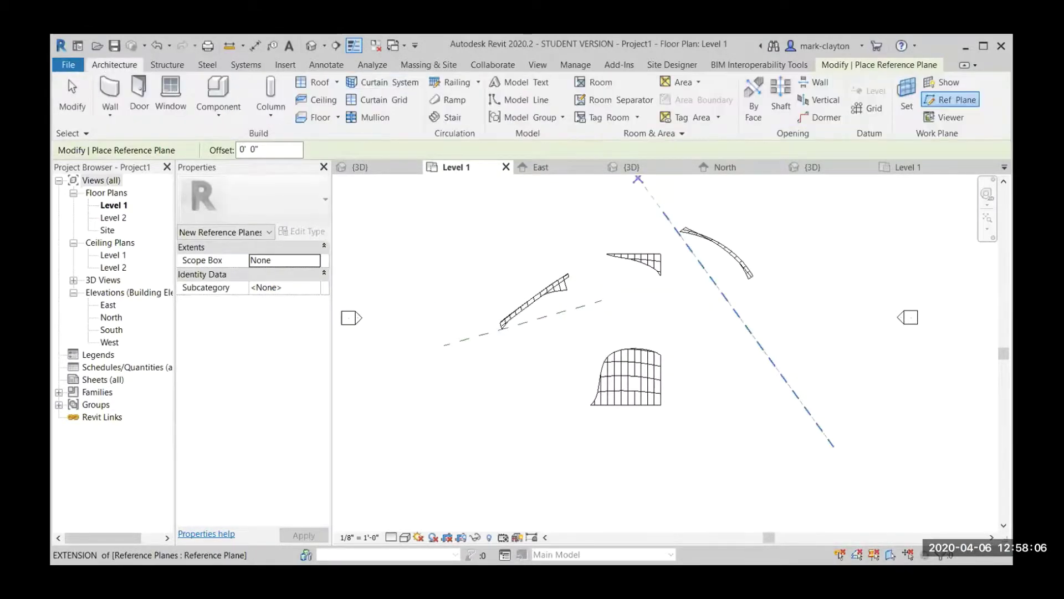
click(905, 95)
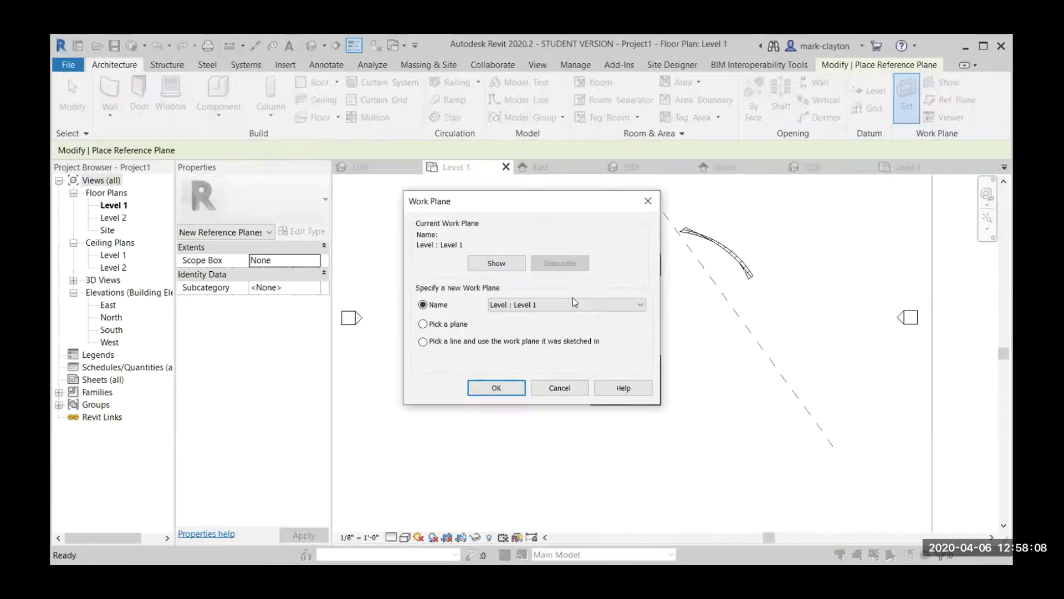
click(508, 387)
click(217, 92)
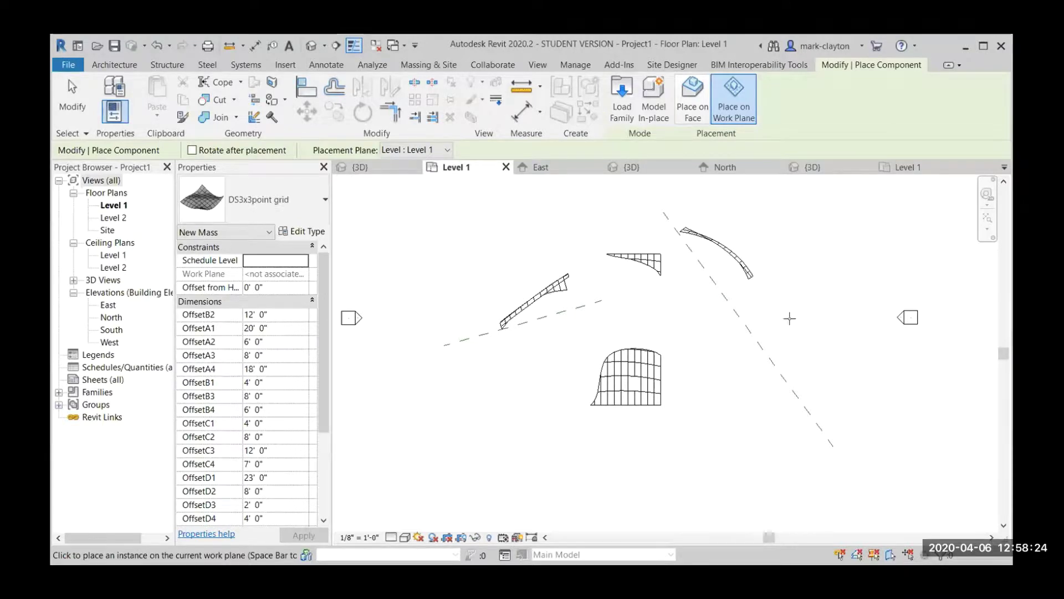
click(71, 105)
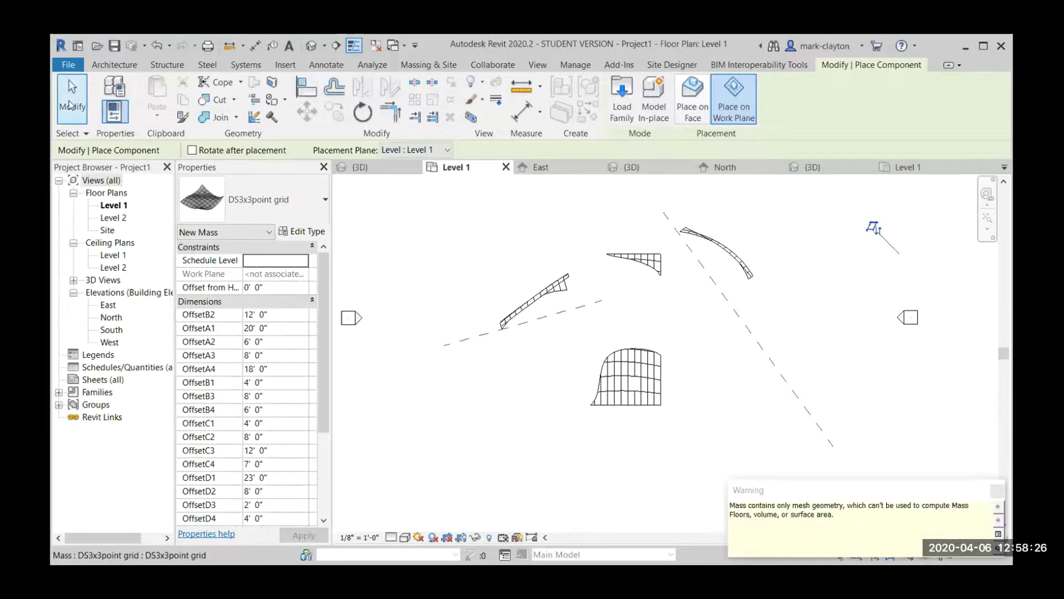
- Show the project's {3D} view and select the newly placed DS3x3point grid mass
click(73, 281)
double_click(108, 293)
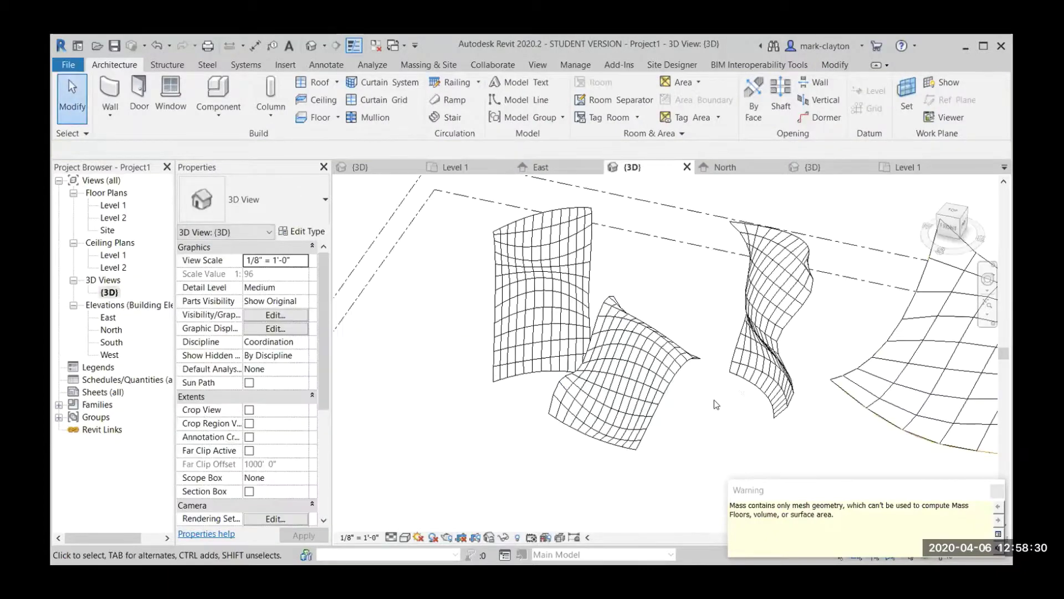
key(z)
key(f)
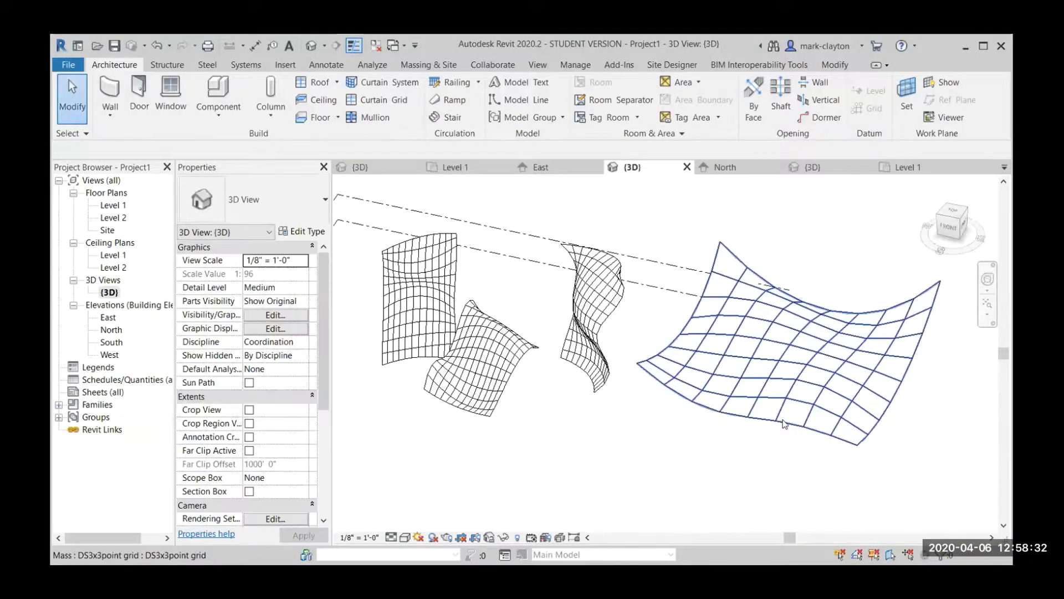
click(785, 424)
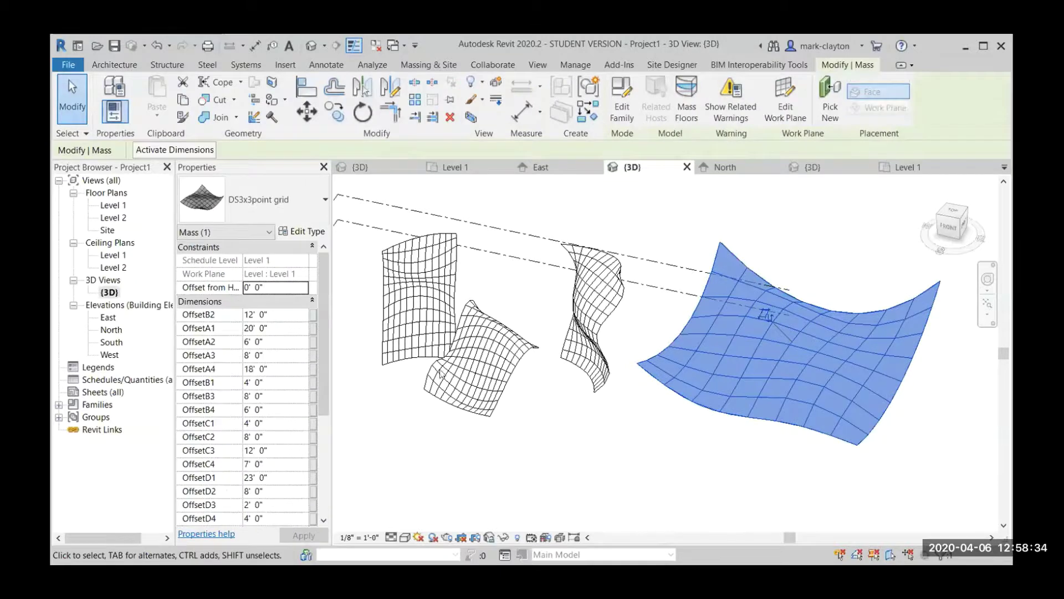
- Set the selected mass instance's OffsetB2 to 8' 0" and its OffsetA1 to 14' 0"
scroll(262, 356, down, 4)
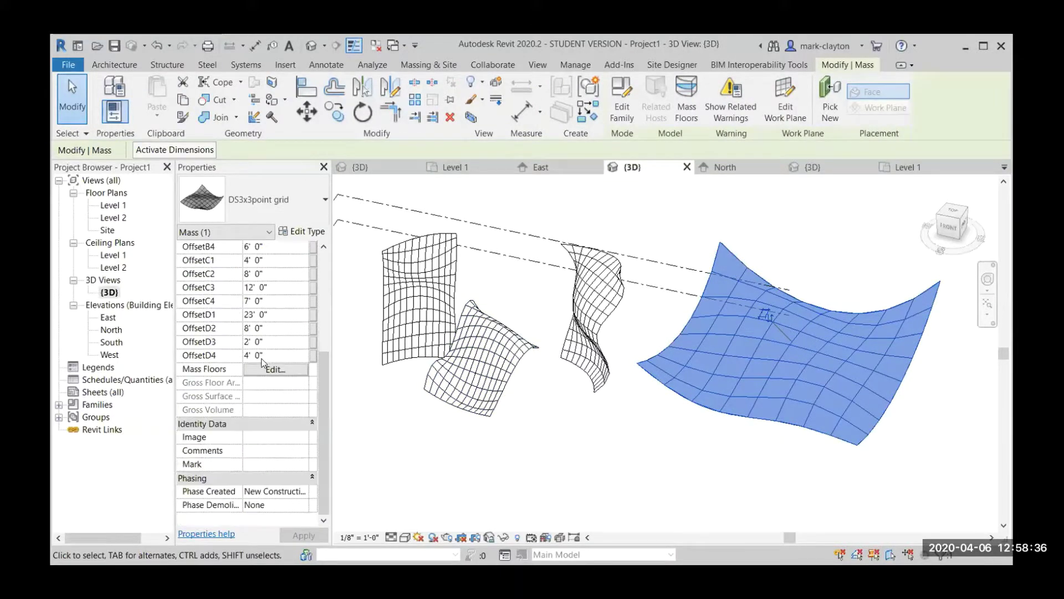
scroll(261, 371, up, 3)
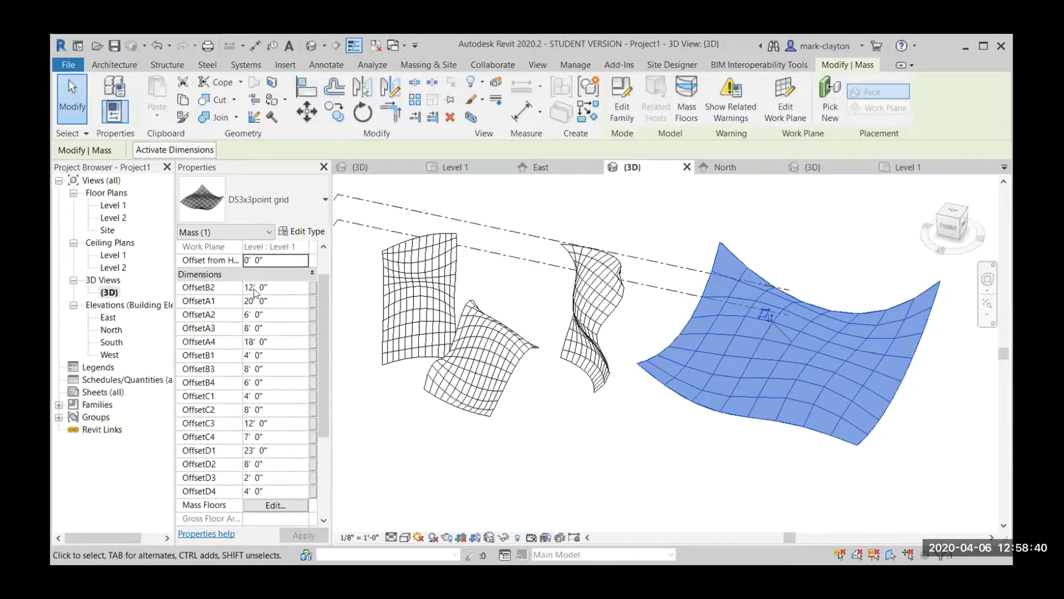
click(281, 289)
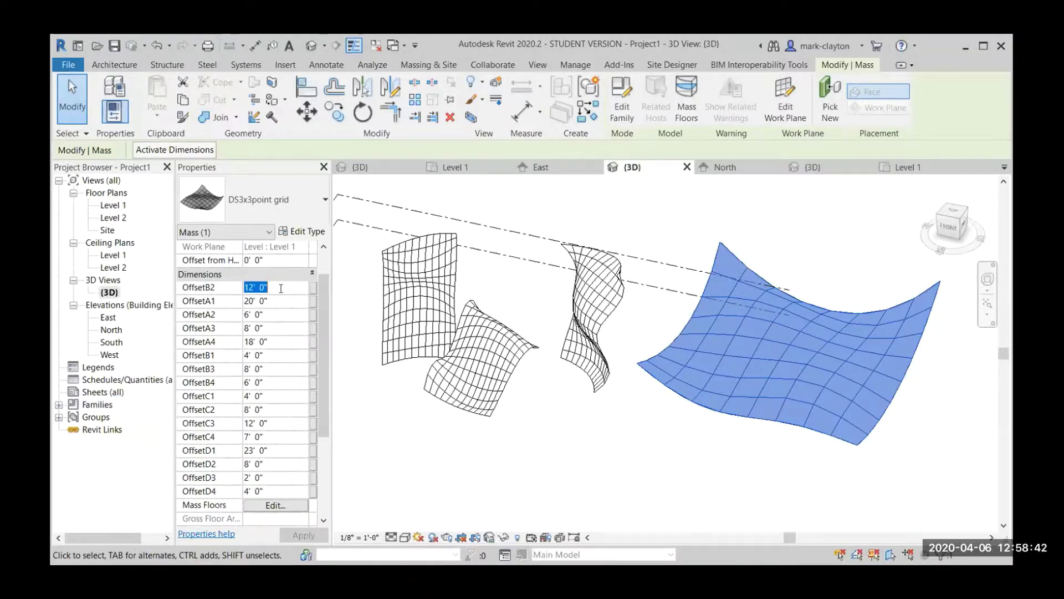
text(8)
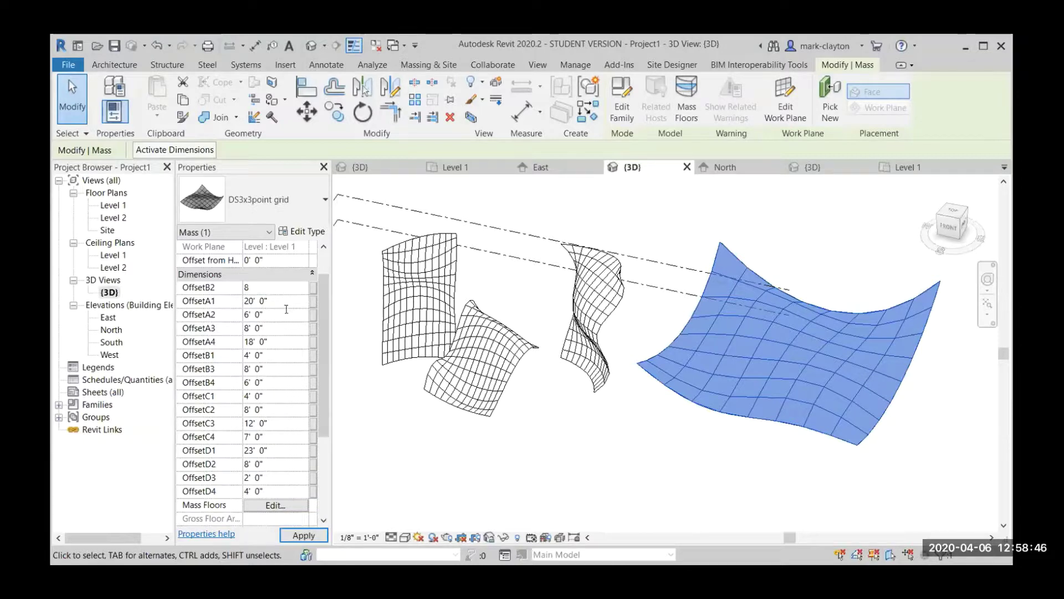
click(285, 307)
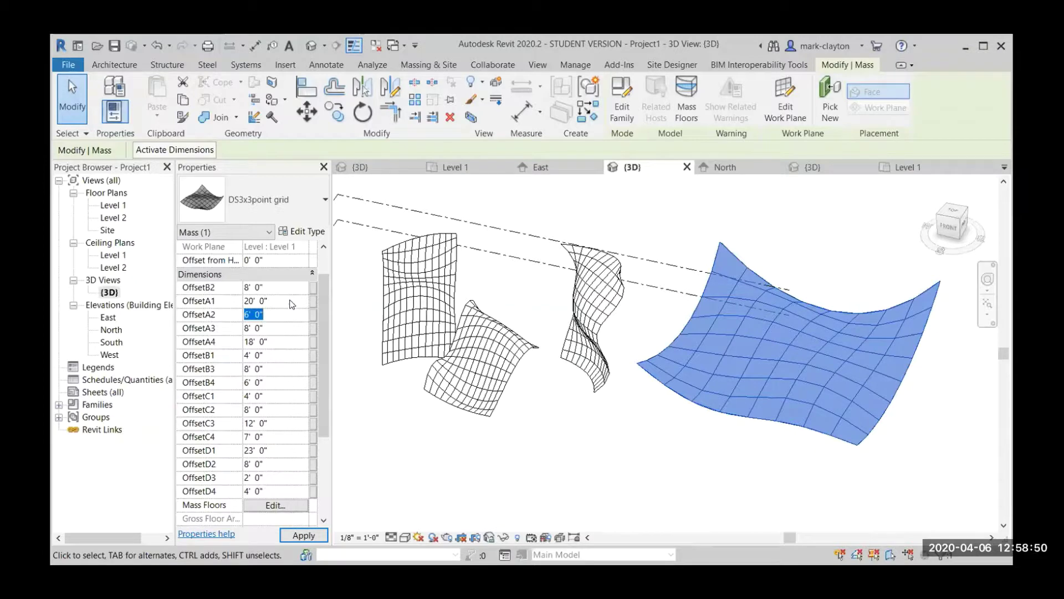
click(288, 300)
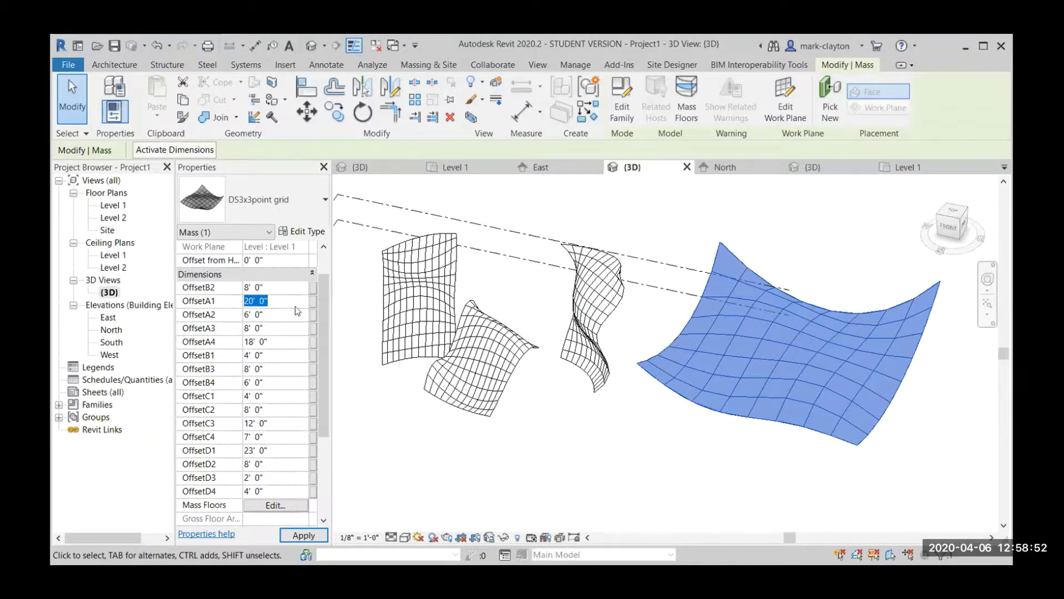
text(14)
key(Return)
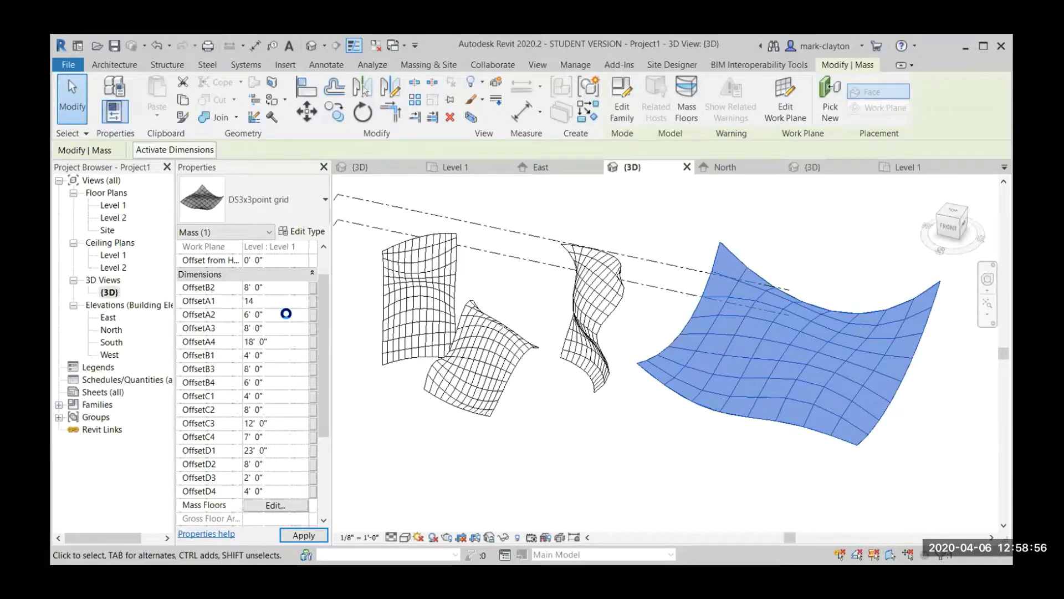
- Set the mass instance's OffsetA2 to 2' 0" and its OffsetB3 to 20' 0"
click(287, 314)
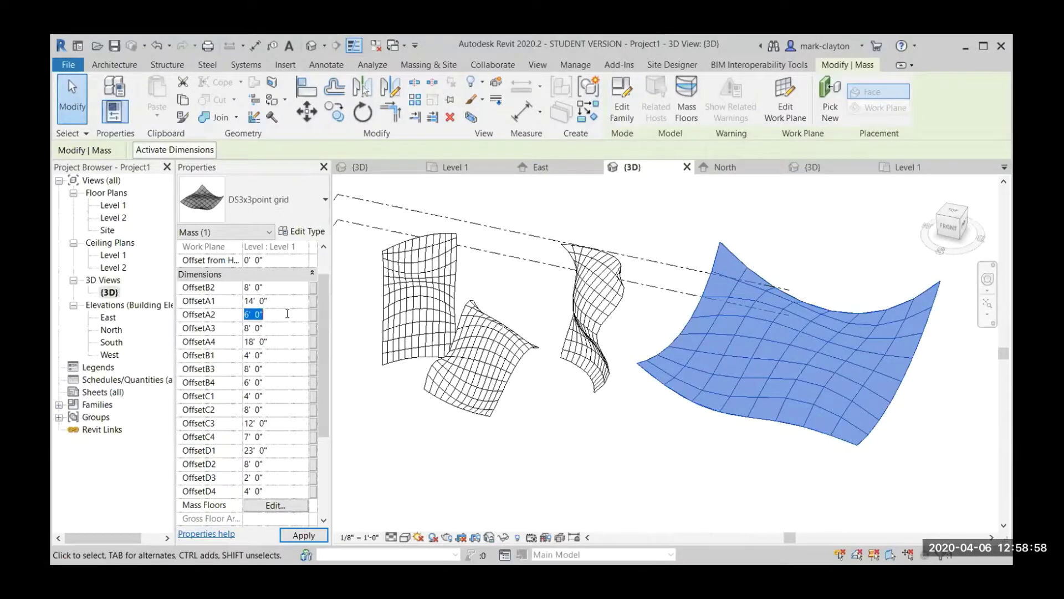
text(2)
key(Return)
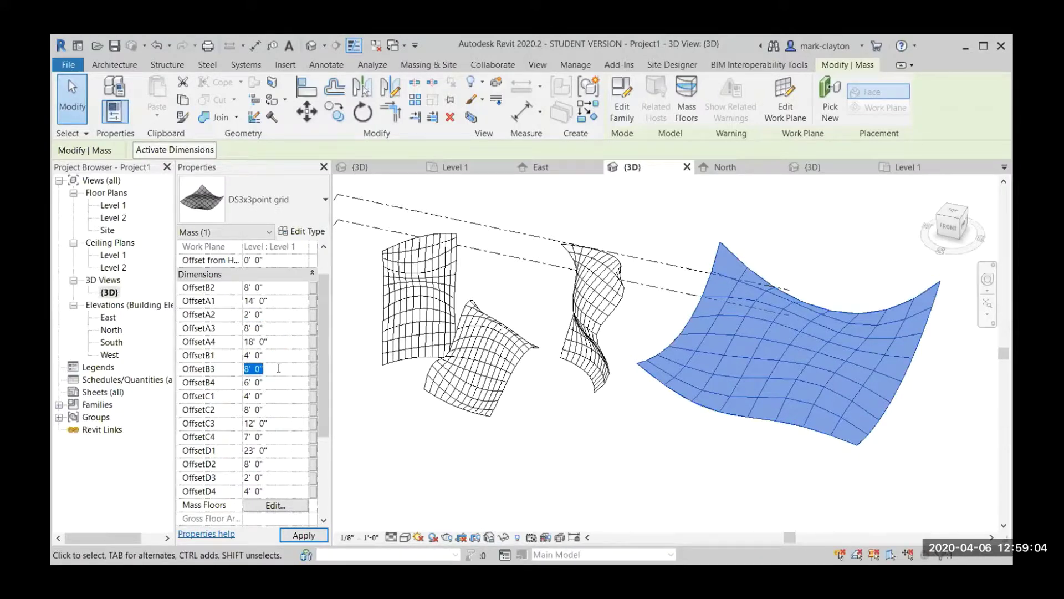
text(20)
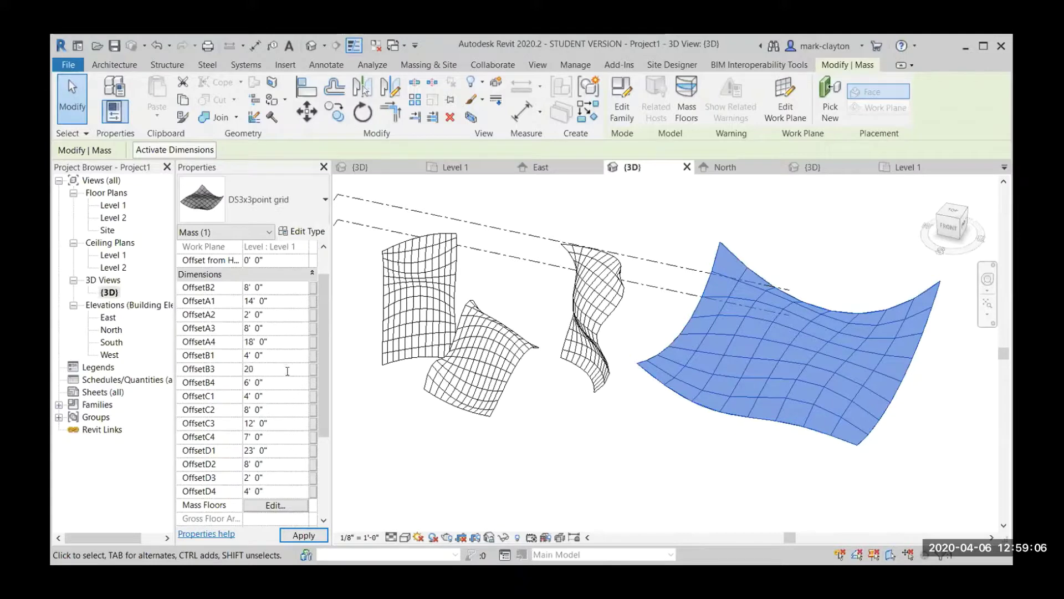
key(Return)
- Set the mass instance's OffsetB4 to 14' 0" and OffsetC3 to 3' 0", apply the changes and deselect it
click(285, 382)
text(14)
key(Return)
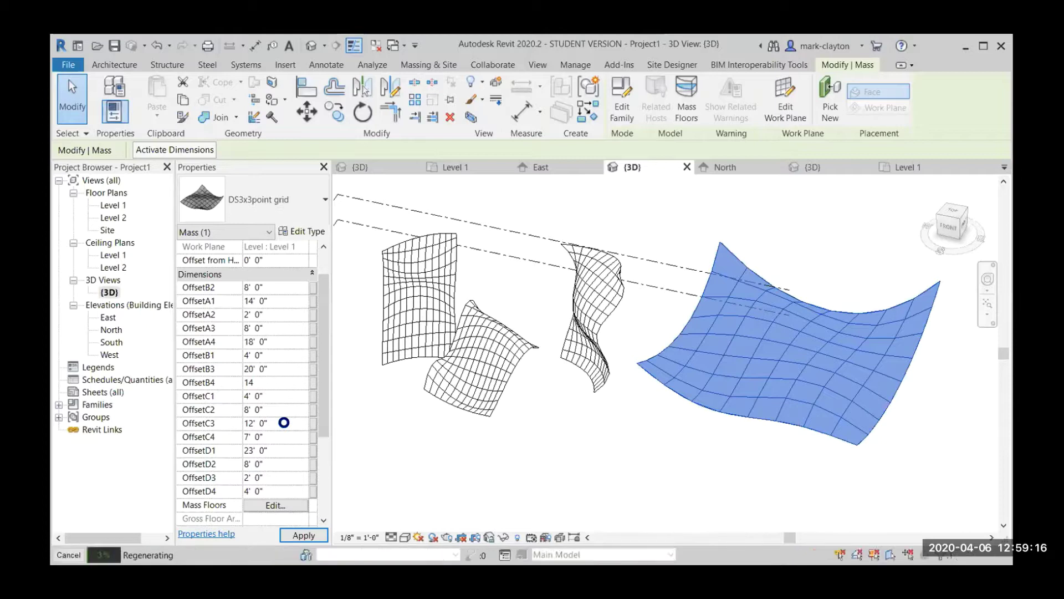
click(284, 423)
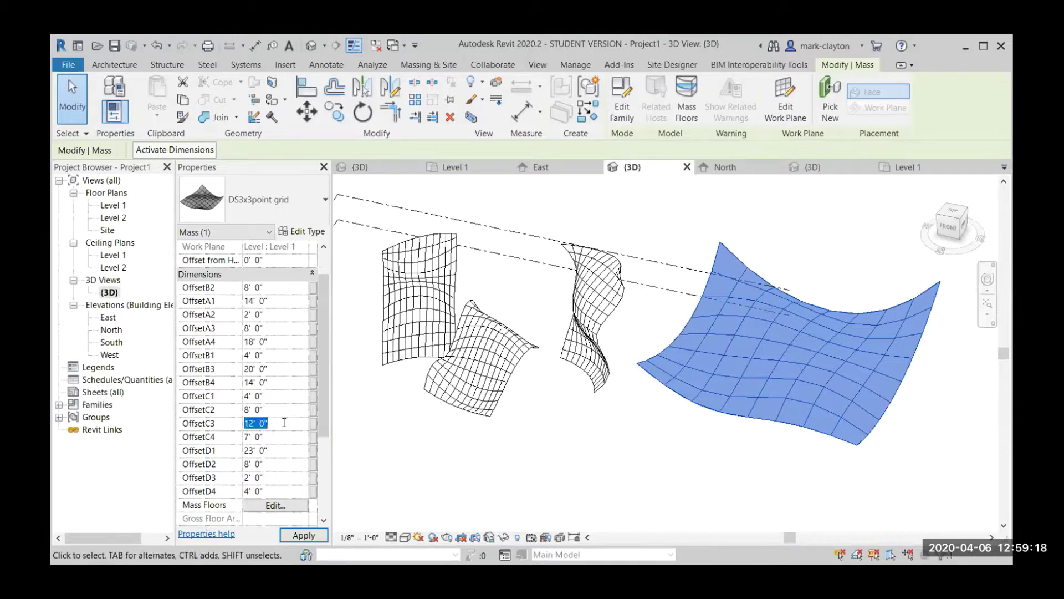
text(3)
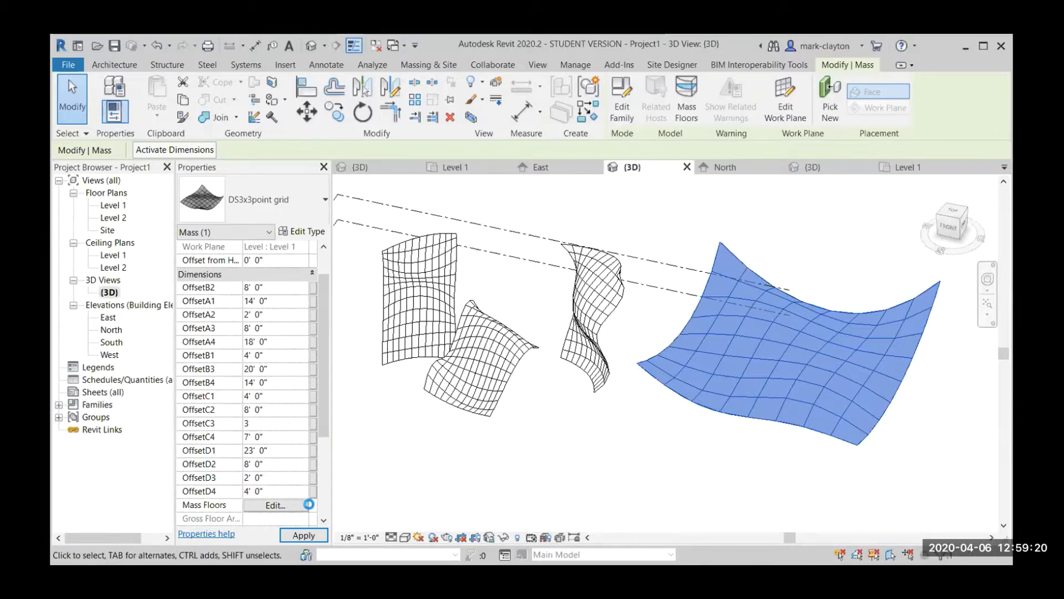
click(307, 536)
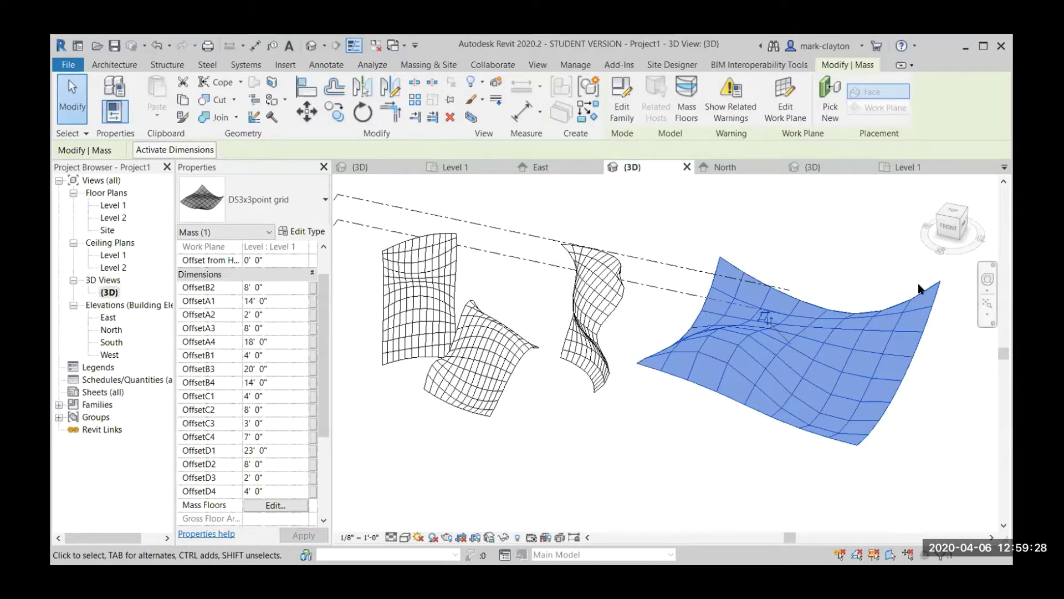
shift+middle_drag(855, 355, 731, 349)
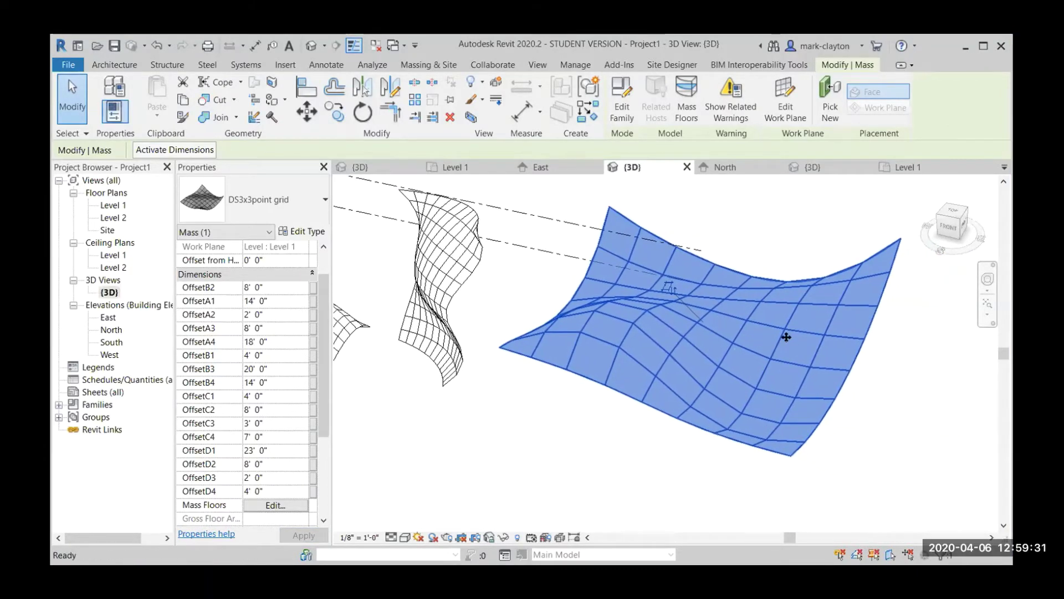
click(619, 458)
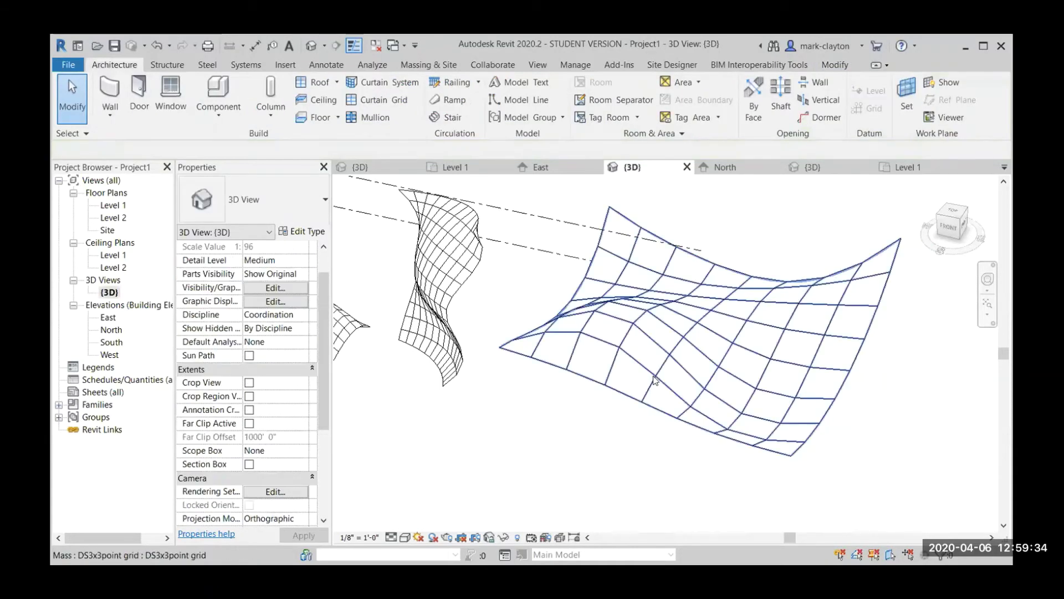